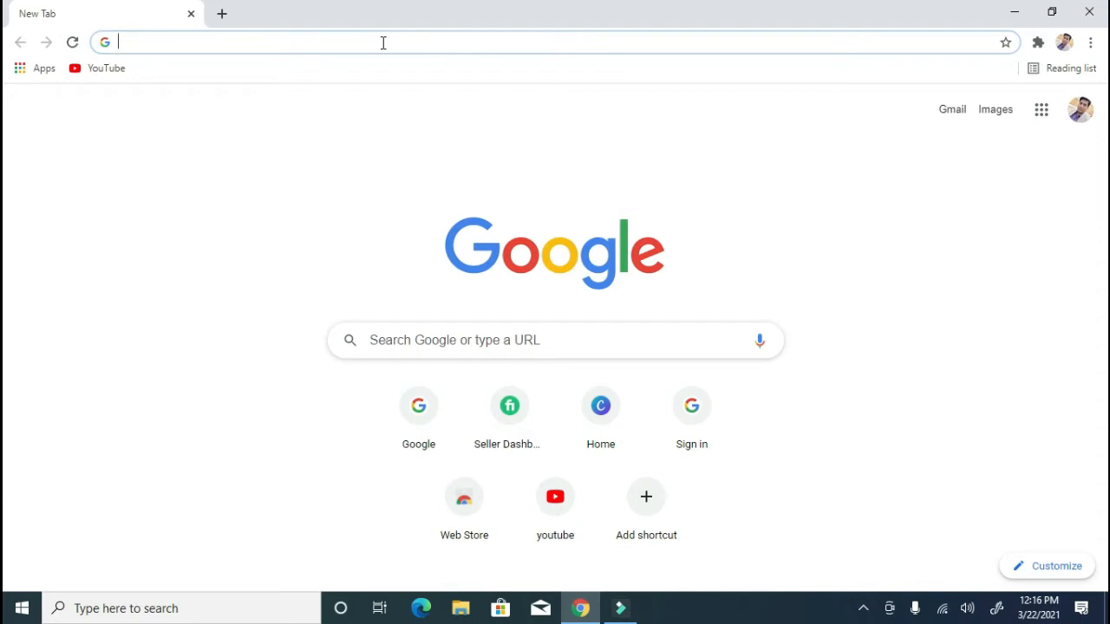
# Open printful.com and review the home page's custom drop-ship products and the How it works section
pyautogui.write('.p')
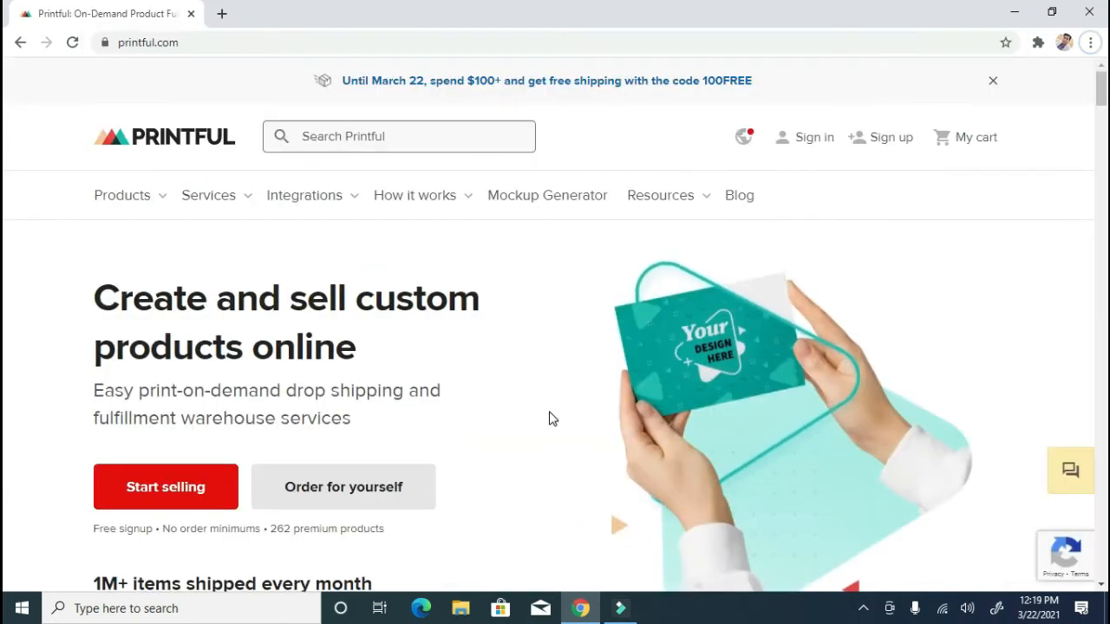
pyautogui.scroll(-2, 555, 430)
pyautogui.scroll(-4, 552, 418)
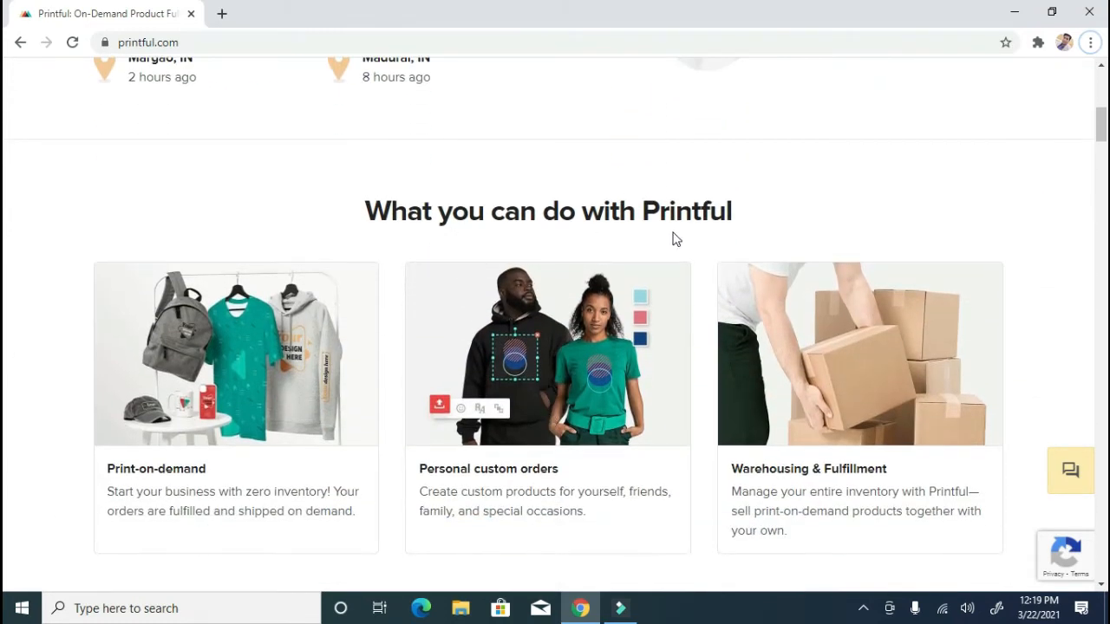
pyautogui.scroll(-5, 521, 286)
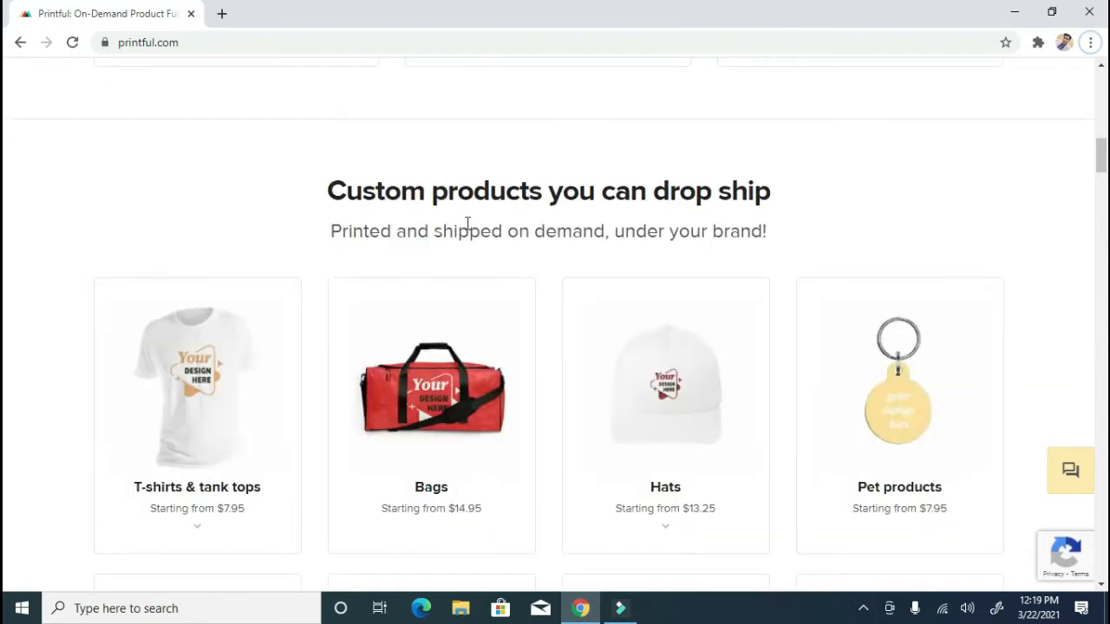
pyautogui.scroll(-2, 489, 242)
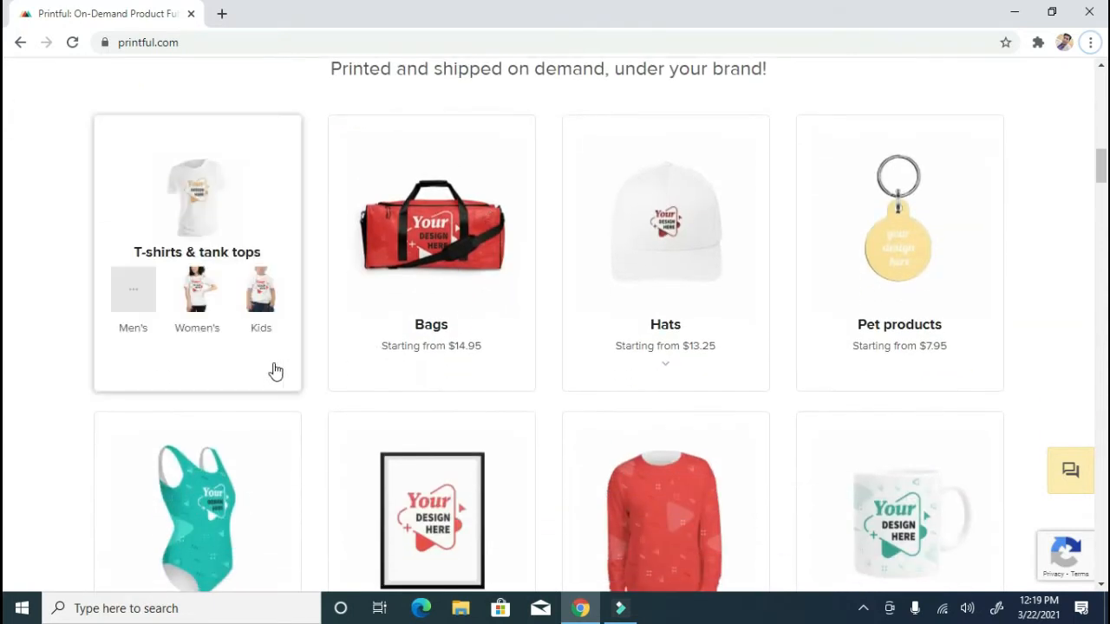
pyautogui.moveTo(666, 360)
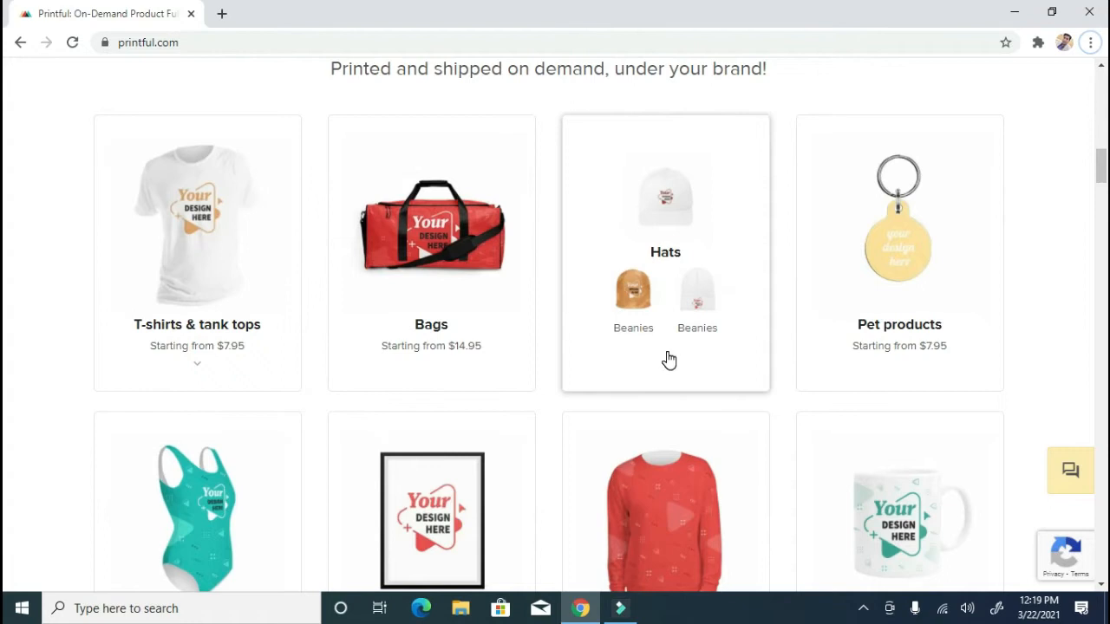
pyautogui.scroll(-7, 669, 360)
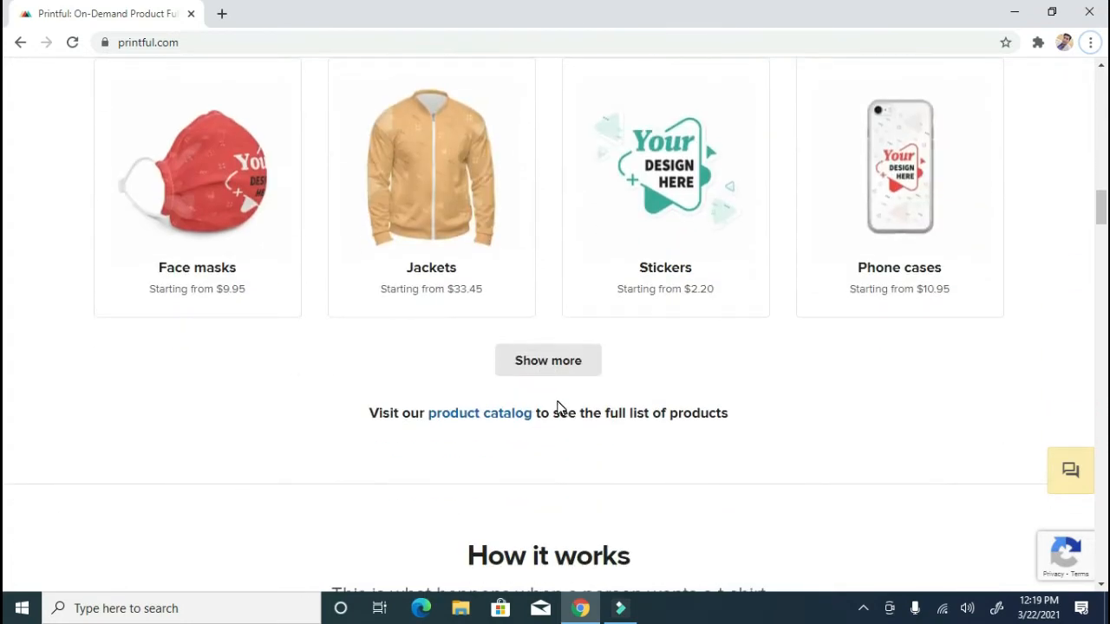
pyautogui.scroll(-6, 558, 408)
pyautogui.scroll(-2, 558, 408)
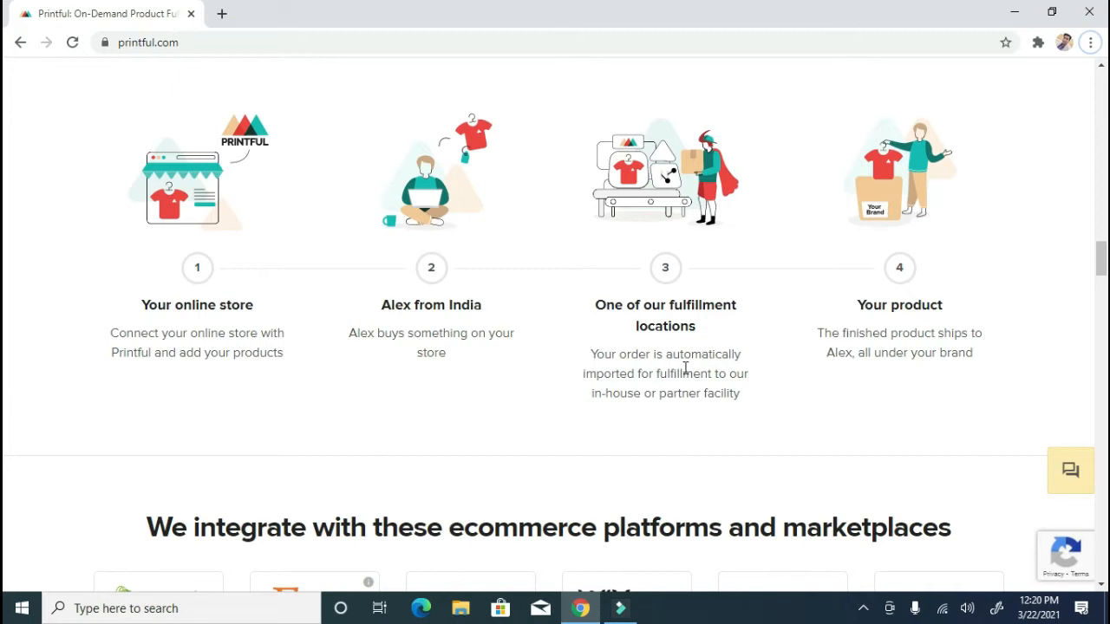
# Examine the supported ecommerce platforms, Printful's advantages, fulfillment locations, customer products and the free account section
pyautogui.scroll(4, 659, 371)
pyautogui.scroll(-5, 629, 374)
pyautogui.scroll(-1, 593, 385)
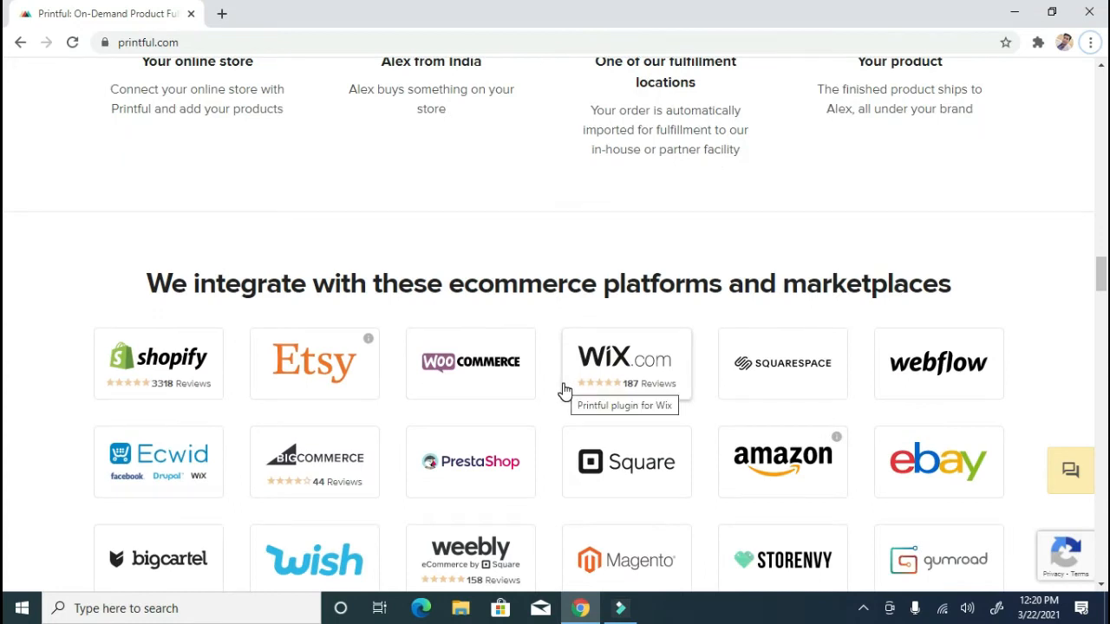
pyautogui.scroll(-6, 565, 392)
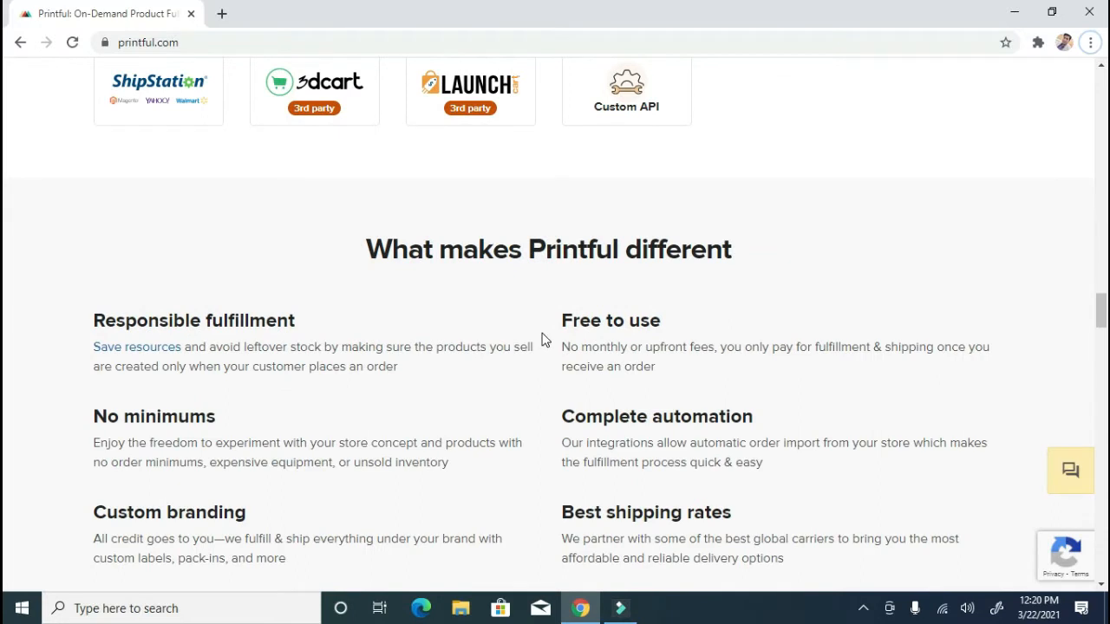
pyautogui.scroll(-5, 540, 351)
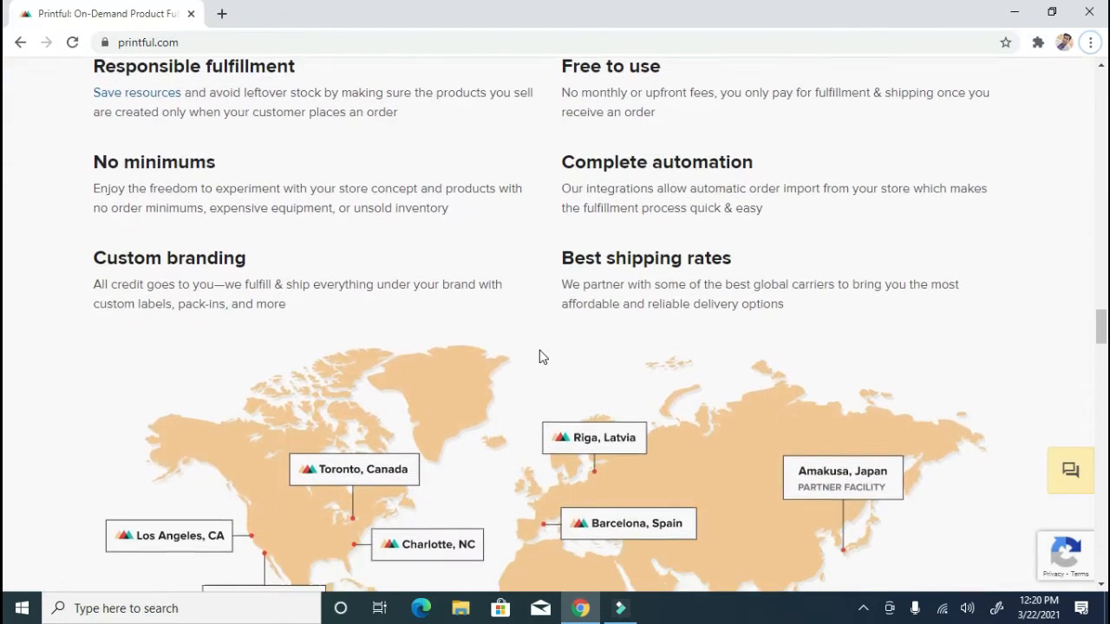
pyautogui.scroll(-2, 540, 356)
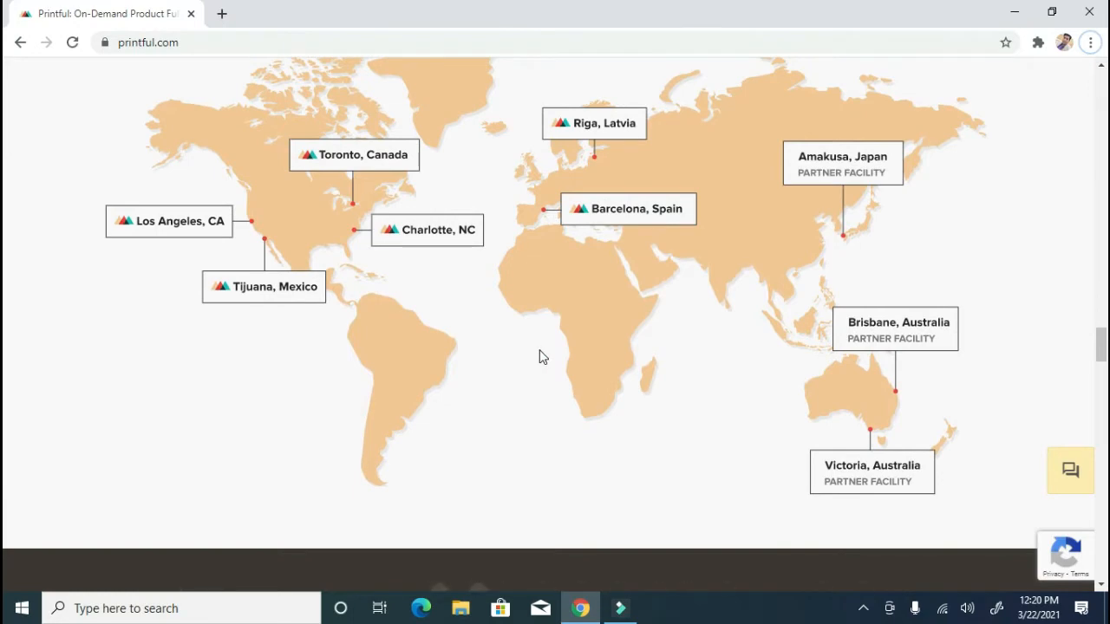
pyautogui.scroll(-4, 539, 355)
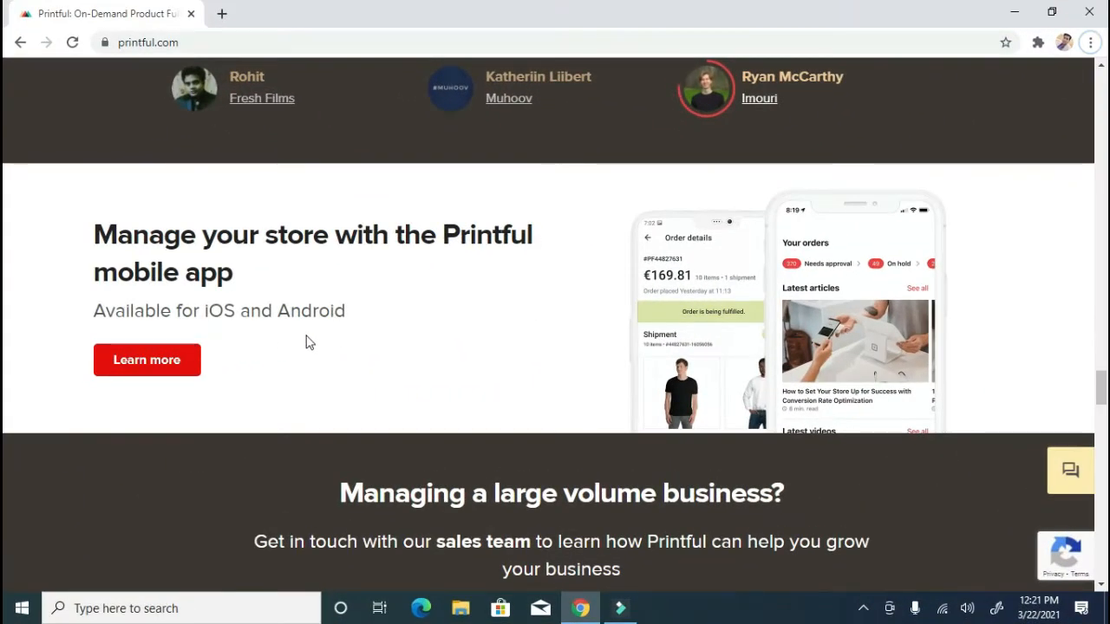
pyautogui.scroll(-2, 466, 320)
pyautogui.scroll(-5, 467, 318)
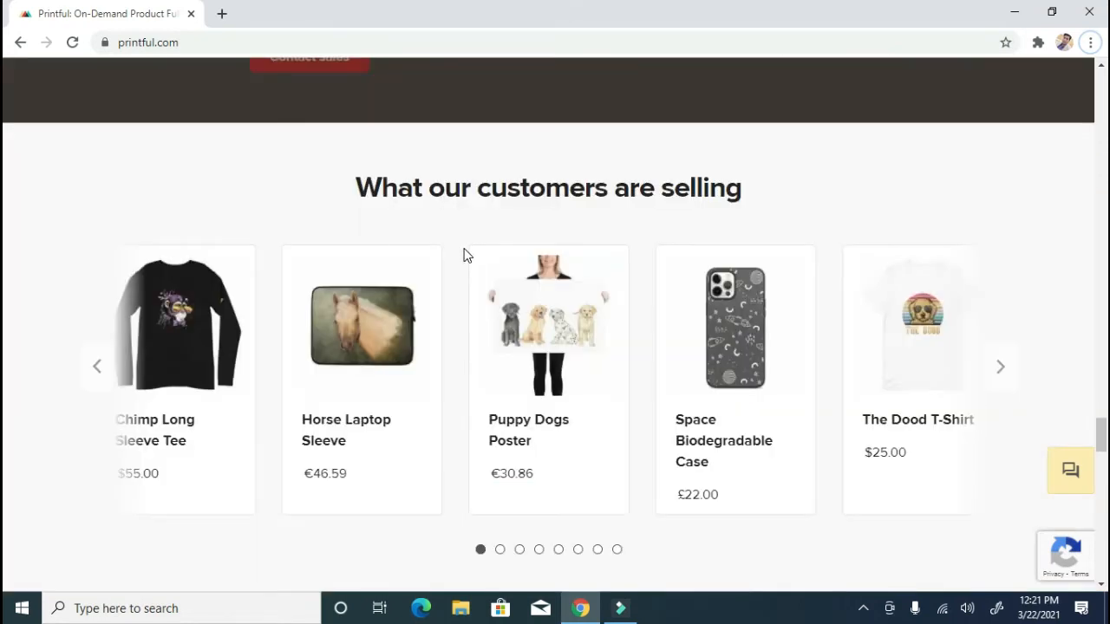
pyautogui.scroll(-10, 464, 254)
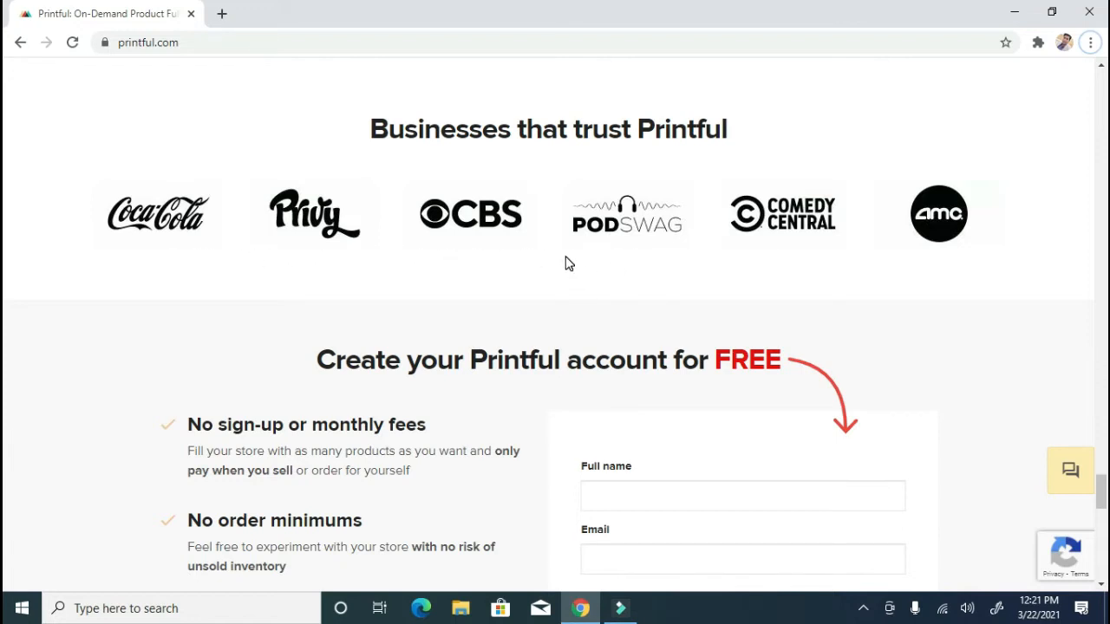
pyautogui.scroll(-4, 565, 263)
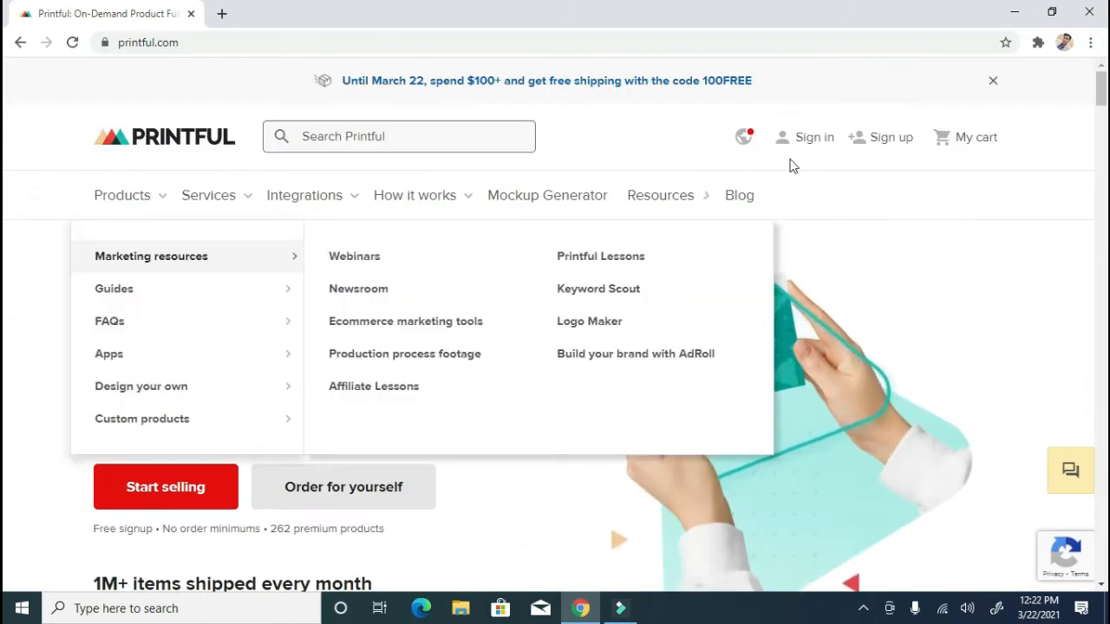
# Sign up to Printful by email, entering the full name, email and account password and agreeing to the Terms of Service
pyautogui.click(887, 151)
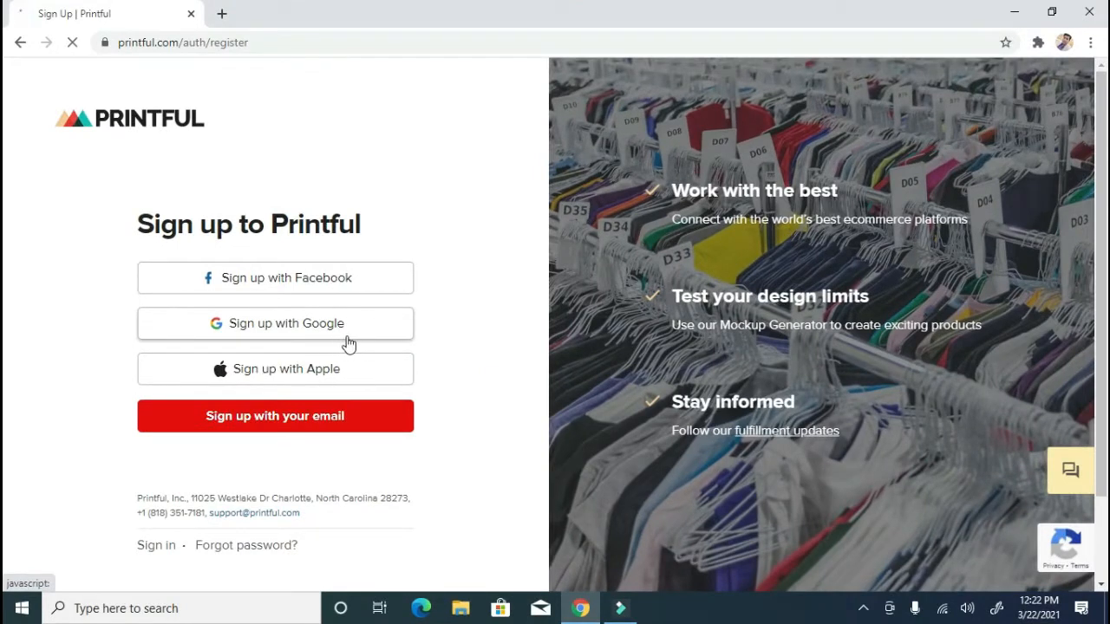
pyautogui.click(299, 427)
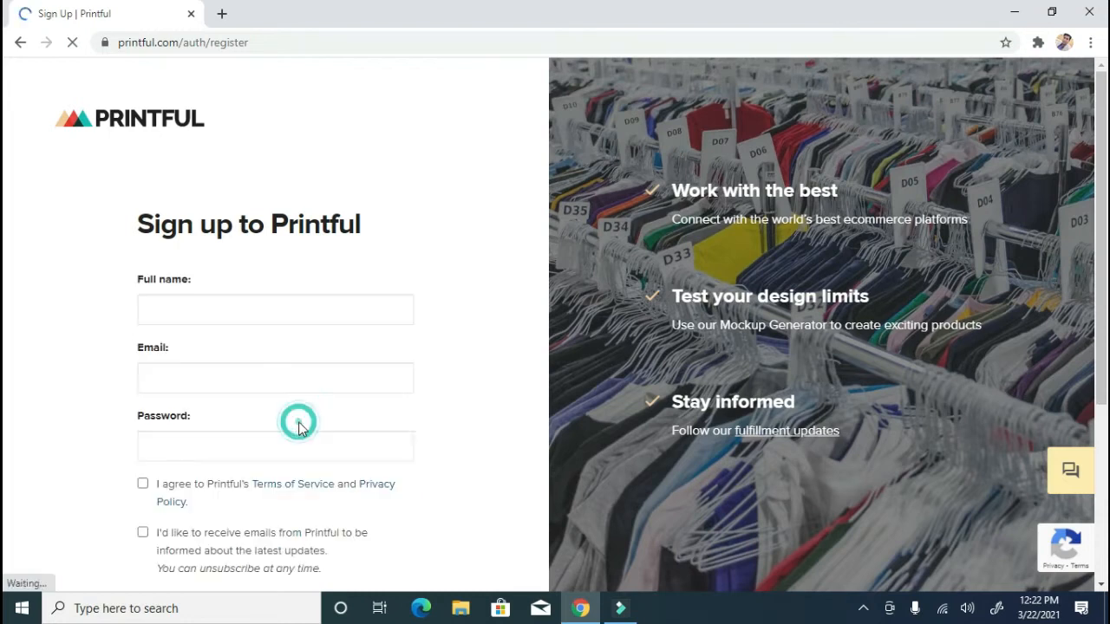
pyautogui.click(273, 310)
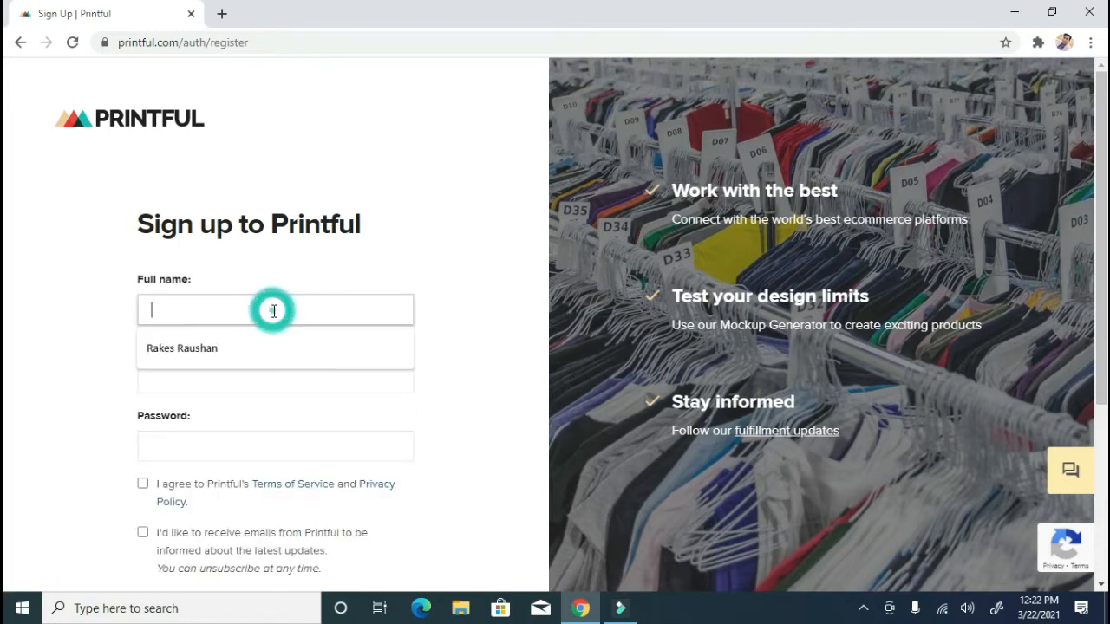
pyautogui.click(270, 381)
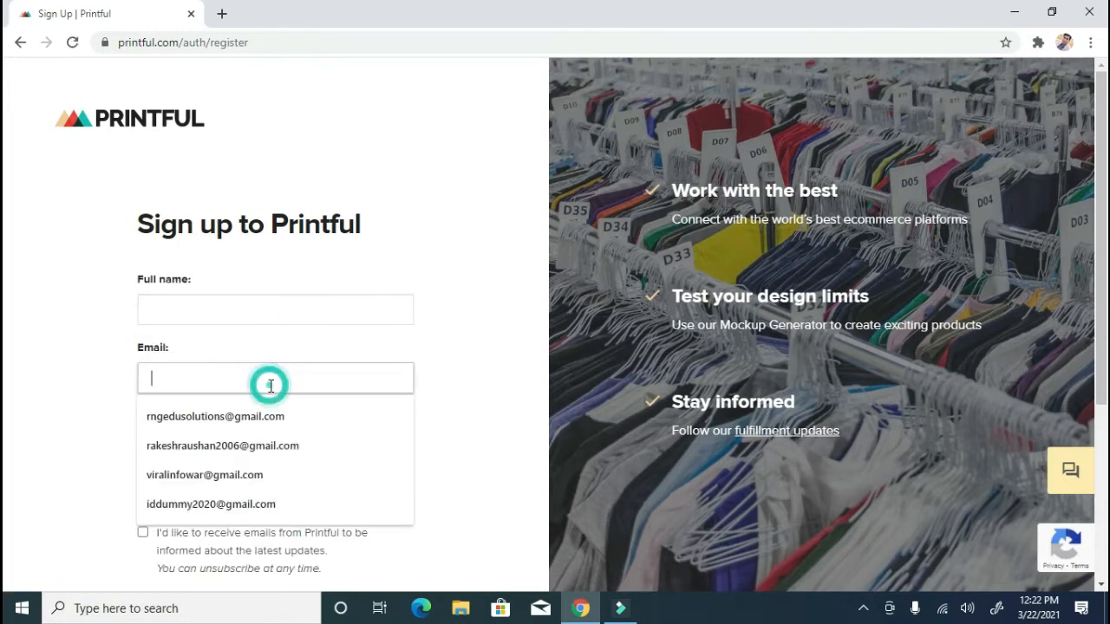
pyautogui.click(108, 394)
pyautogui.scroll(-2, 273, 445)
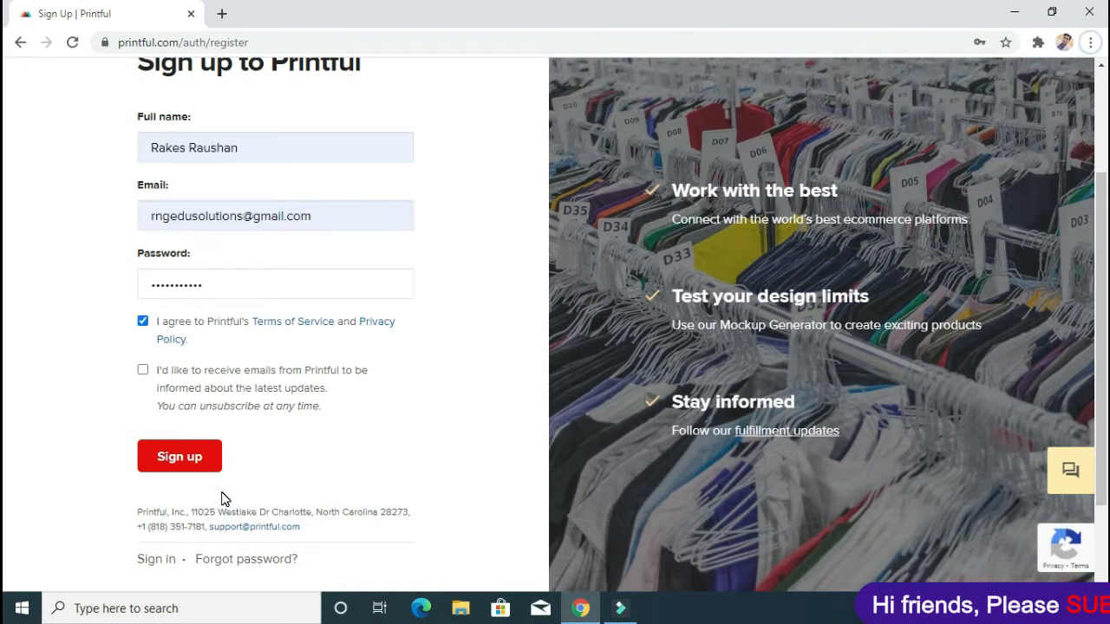
pyautogui.click(183, 469)
# Answer what to do with Printful with "Start my first ecommerce business" and finish the registration
pyautogui.click(394, 351)
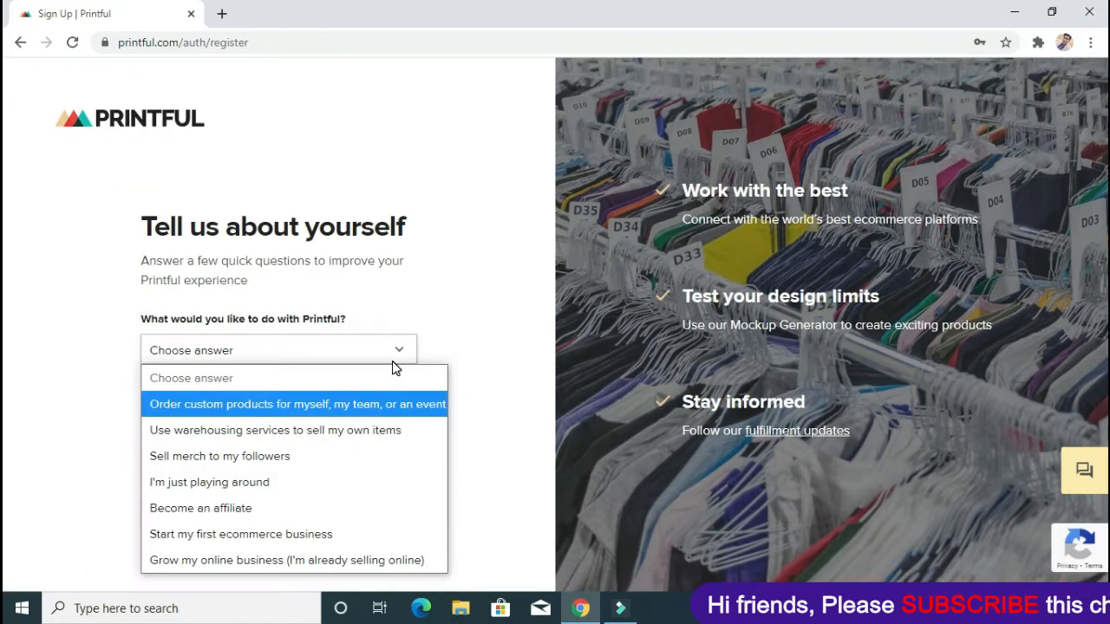
pyautogui.click(352, 536)
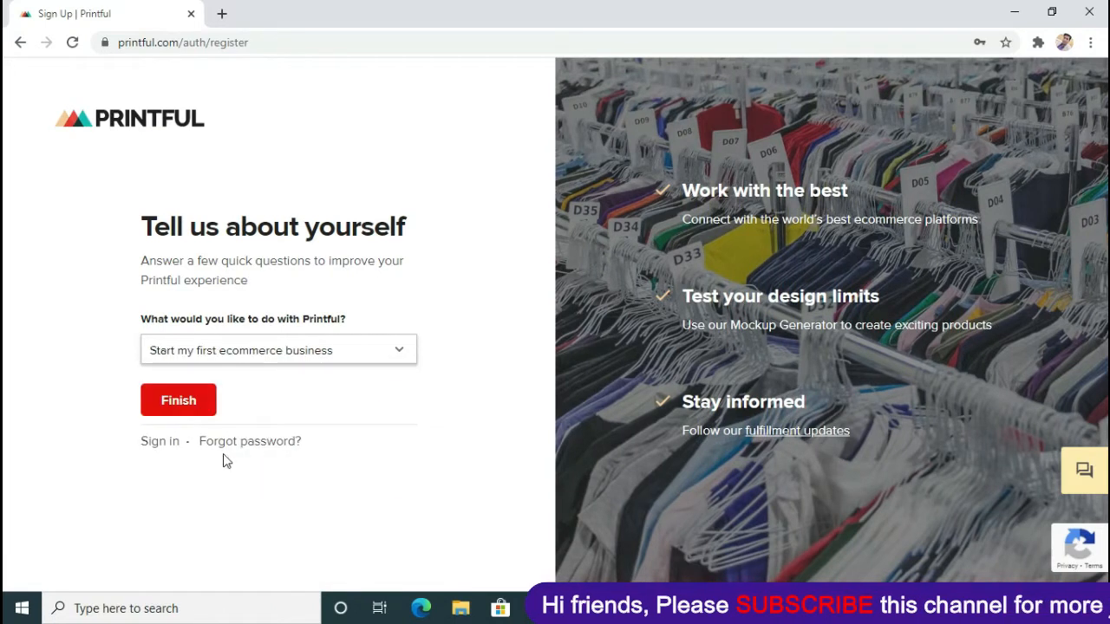
pyautogui.click(182, 408)
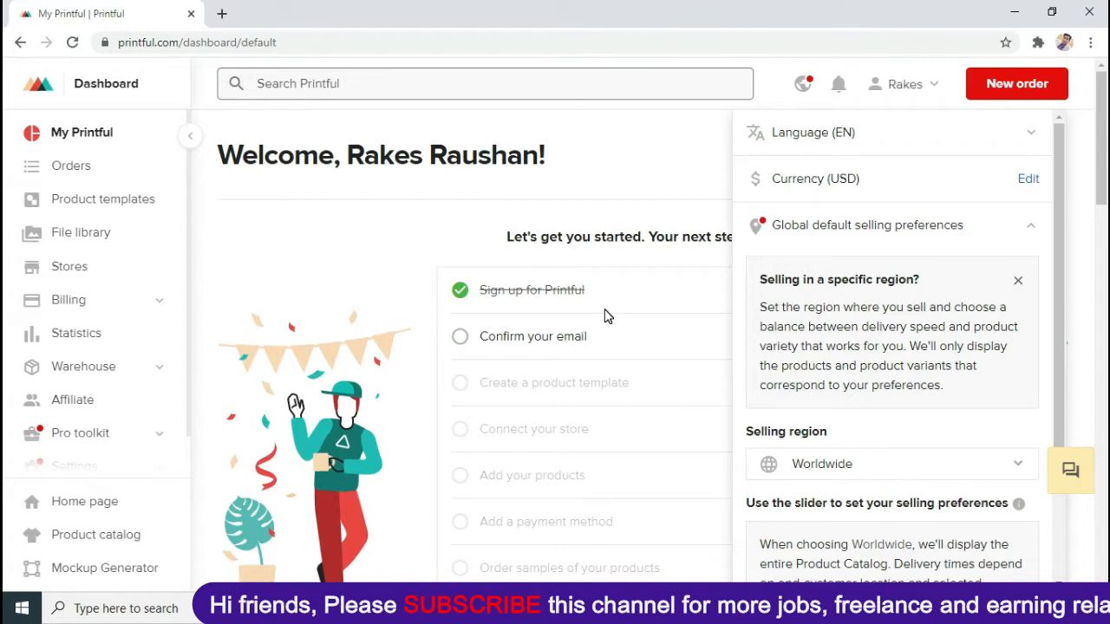
# Review the dashboard's getting-started checklist, and confirm the account's email address from Printful's message in Gmail
pyautogui.scroll(-2, 607, 315)
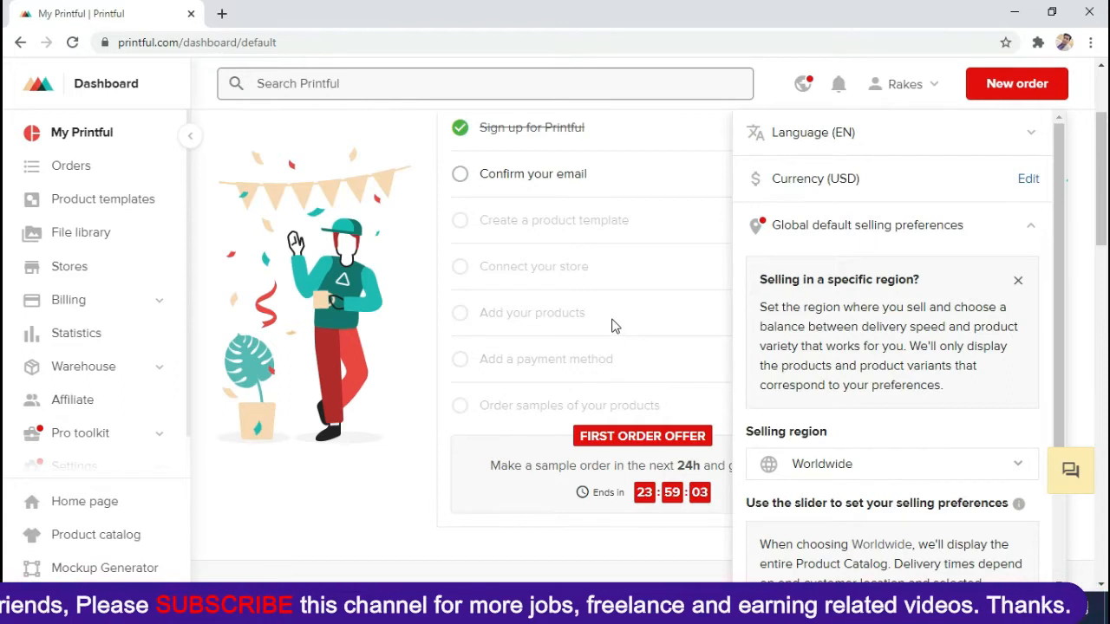
pyautogui.scroll(2, 611, 325)
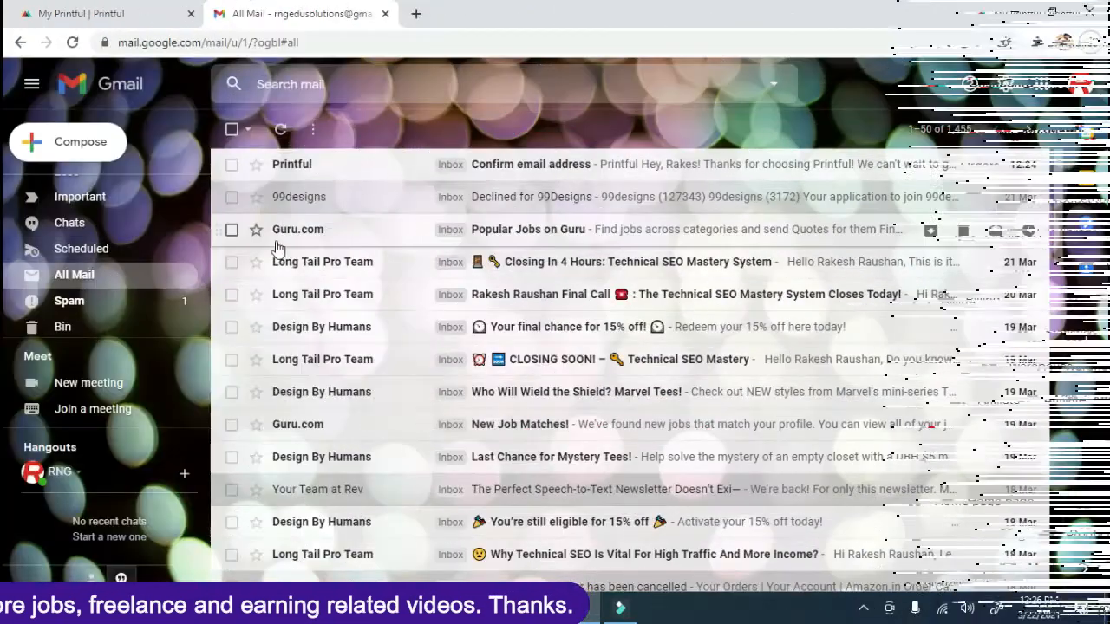
pyautogui.click(521, 170)
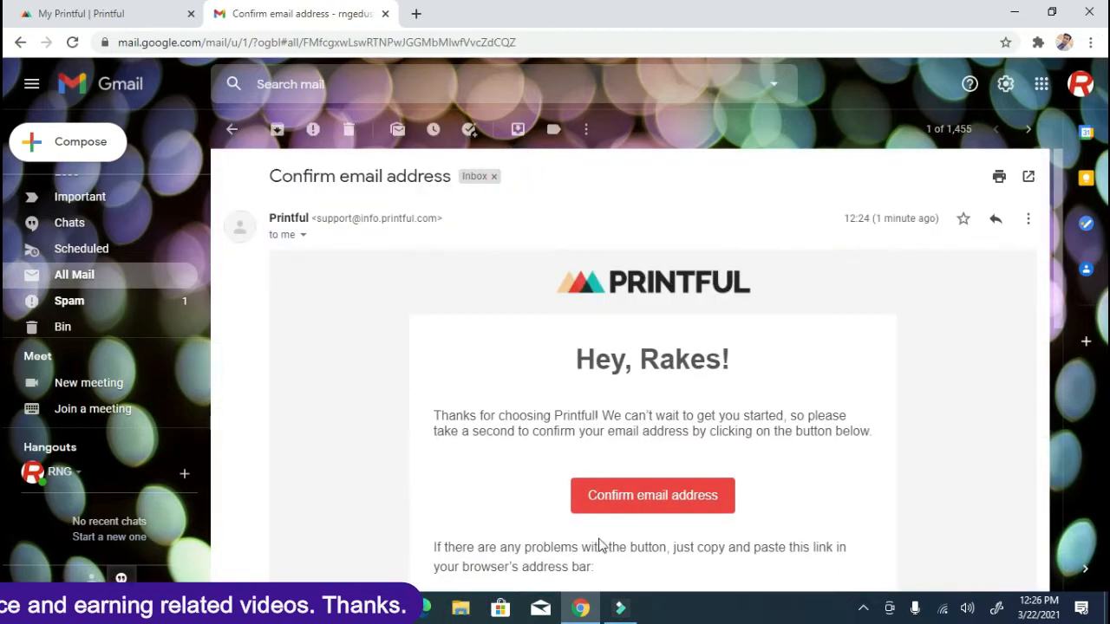
pyautogui.click(655, 508)
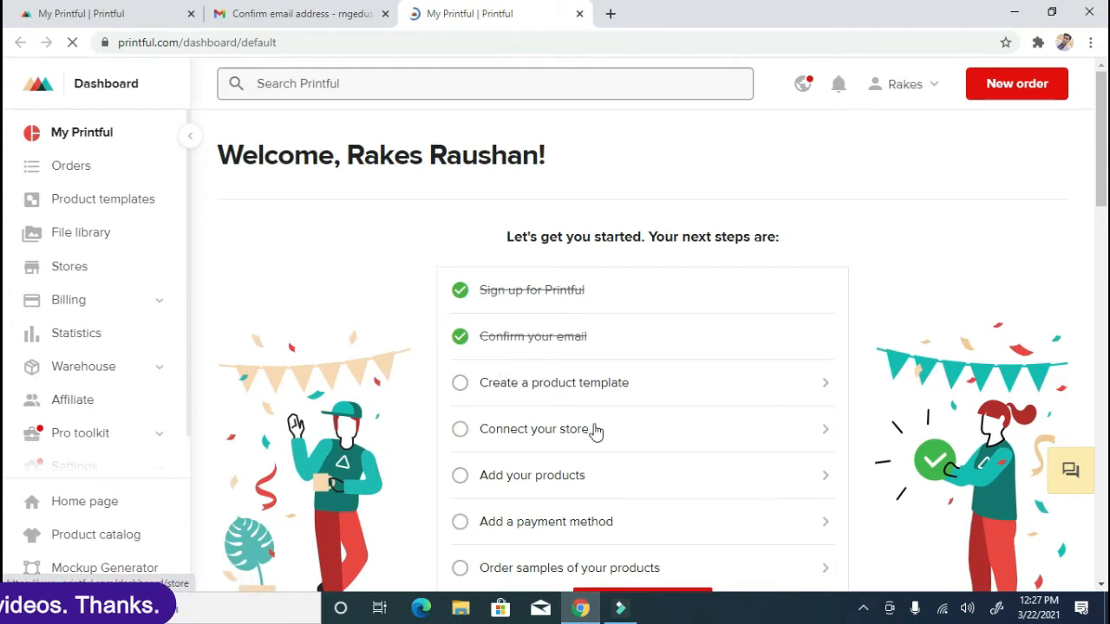
# Go to the product templates from the getting-started checklist and start creating the first product template
pyautogui.click(533, 405)
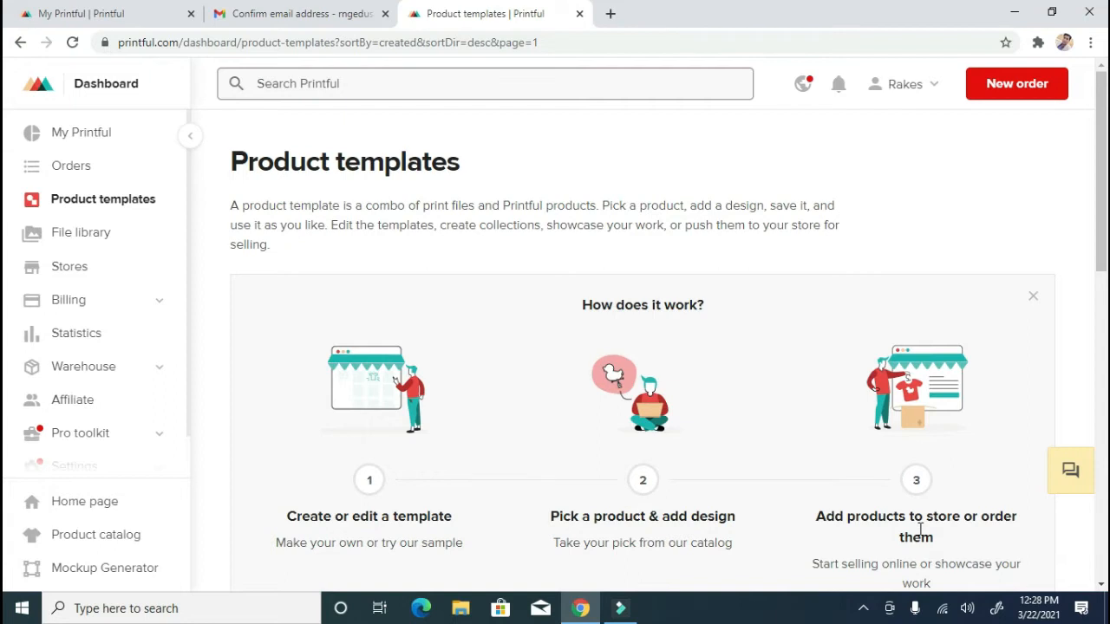
pyautogui.scroll(-2, 921, 529)
pyautogui.scroll(-2, 649, 505)
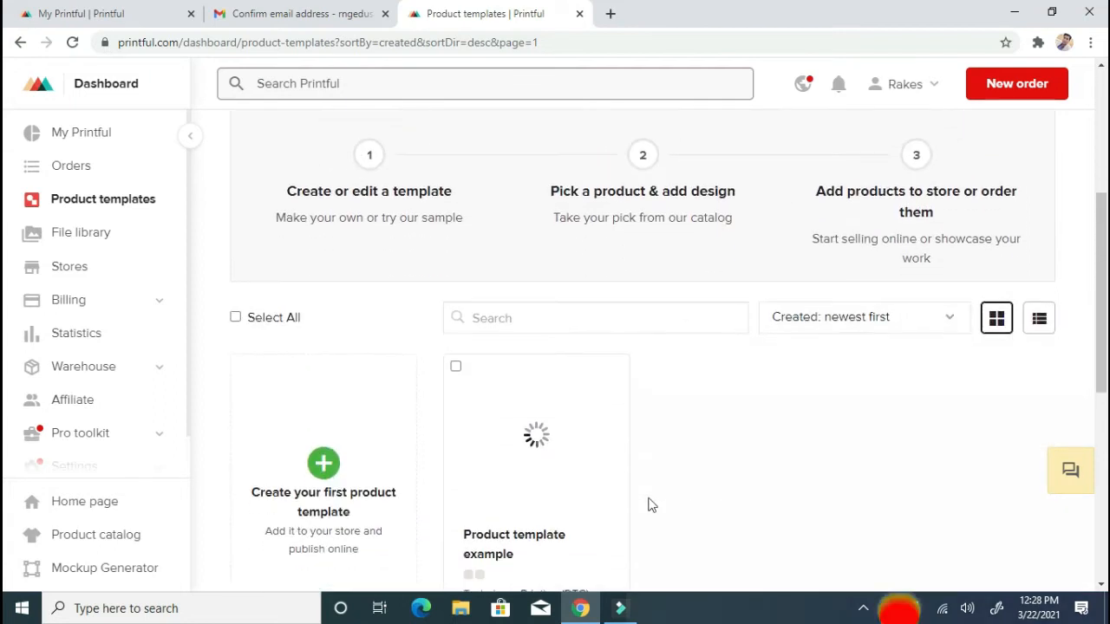
pyautogui.click(328, 479)
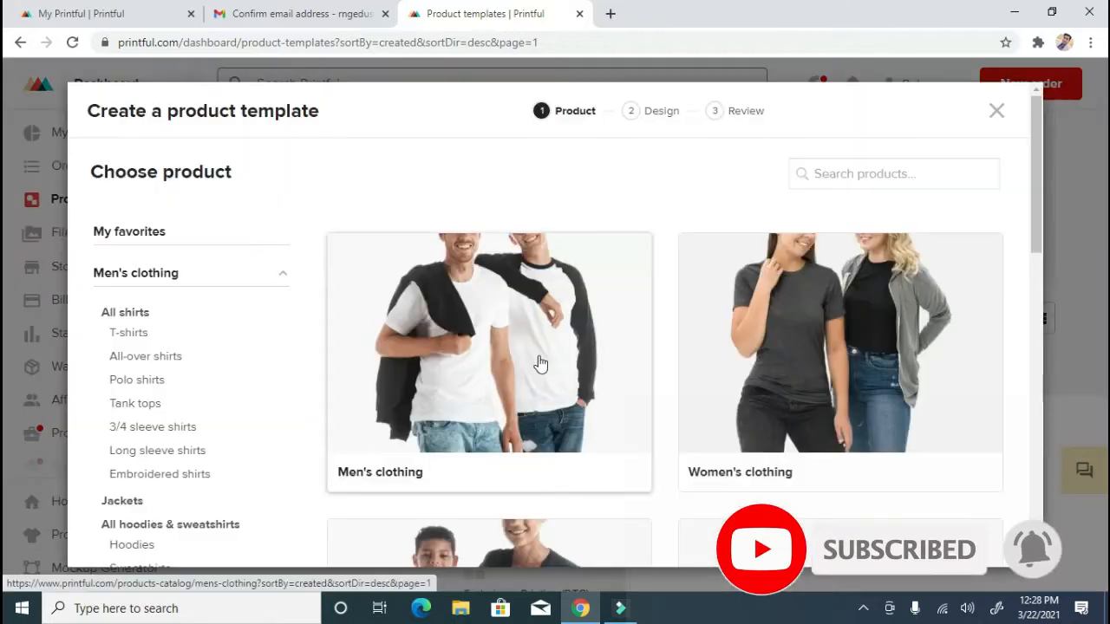
# Choose the Unisex Premium T-Shirt Bella + Canvas 3001 from the men's shirts as the template's product
pyautogui.scroll(-10, 539, 363)
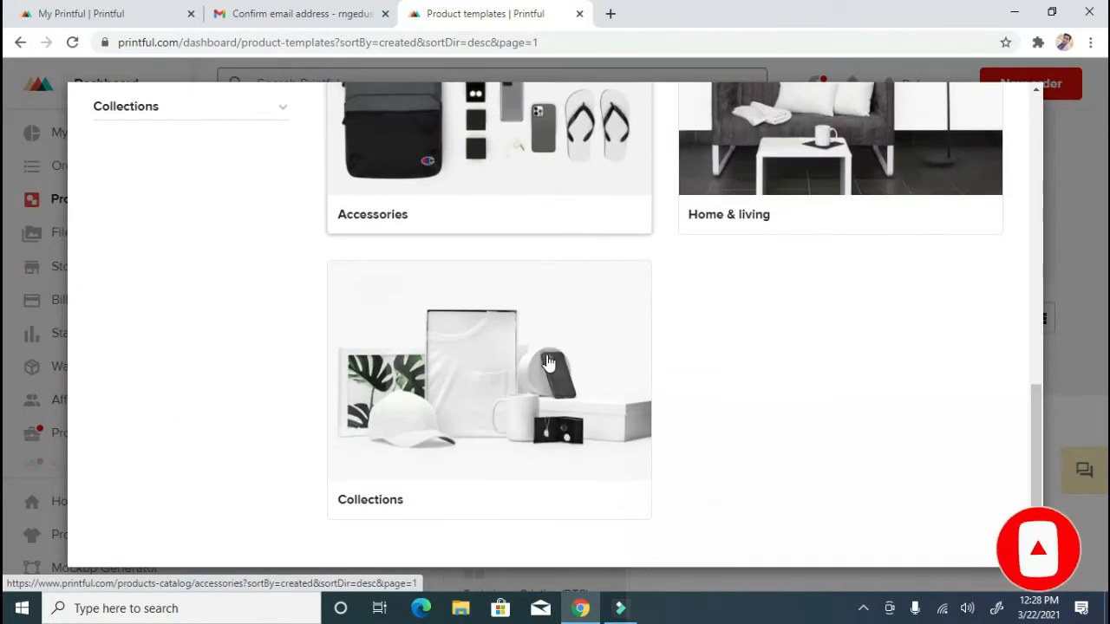
pyautogui.scroll(10, 548, 362)
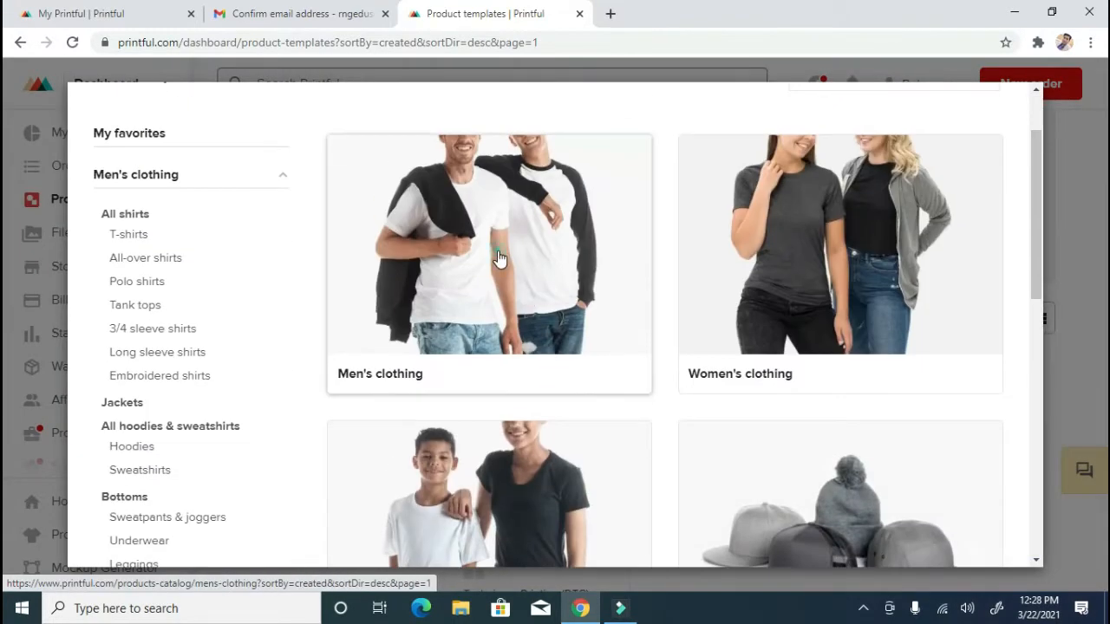
pyautogui.click(499, 259)
pyautogui.click(537, 274)
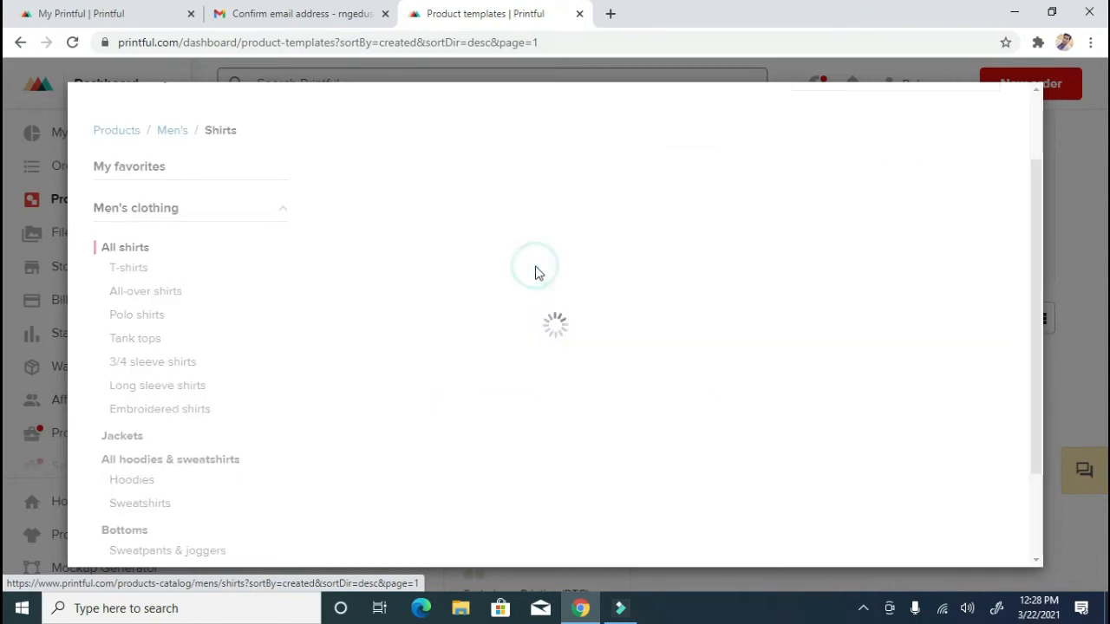
pyautogui.scroll(-2, 425, 476)
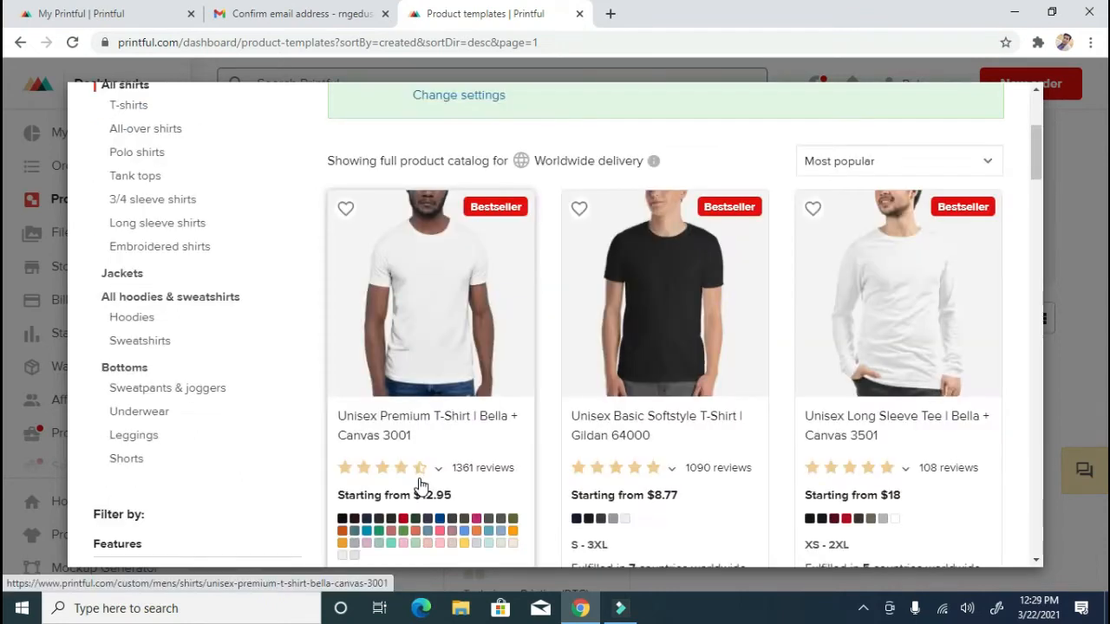
pyautogui.click(433, 299)
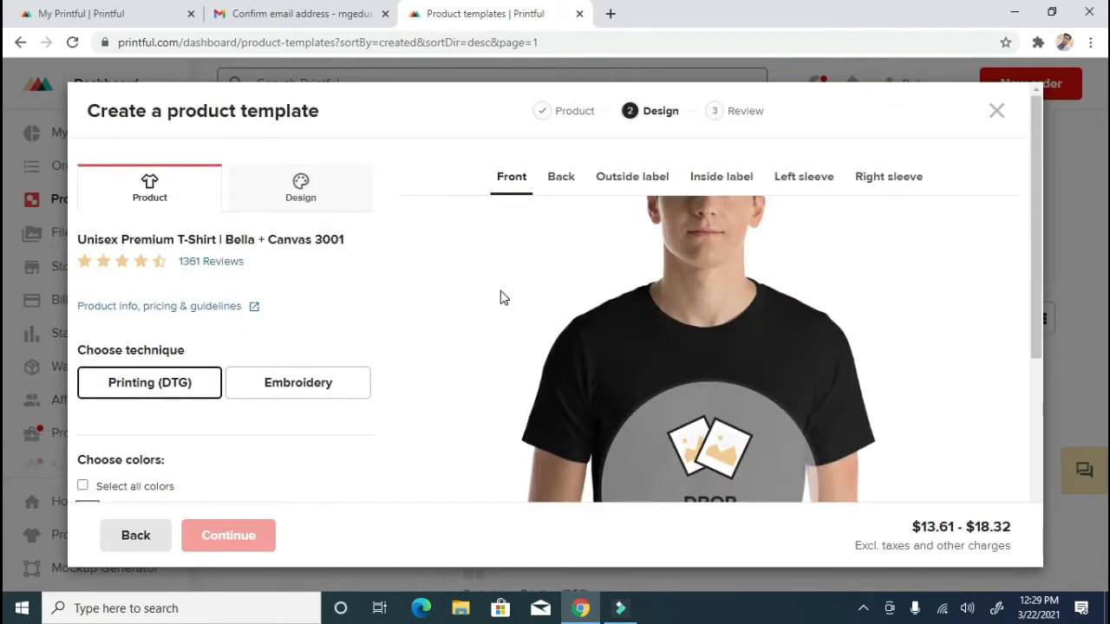
# Select all available shirt colors for the T-shirt template with the Printing (DTG) technique
pyautogui.scroll(-2, 473, 279)
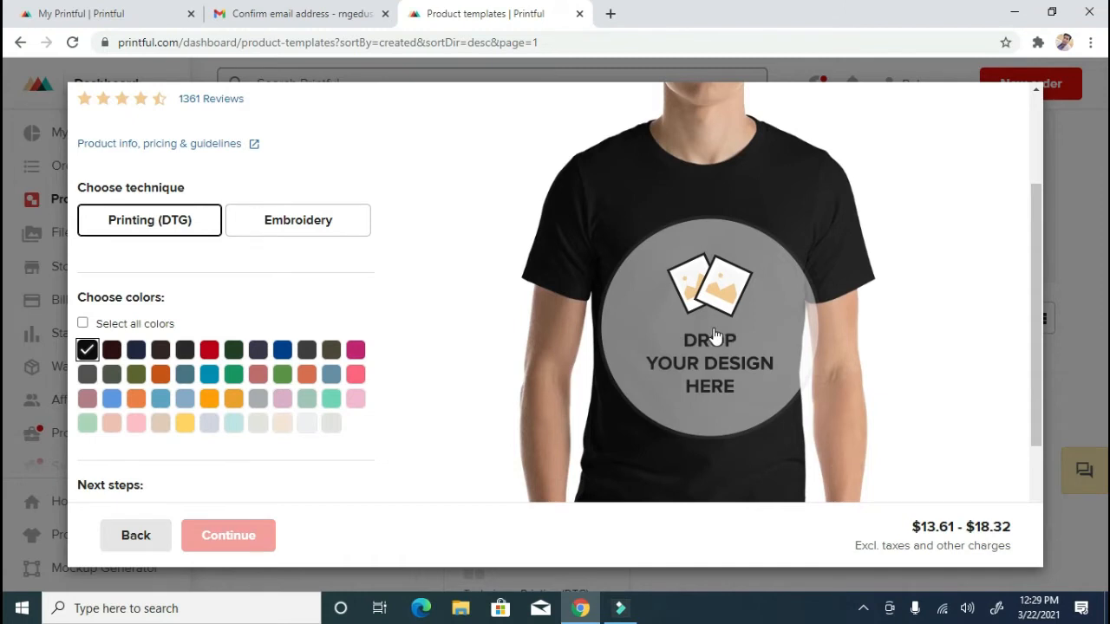
pyautogui.scroll(1, 713, 336)
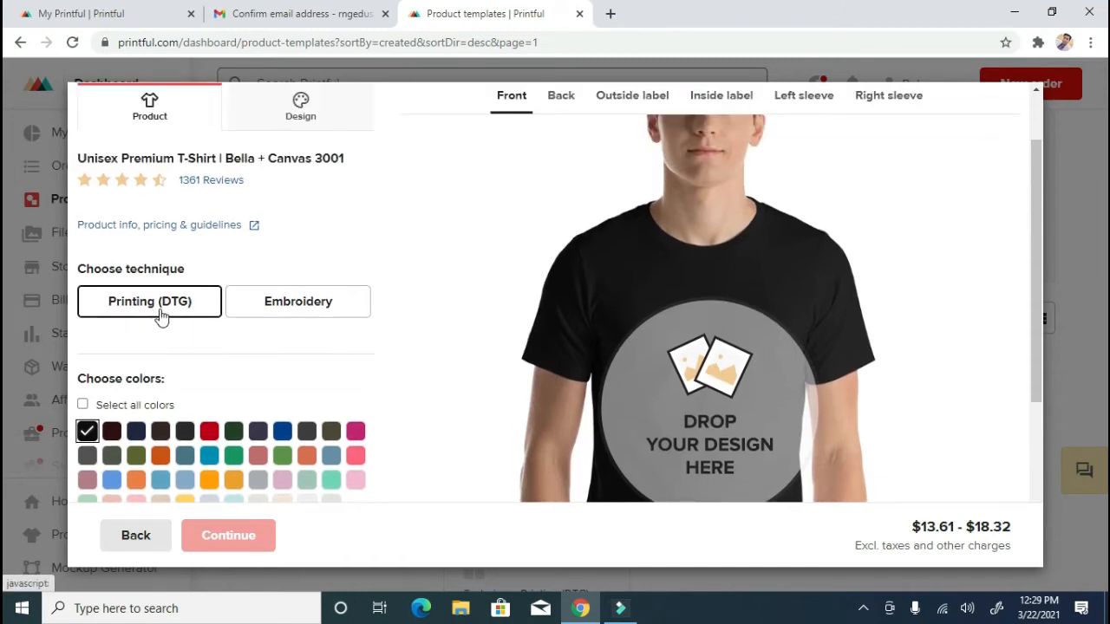
pyautogui.scroll(-2, 301, 316)
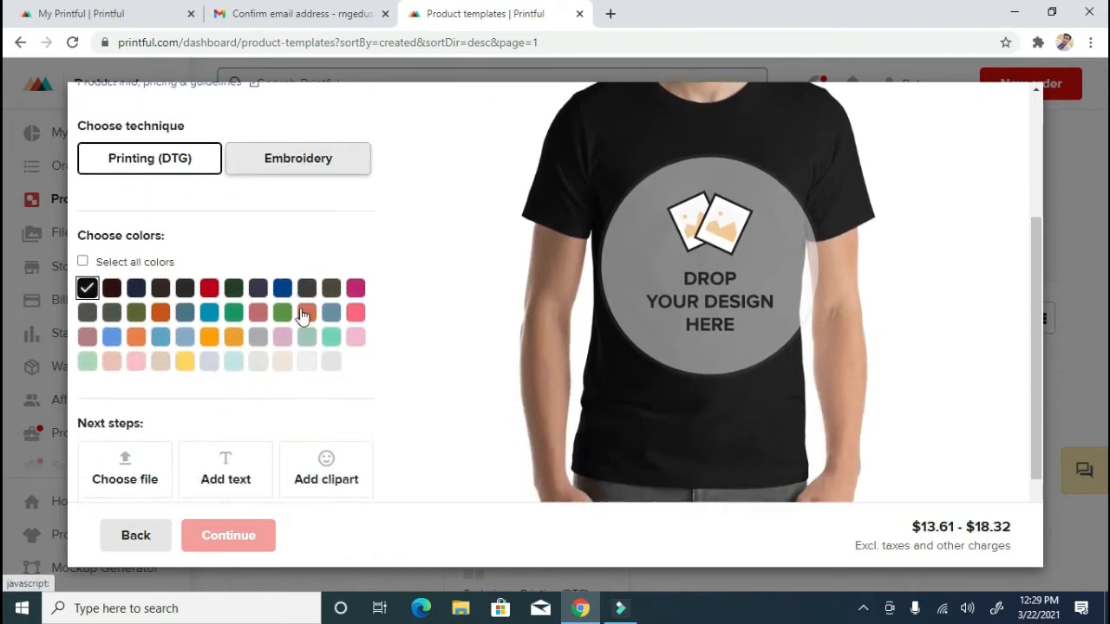
pyautogui.click(111, 272)
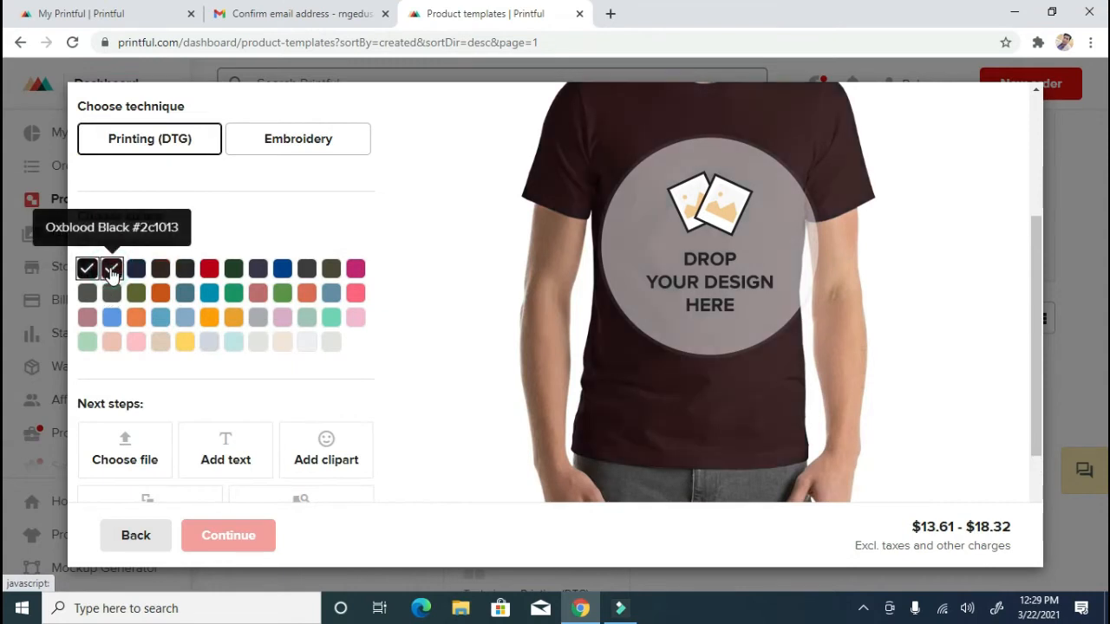
pyautogui.click(135, 270)
pyautogui.click(162, 274)
pyautogui.click(185, 271)
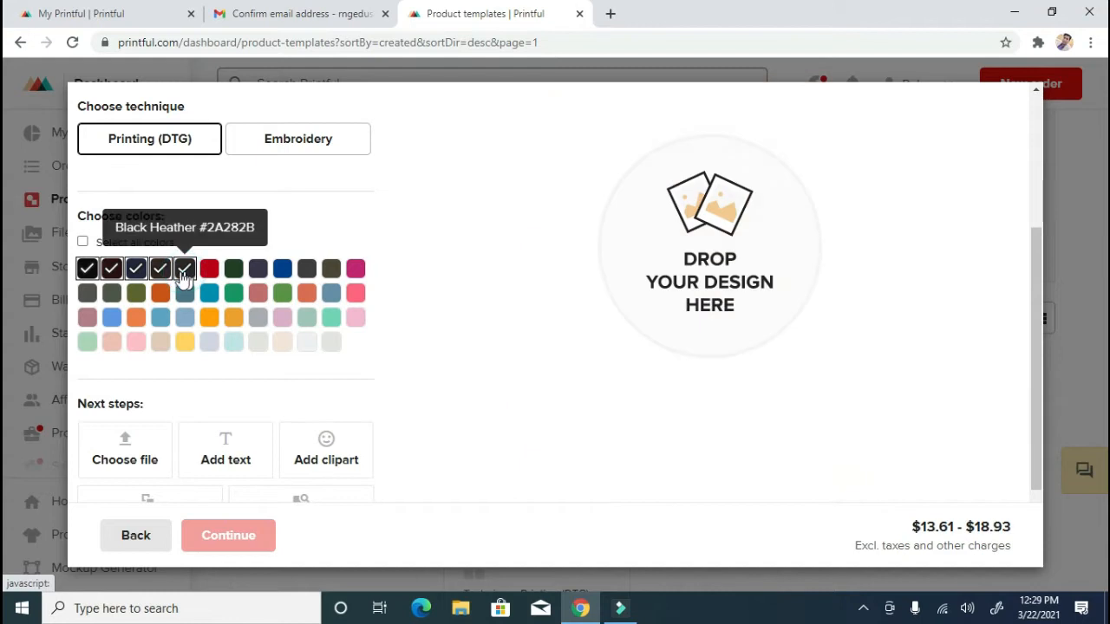
pyautogui.click(83, 242)
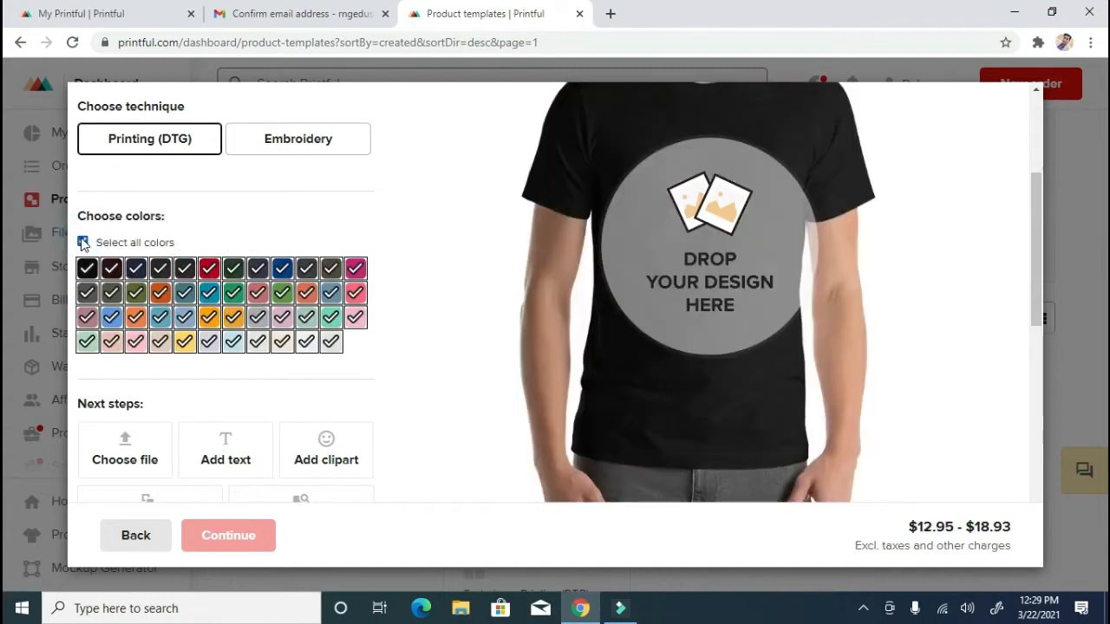
# Upload the image "Untitled design (2)" from Downloads to the store's file library, accepting the conditions for uploading photos and images
pyautogui.scroll(-2, 375, 342)
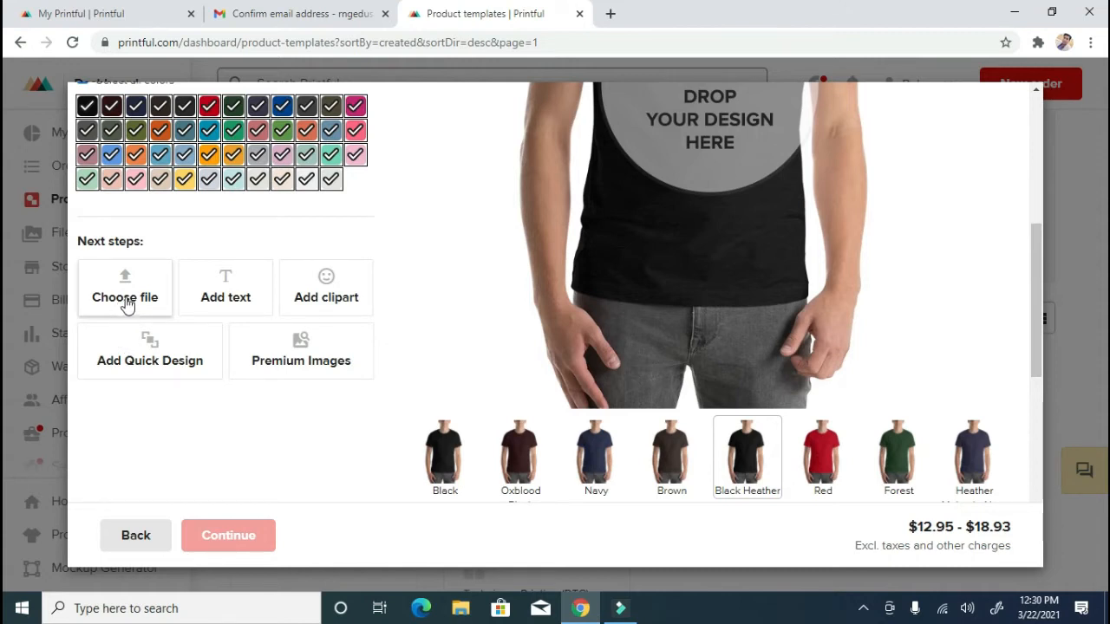
pyautogui.scroll(2, 689, 252)
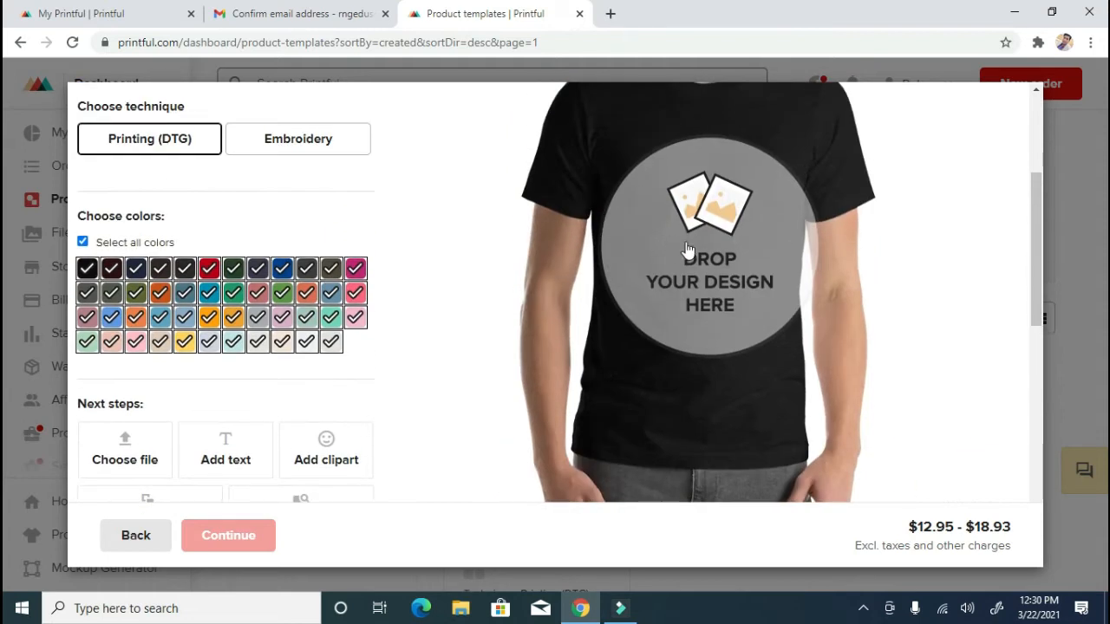
pyautogui.scroll(-1, 711, 305)
pyautogui.scroll(-1, 711, 306)
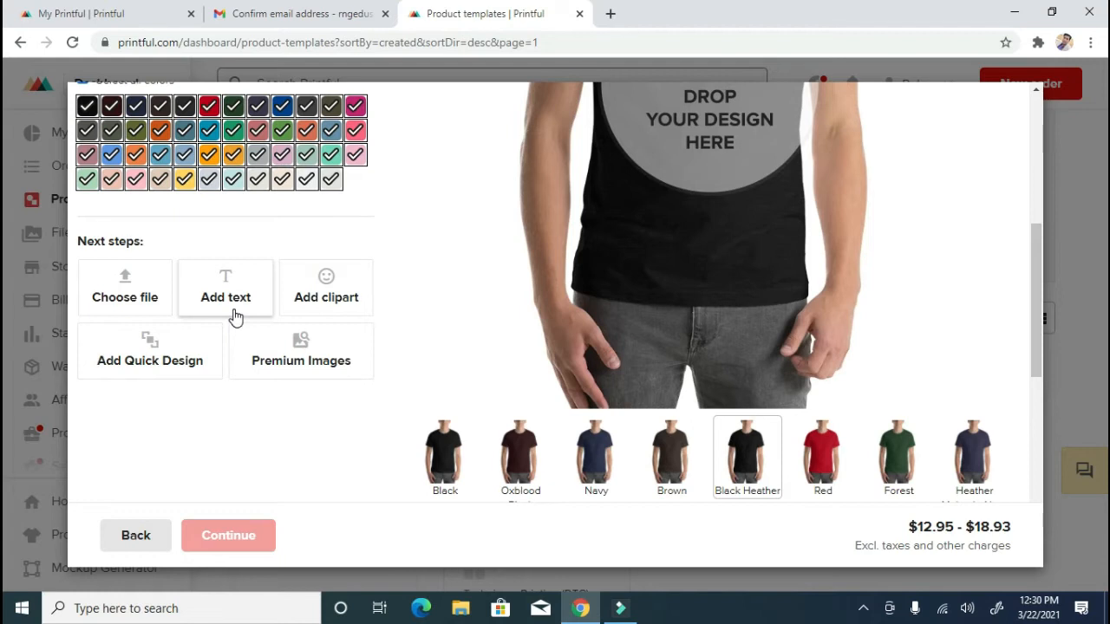
pyautogui.scroll(1, 233, 308)
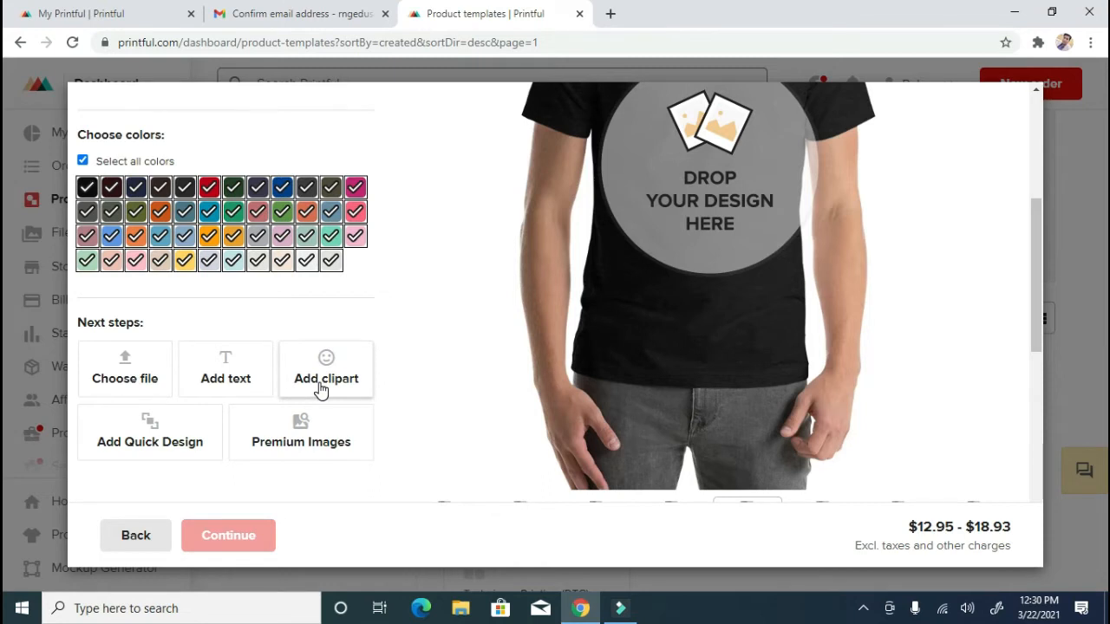
pyautogui.scroll(-1, 320, 391)
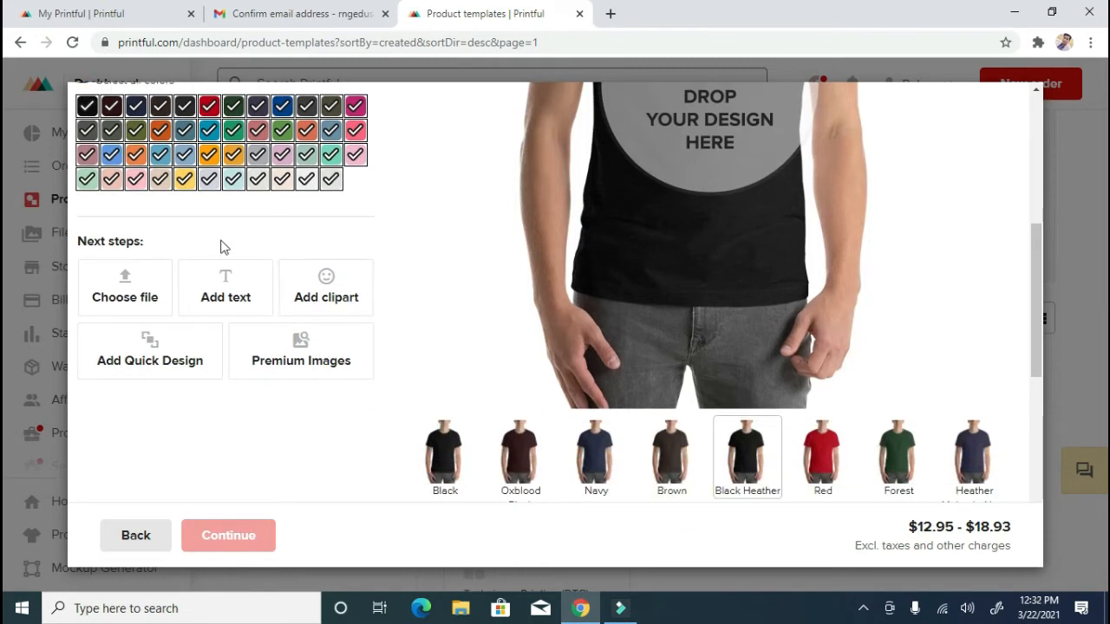
pyautogui.click(125, 298)
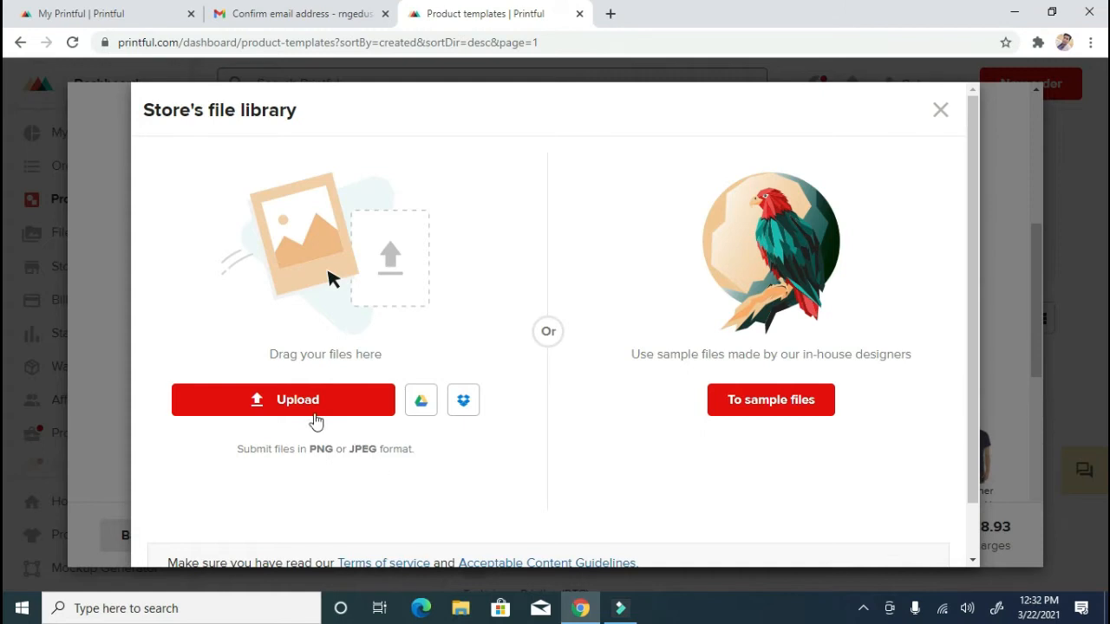
pyautogui.click(318, 414)
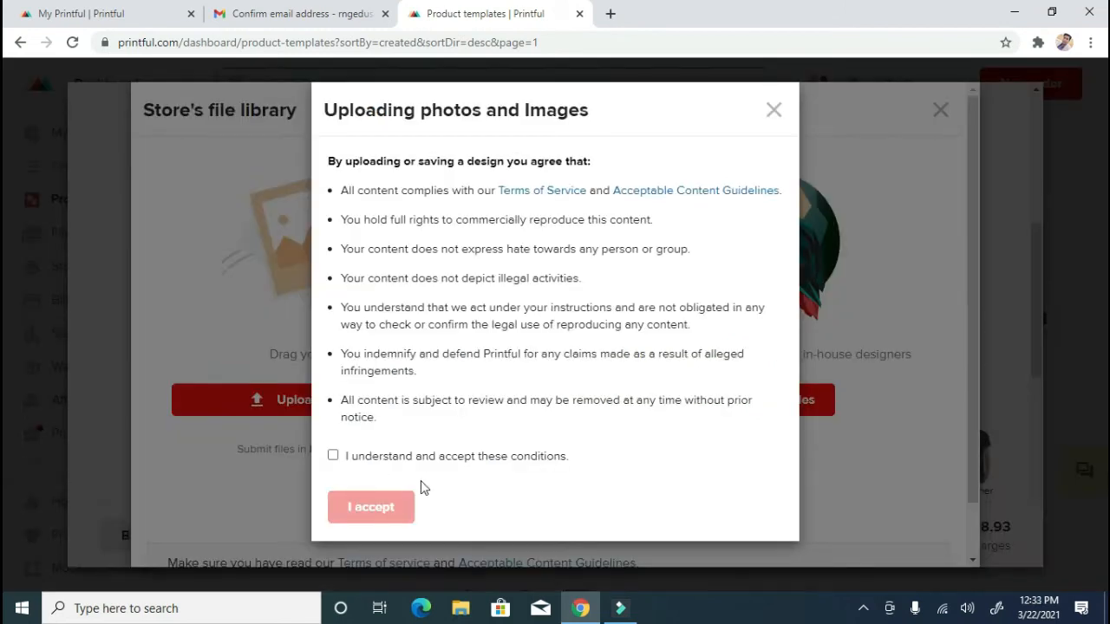
pyautogui.click(335, 457)
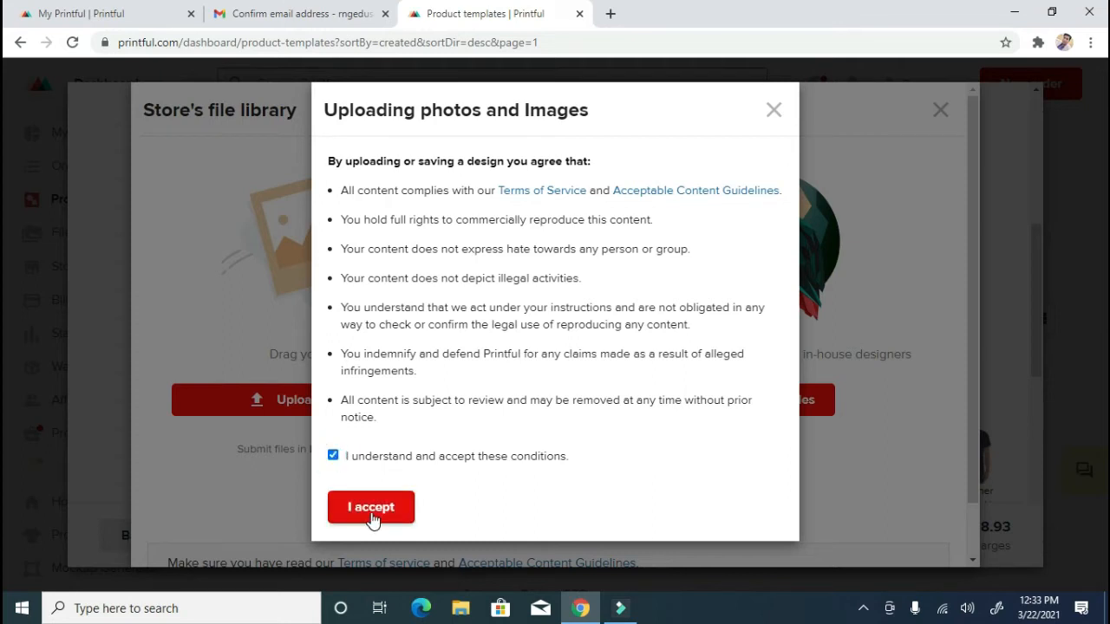
pyautogui.click(373, 514)
pyautogui.click(205, 230)
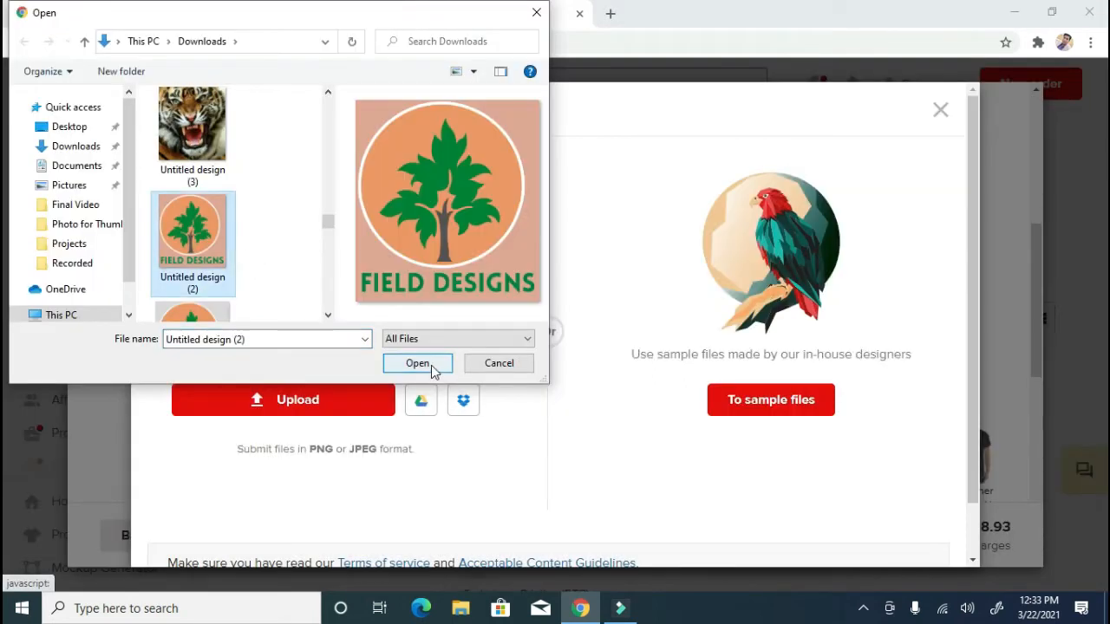
pyautogui.click(404, 367)
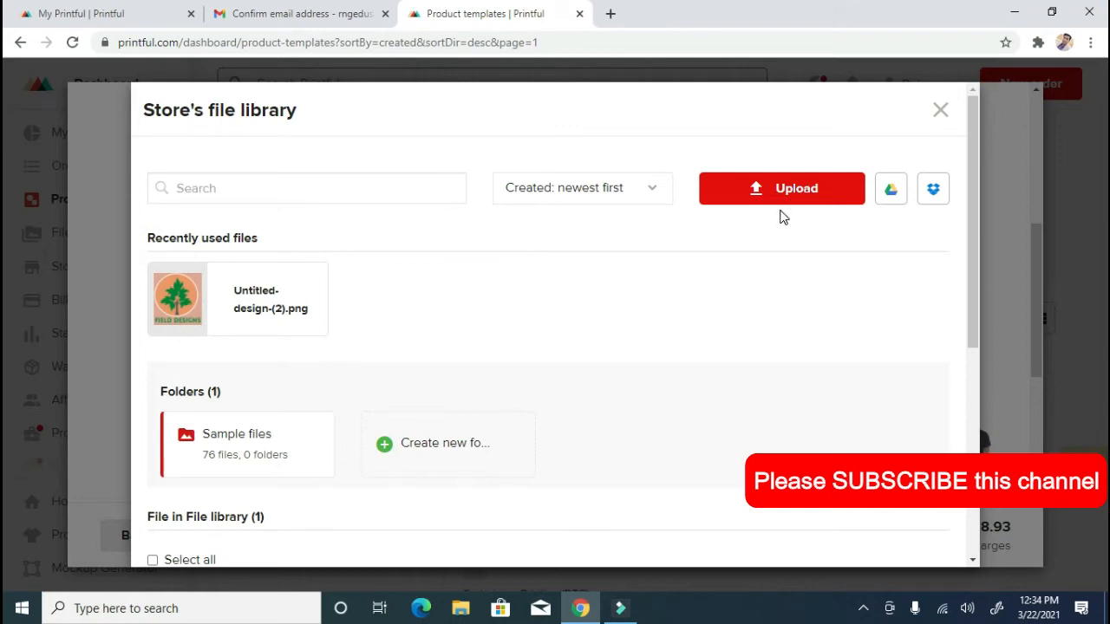
# Place the uploaded Untitled-design-(2).png from the file library on the front of the T-shirt
pyautogui.scroll(-3, 460, 302)
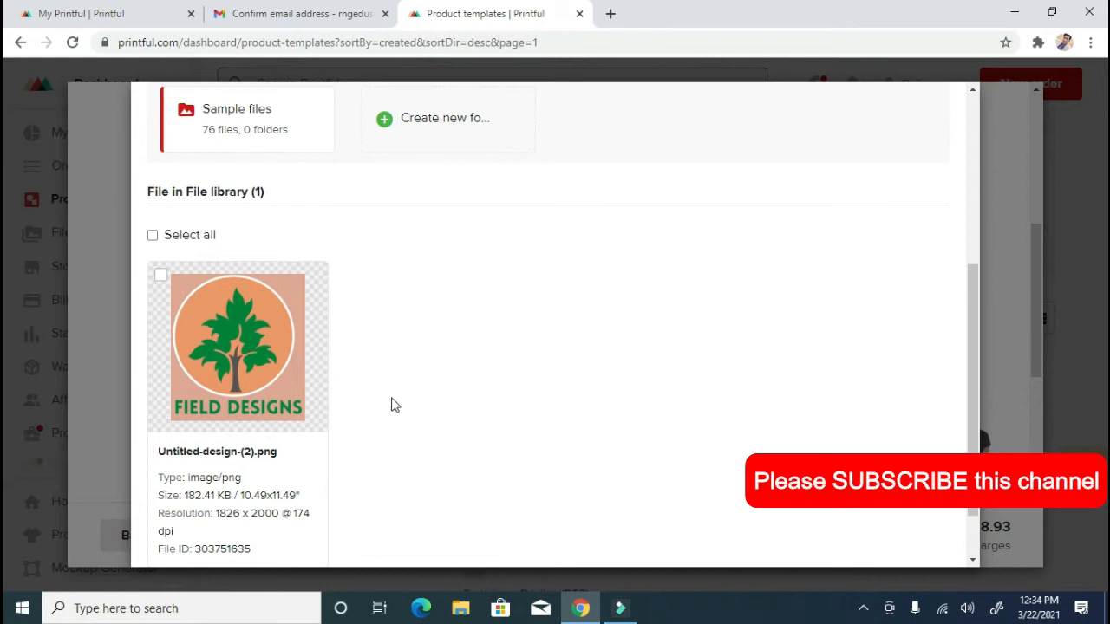
pyautogui.click(161, 275)
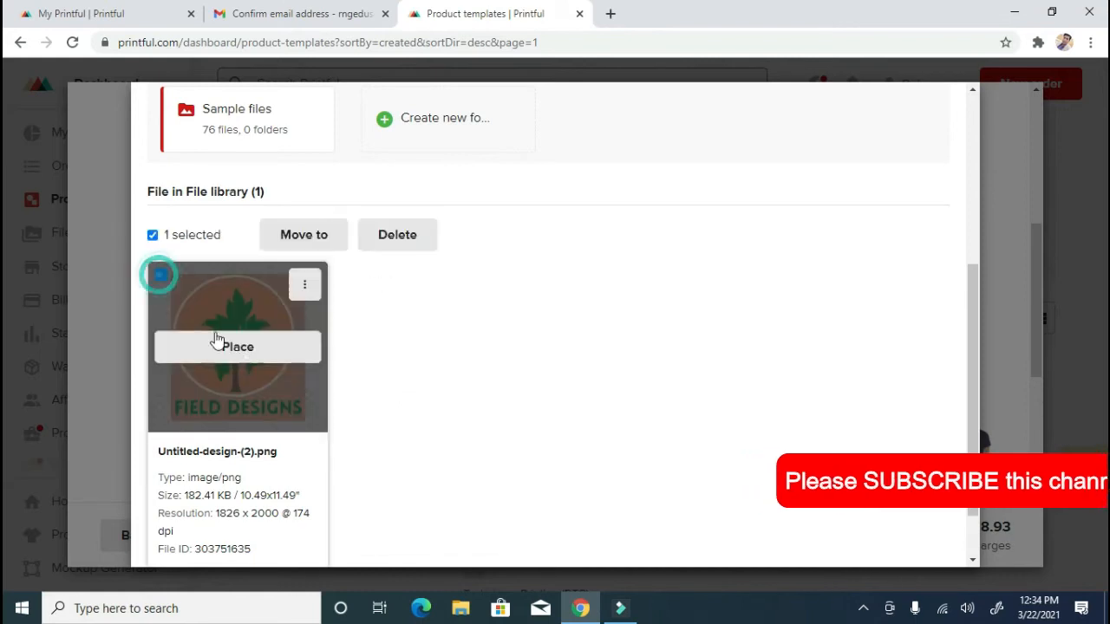
pyautogui.click(241, 351)
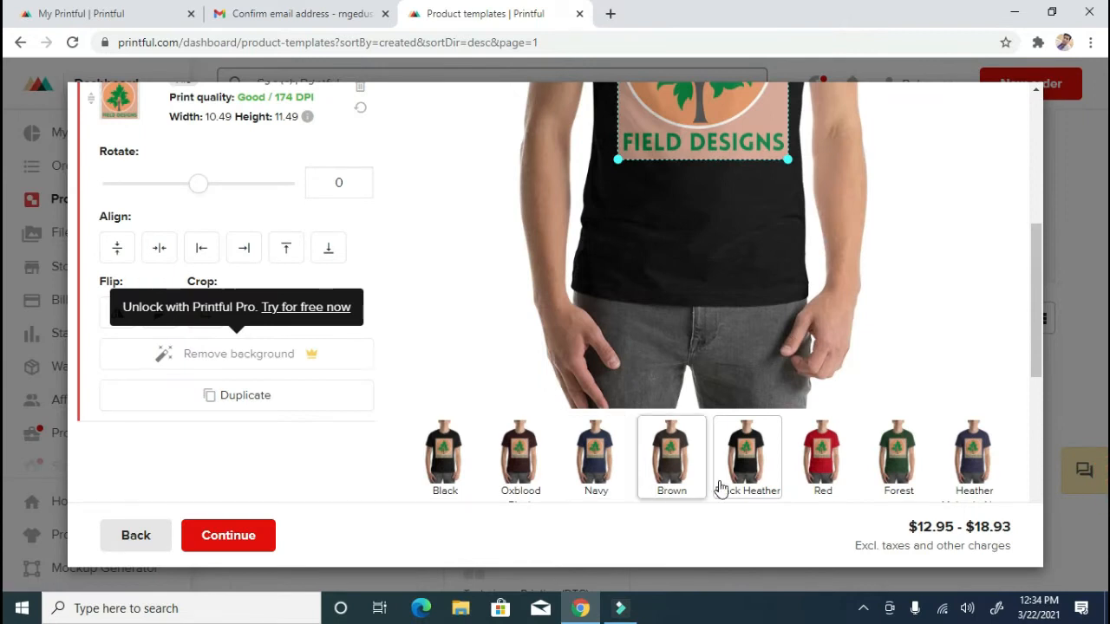
# Review how the front design looks across the T-shirt's color variants
pyautogui.scroll(-6, 741, 472)
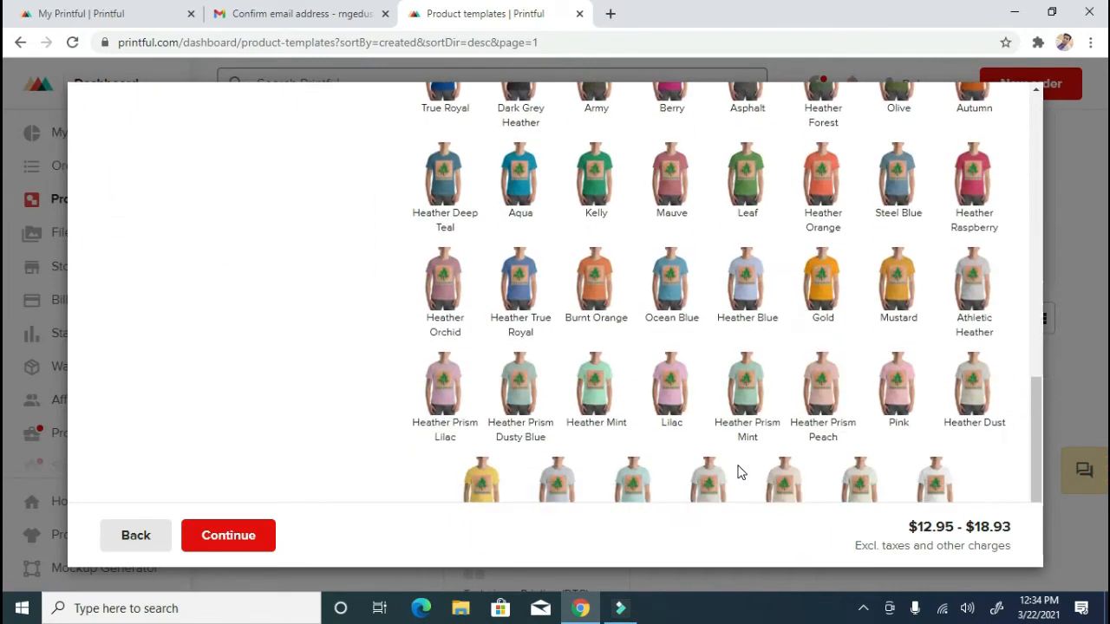
pyautogui.scroll(-1, 735, 469)
pyautogui.scroll(7, 731, 465)
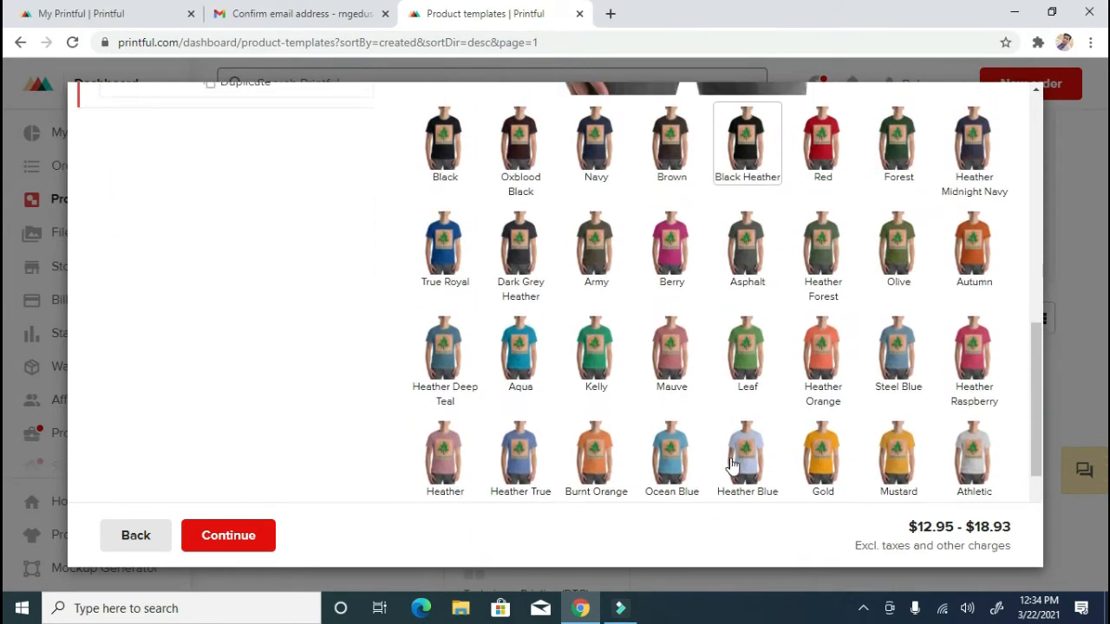
pyautogui.scroll(1, 731, 463)
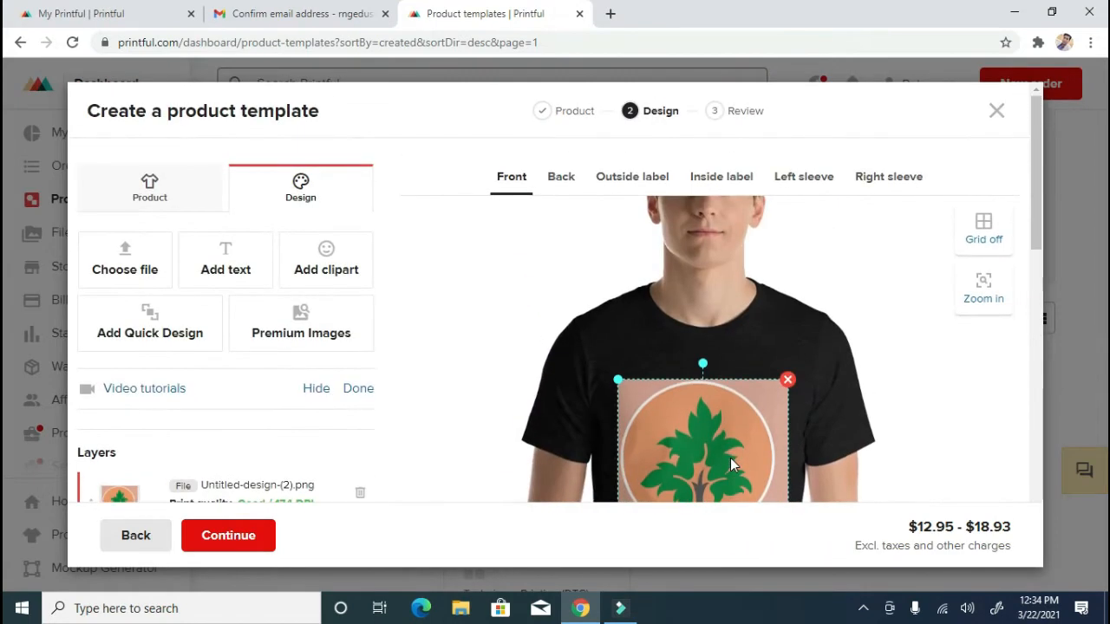
pyautogui.scroll(-1, 731, 458)
pyautogui.scroll(1, 730, 458)
# Look through the back, outside label, inside label and sleeve print areas, and examine the front design's layer options
pyautogui.click(560, 182)
pyautogui.click(630, 180)
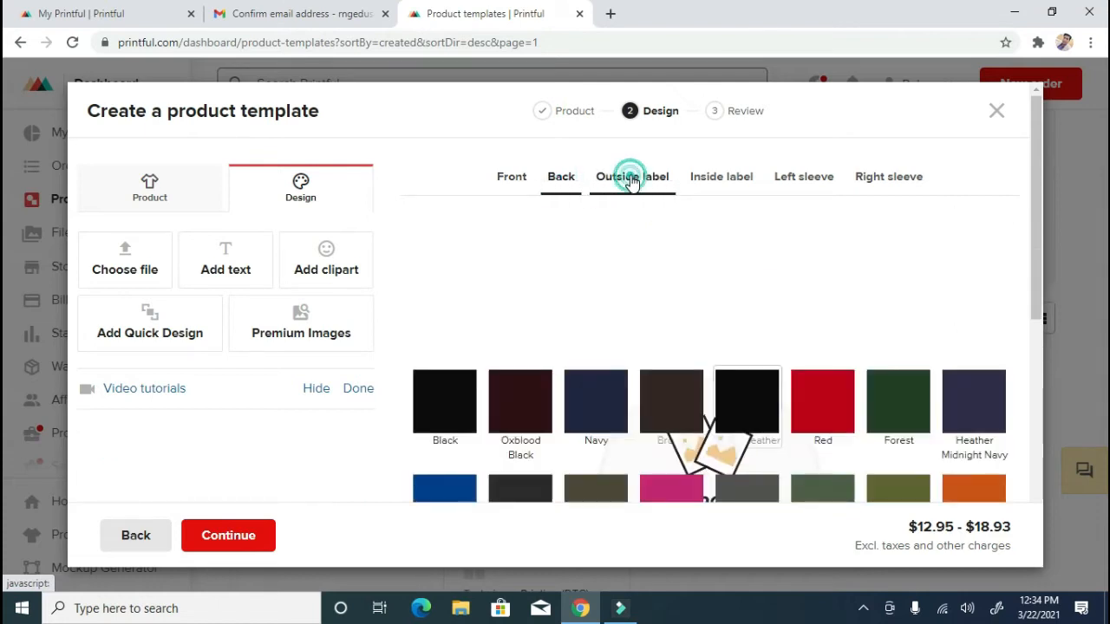
pyautogui.click(713, 182)
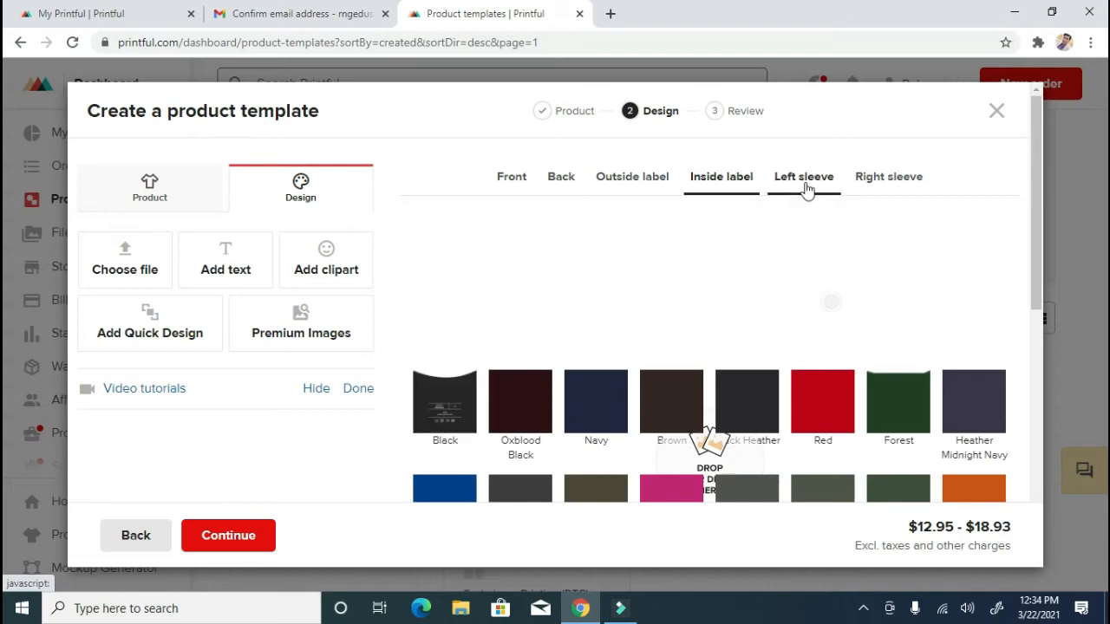
pyautogui.click(804, 185)
pyautogui.click(878, 180)
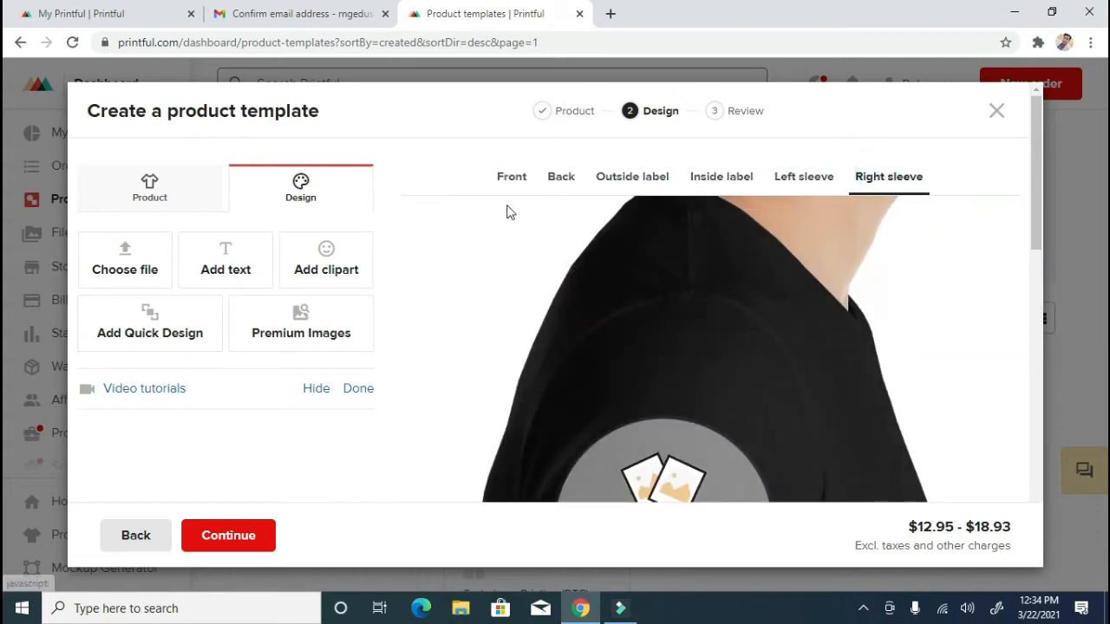
pyautogui.click(509, 178)
pyautogui.scroll(-3, 412, 402)
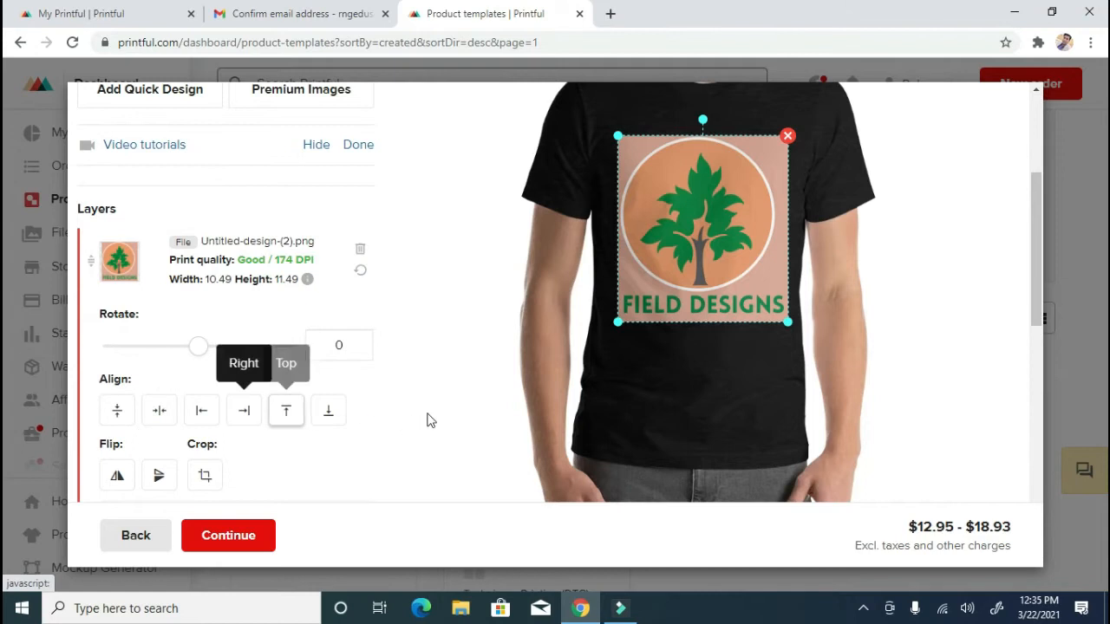
pyautogui.scroll(1, 451, 407)
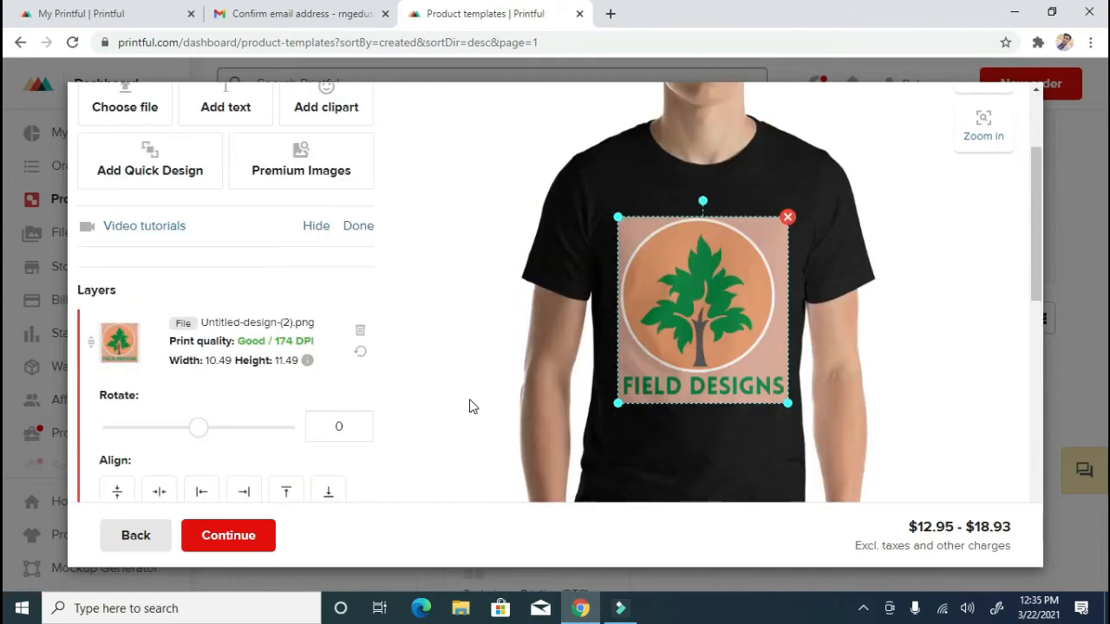
pyautogui.scroll(2, 469, 400)
pyautogui.scroll(-4, 451, 403)
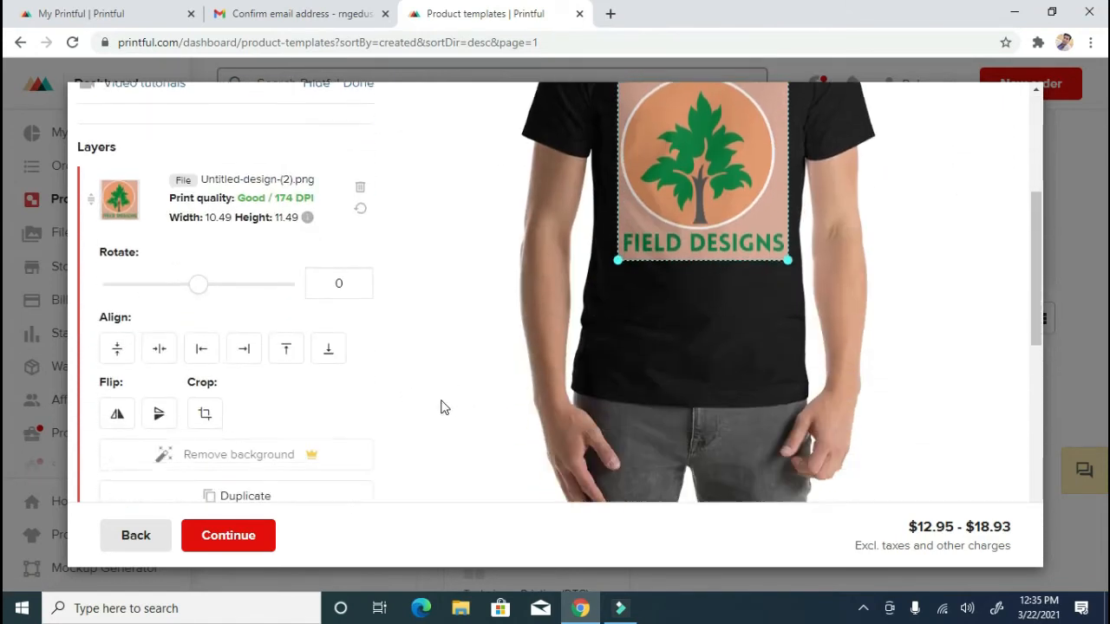
# Proceed to the template review and save the product template with the title "Short-Sleeve Unisex T-Shirt"
pyautogui.click(225, 538)
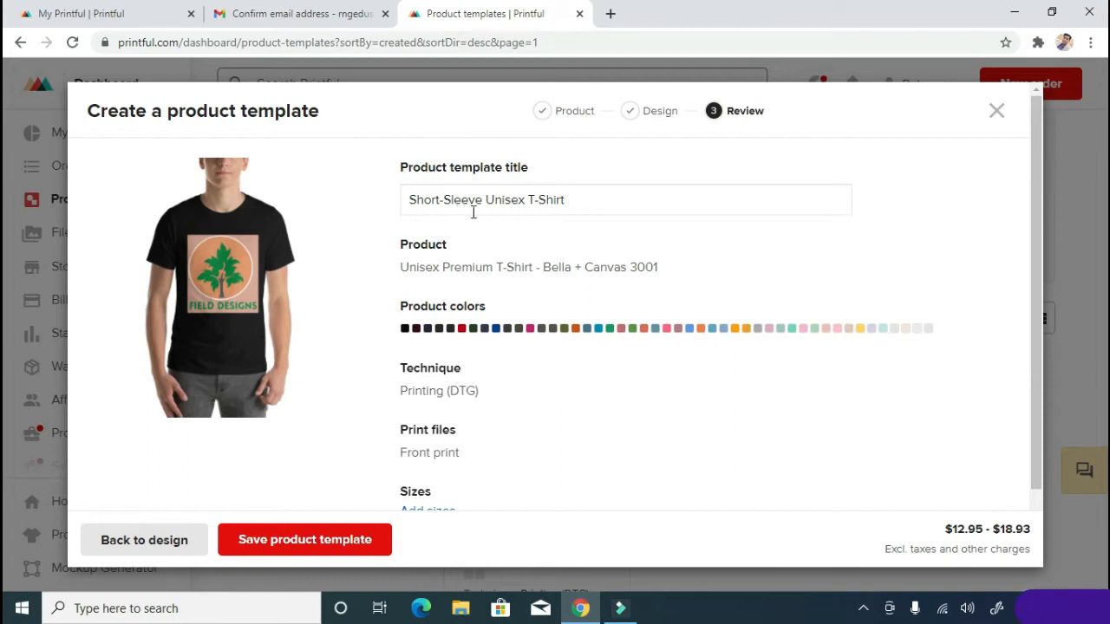
pyautogui.scroll(-2, 530, 249)
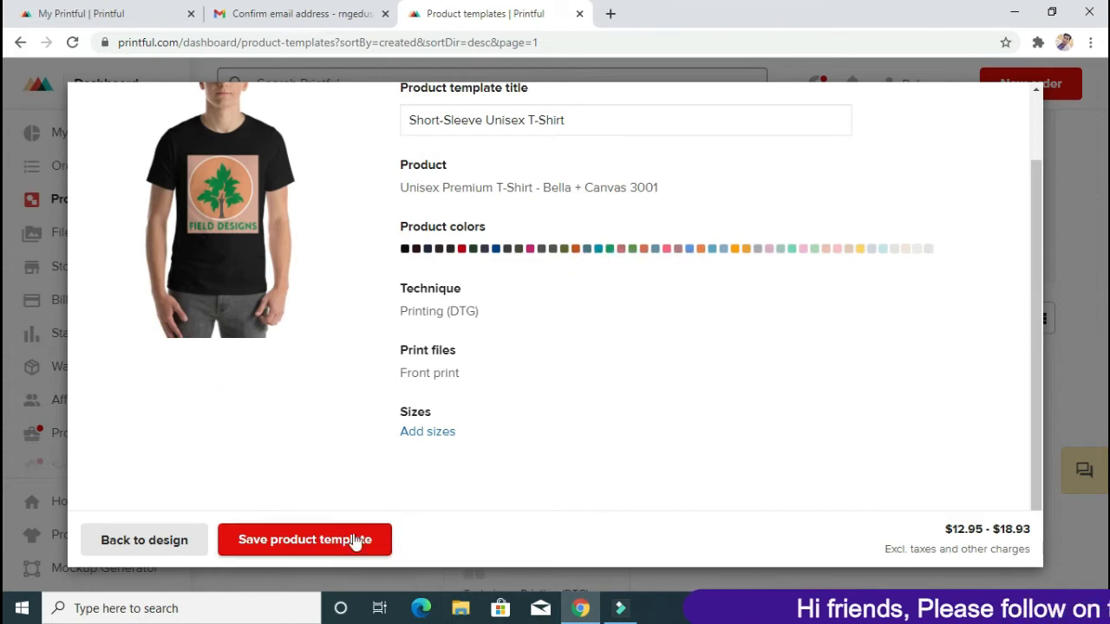
pyautogui.click(311, 541)
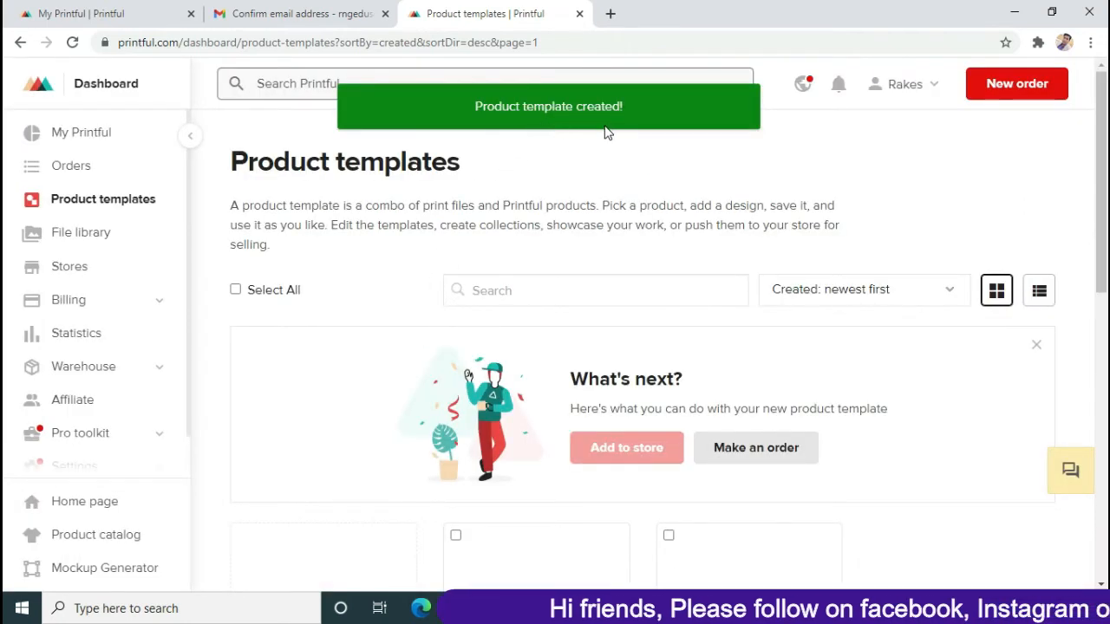
# Check the saved template in the product templates list, and go to connecting a store from the dashboard's getting-started checklist
pyautogui.scroll(-2, 599, 218)
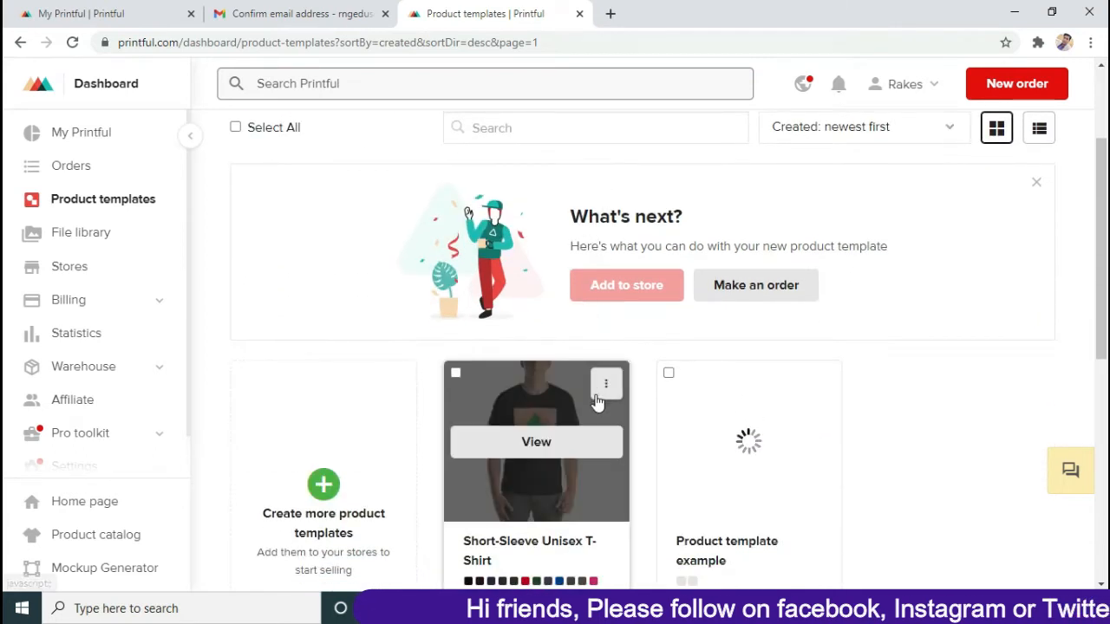
pyautogui.scroll(2, 640, 183)
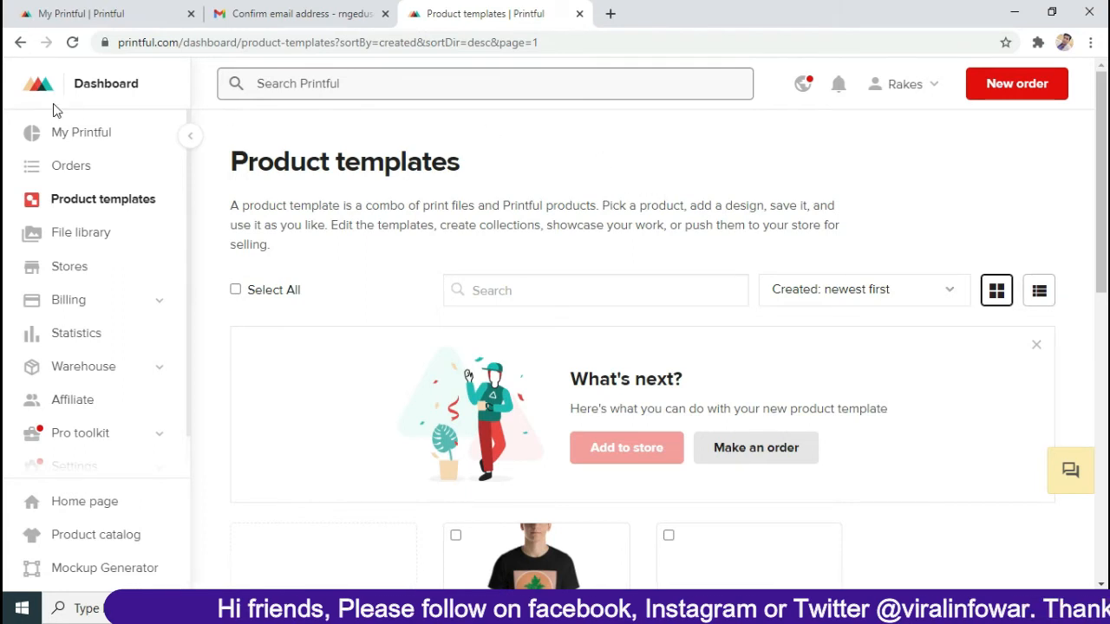
pyautogui.click(97, 91)
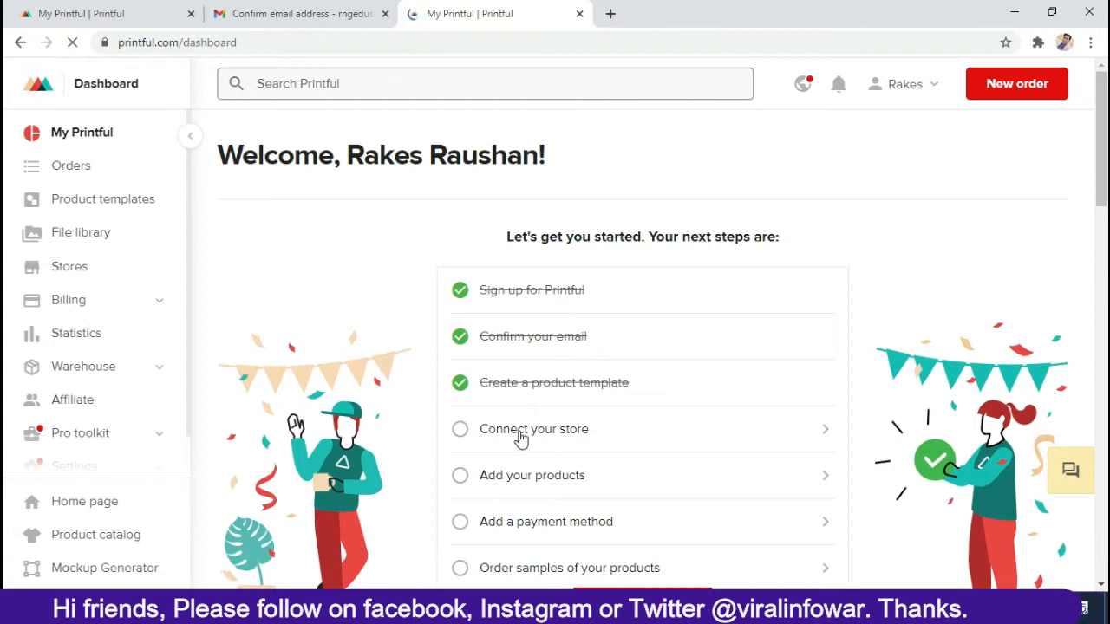
pyautogui.click(520, 438)
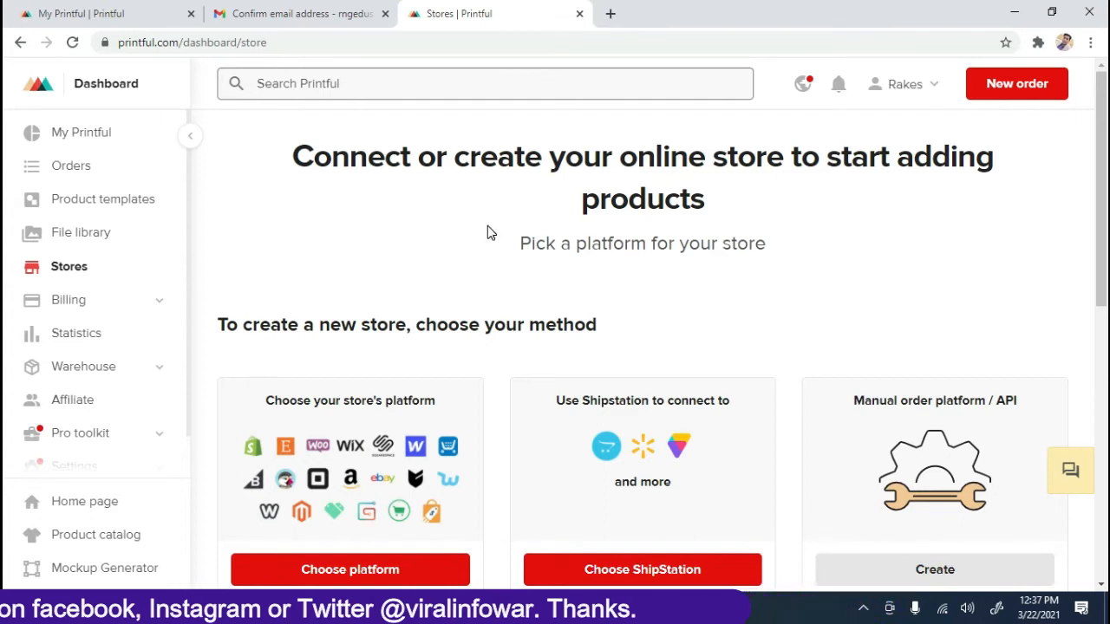
# Choose Shopify as the e-commerce platform to connect and start adding the Printful: Print on Demand app from the Shopify App Store
pyautogui.click(253, 449)
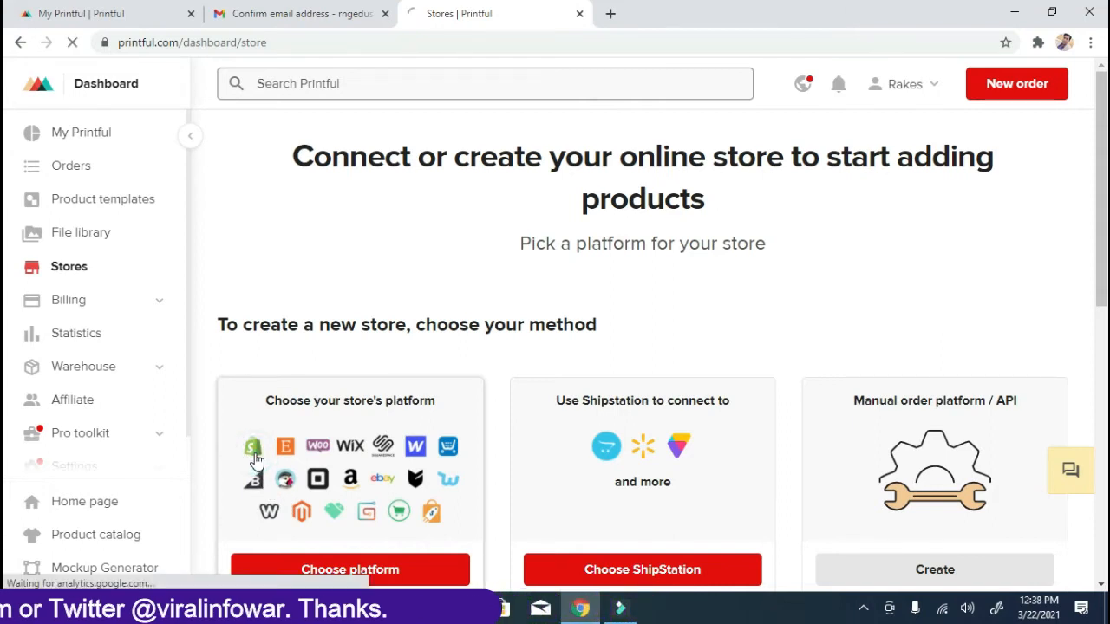
pyautogui.click(379, 570)
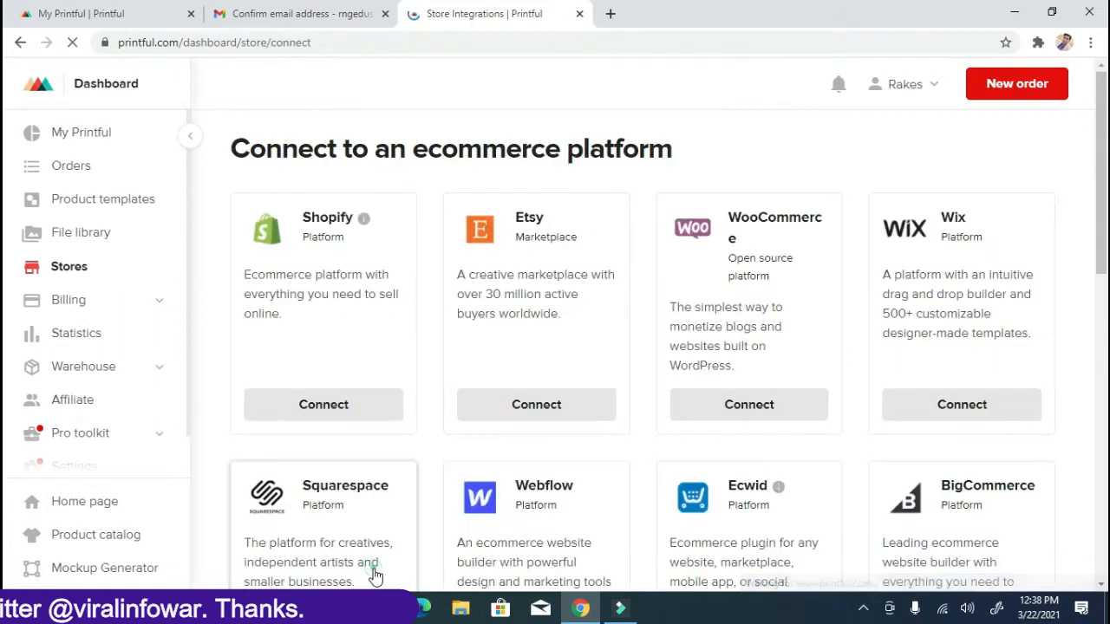
pyautogui.click(322, 409)
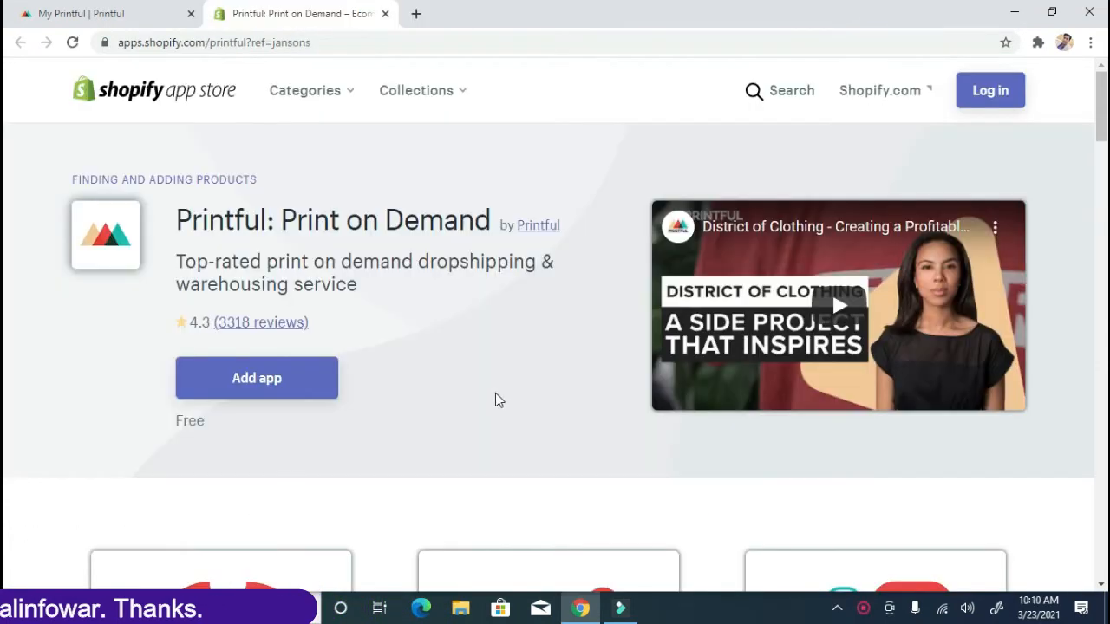
pyautogui.click(284, 392)
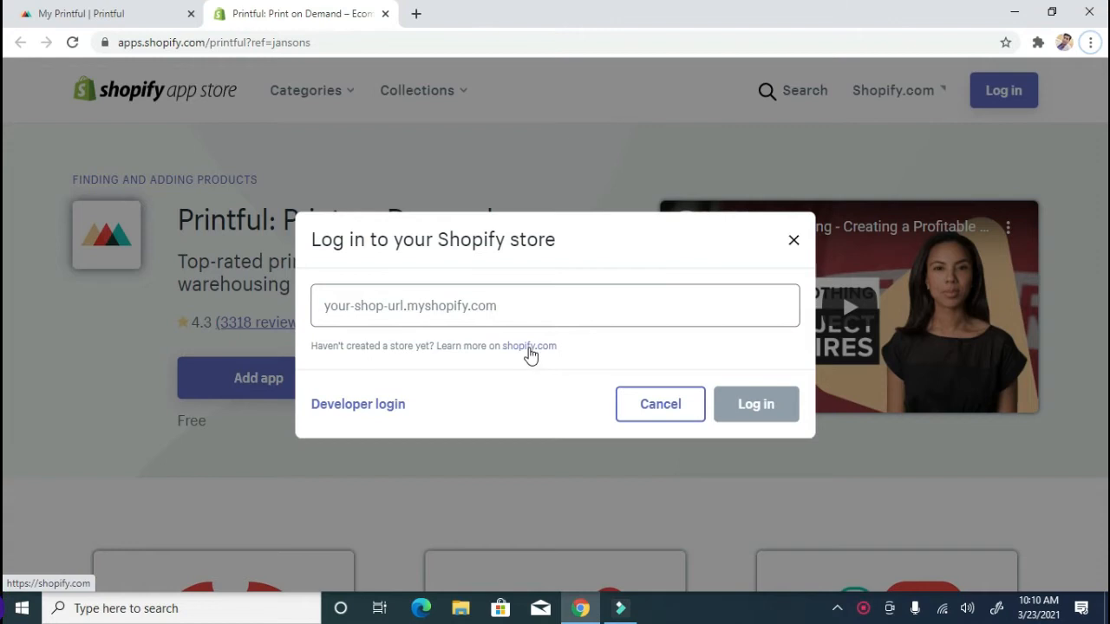
# Go to Shopify's website from the store login dialog and start a free trial with the account's email address
pyautogui.click(530, 347)
pyautogui.click(263, 365)
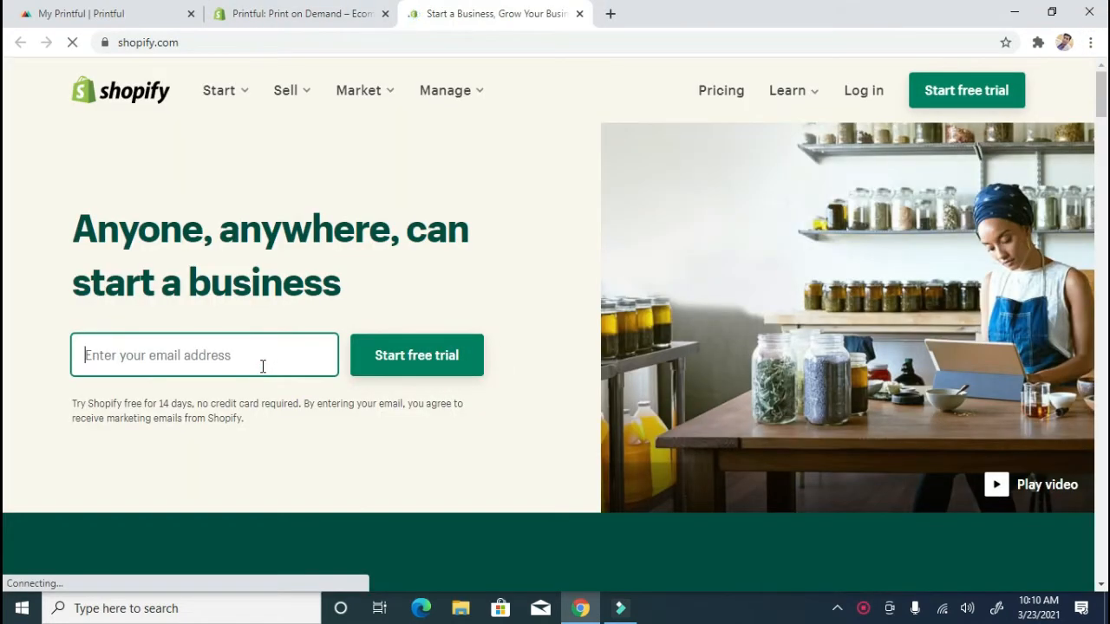
pyautogui.hotkey('ctrl', 'v')
pyautogui.click(392, 371)
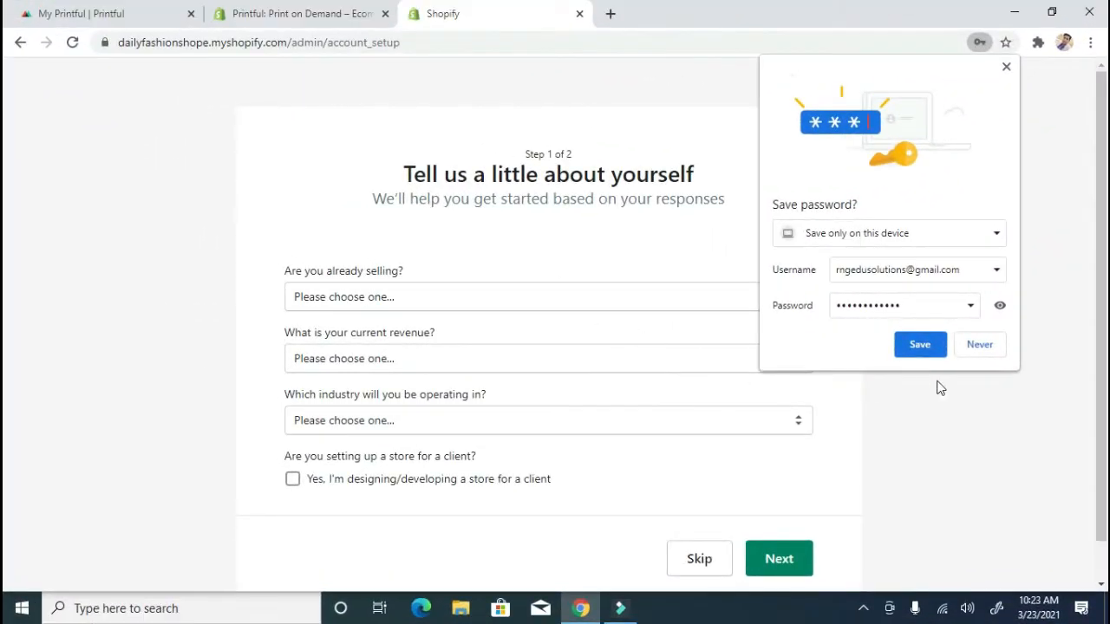
# Decline saving the password, and answer the selling questions with "I'm not selling products yet" and "No, I'm just playing around with Shopify"
pyautogui.click(978, 346)
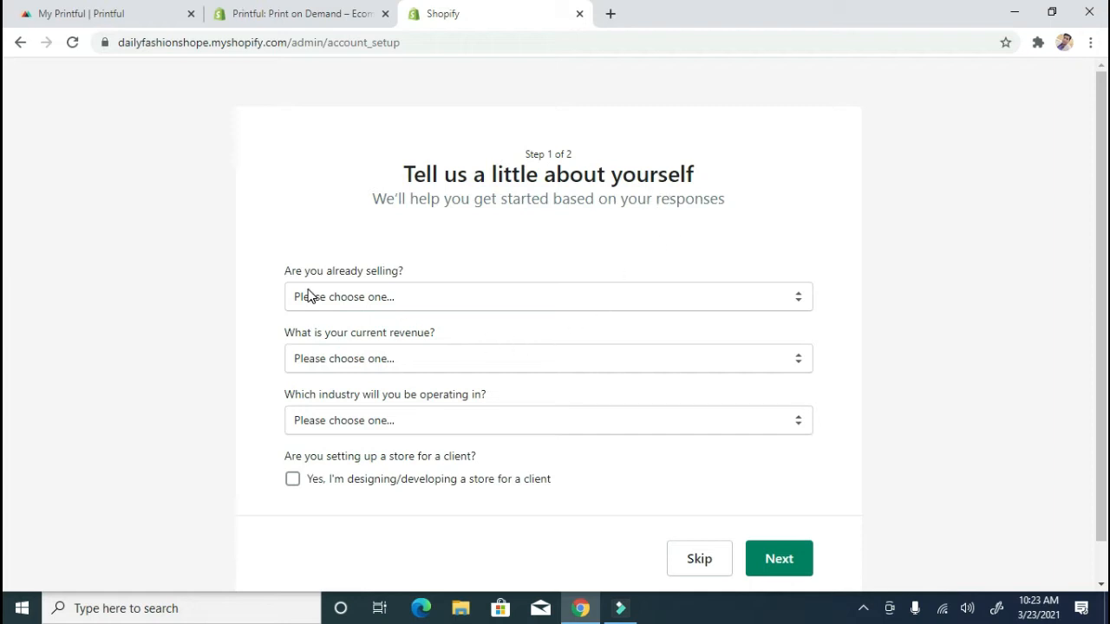
pyautogui.click(547, 300)
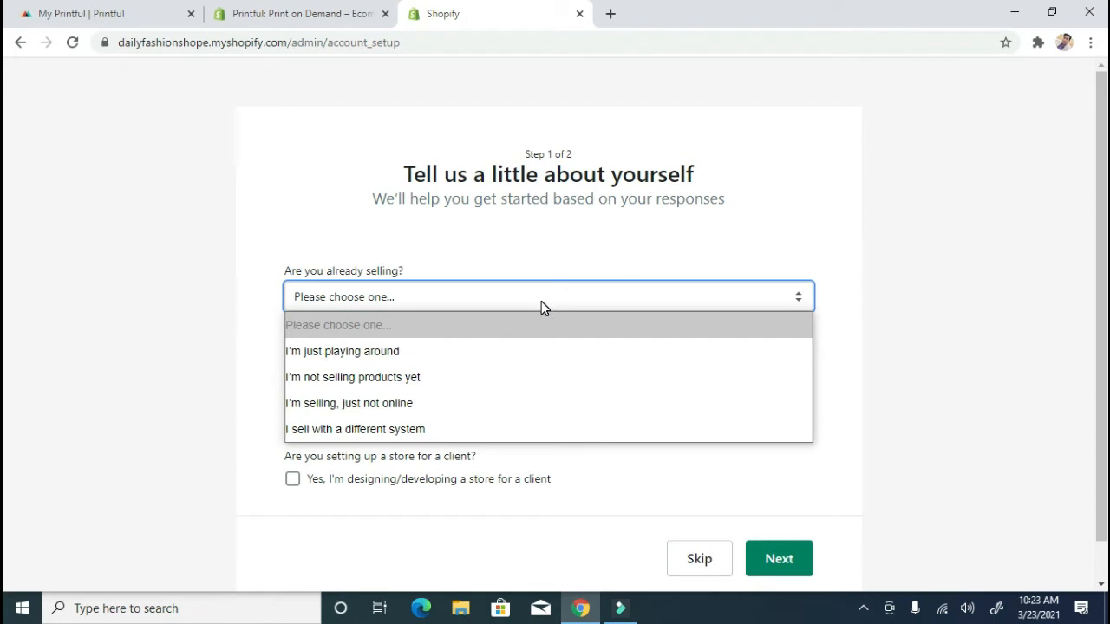
pyautogui.click(495, 379)
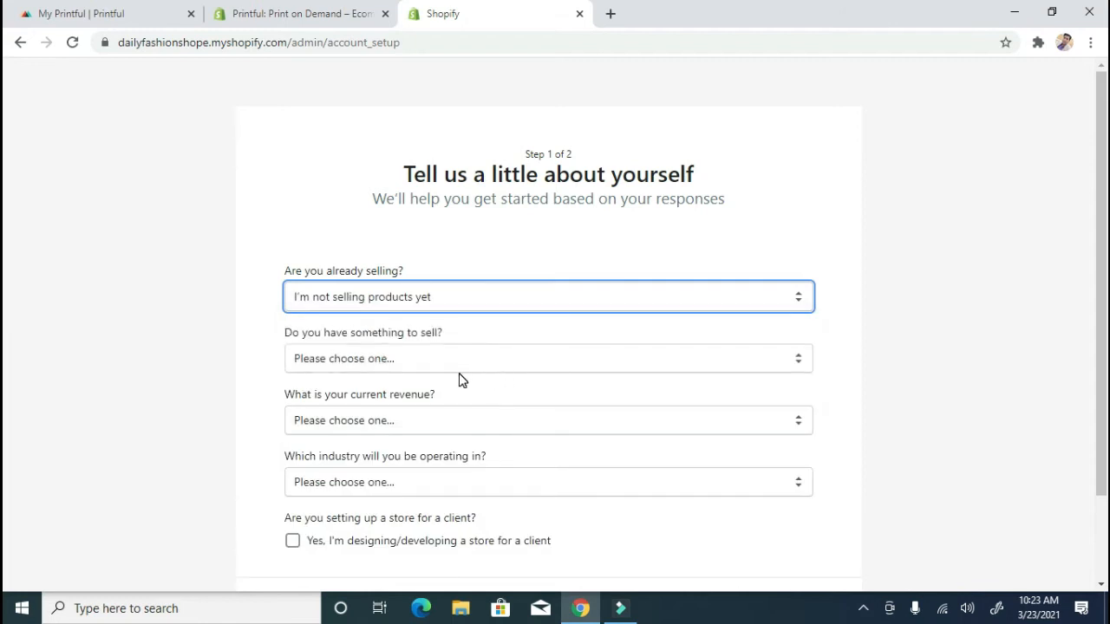
pyautogui.click(474, 360)
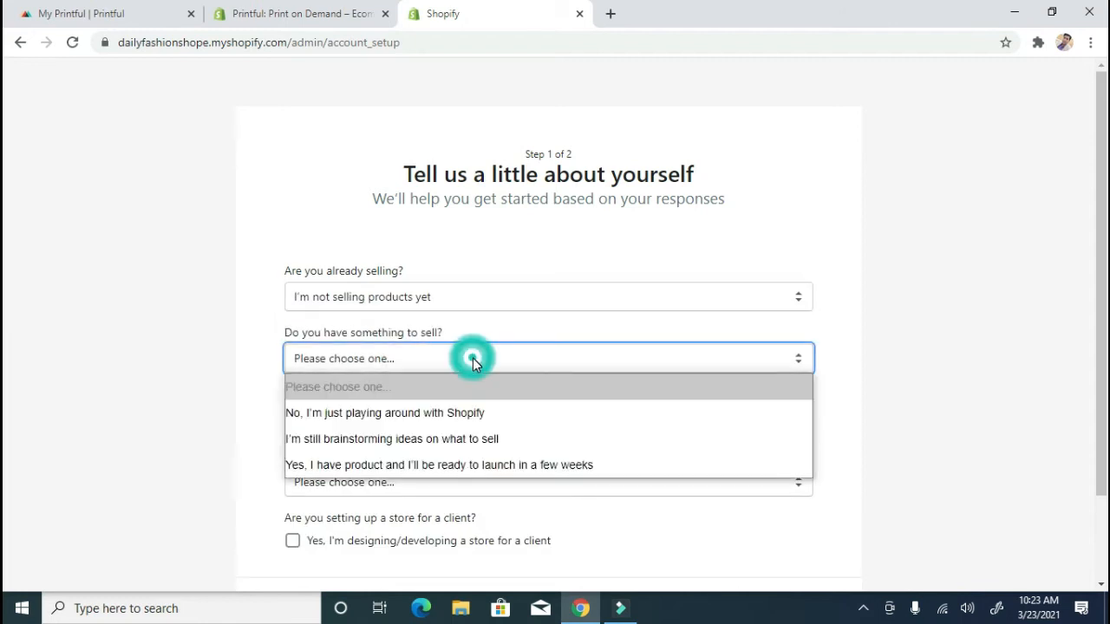
pyautogui.click(469, 412)
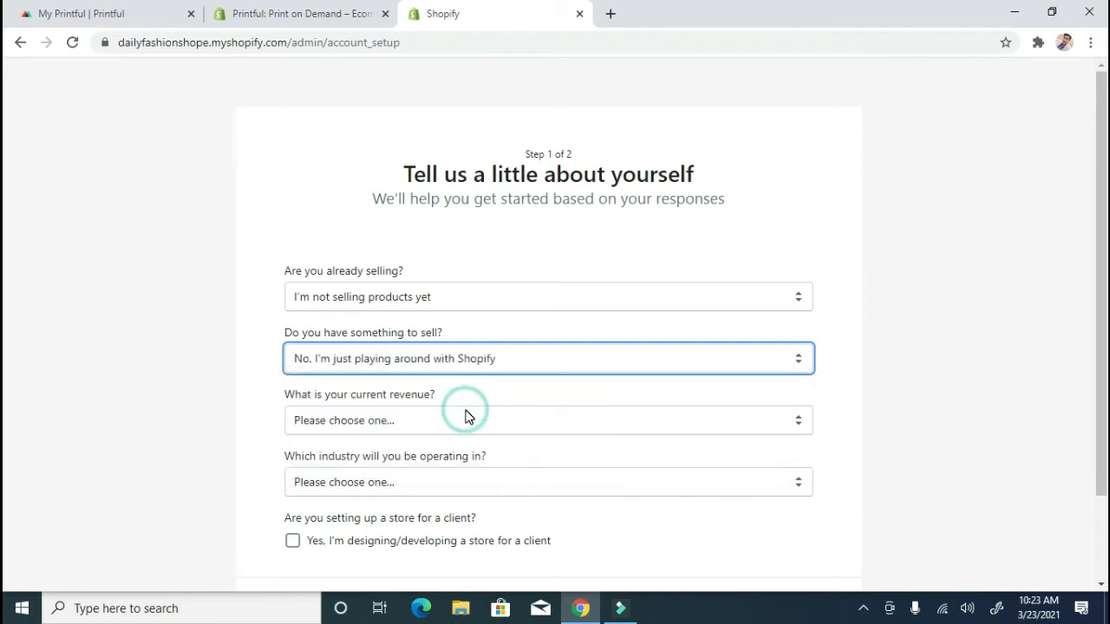
# Set current revenue to "₹0 INR (I'm just getting started)" and the industry to Clothing, and continue to the address form
pyautogui.click(444, 420)
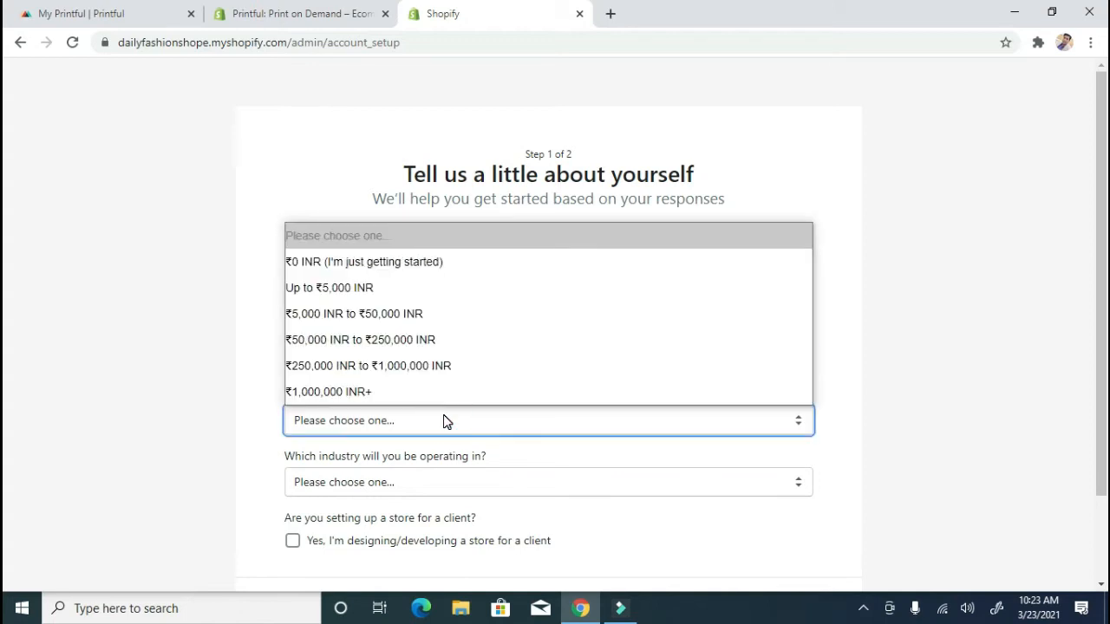
pyautogui.click(447, 262)
pyautogui.scroll(-1, 318, 378)
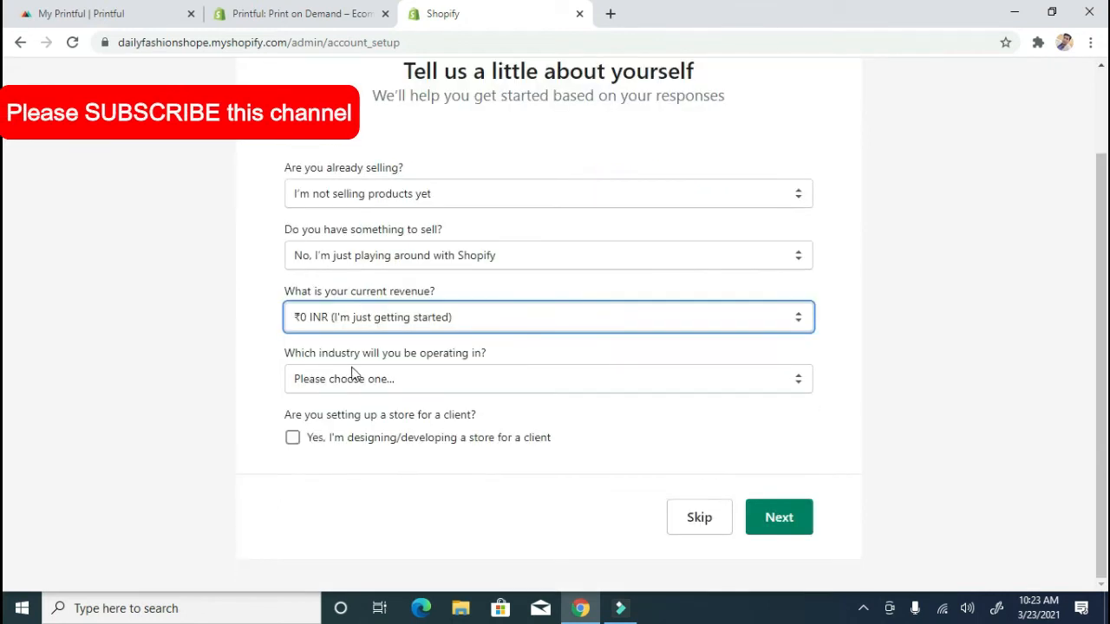
pyautogui.click(512, 386)
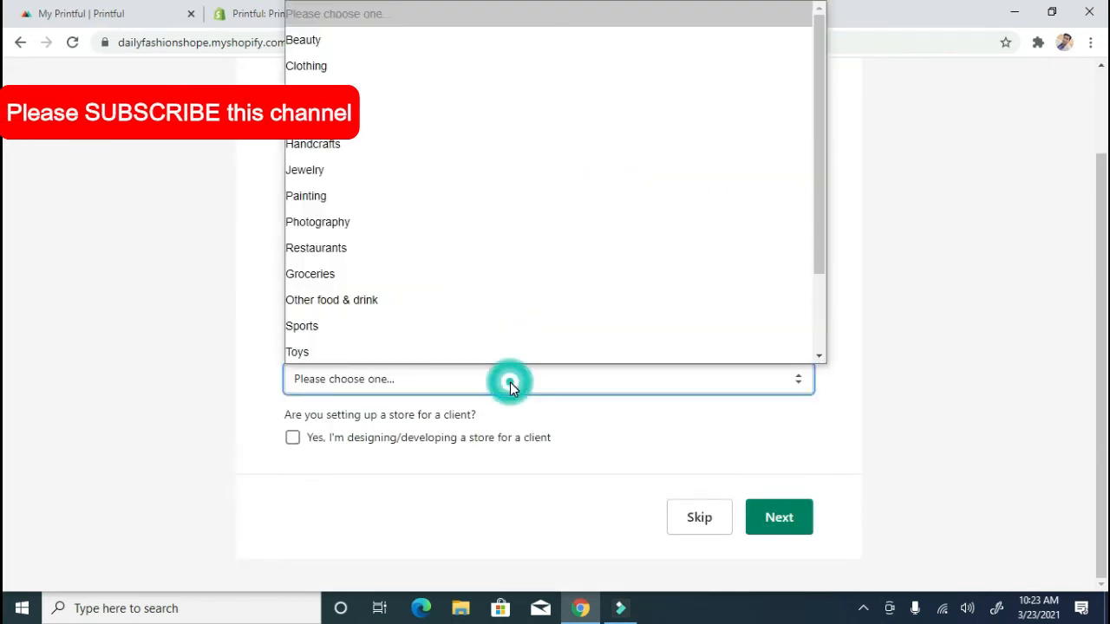
pyautogui.click(404, 71)
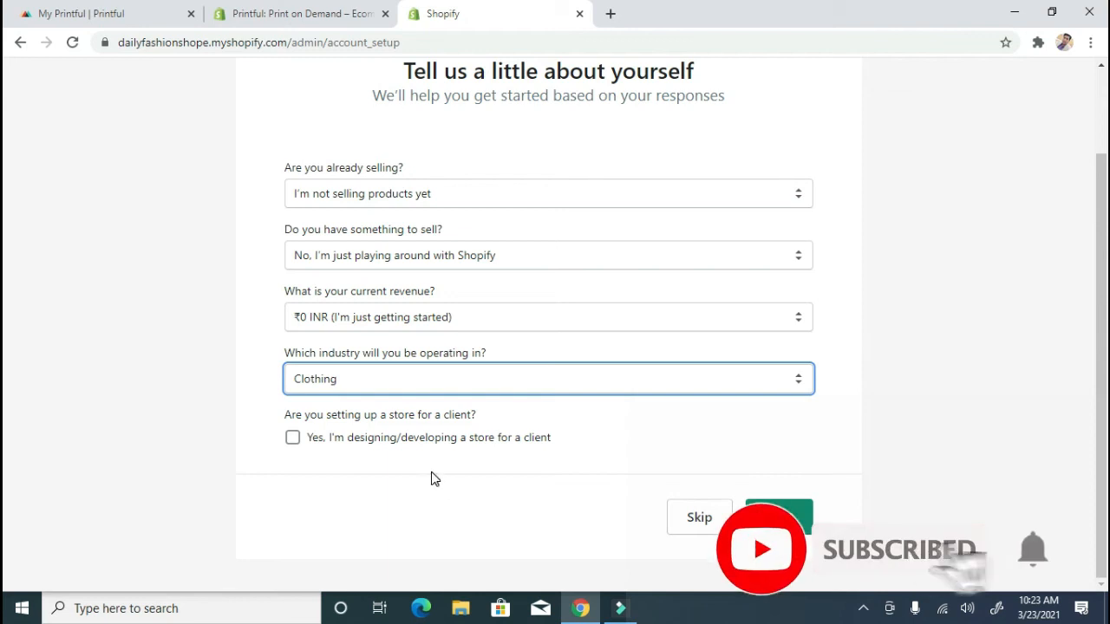
pyautogui.click(779, 517)
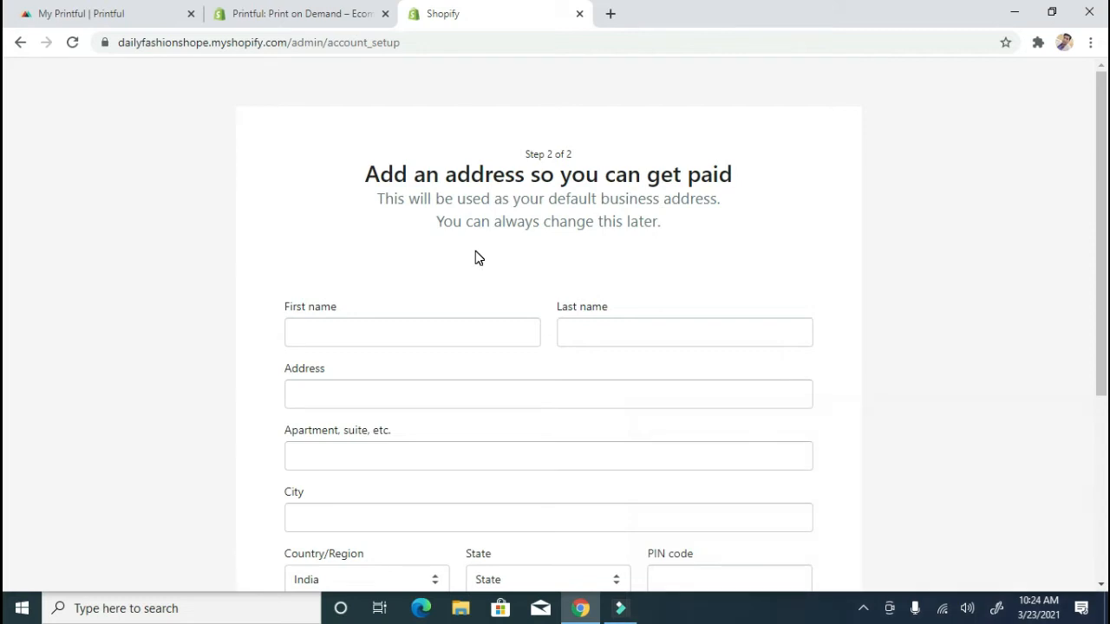
# Fill in the default business address with the owner's name, postal address and phone number, and enter the store
pyautogui.scroll(-1, 475, 258)
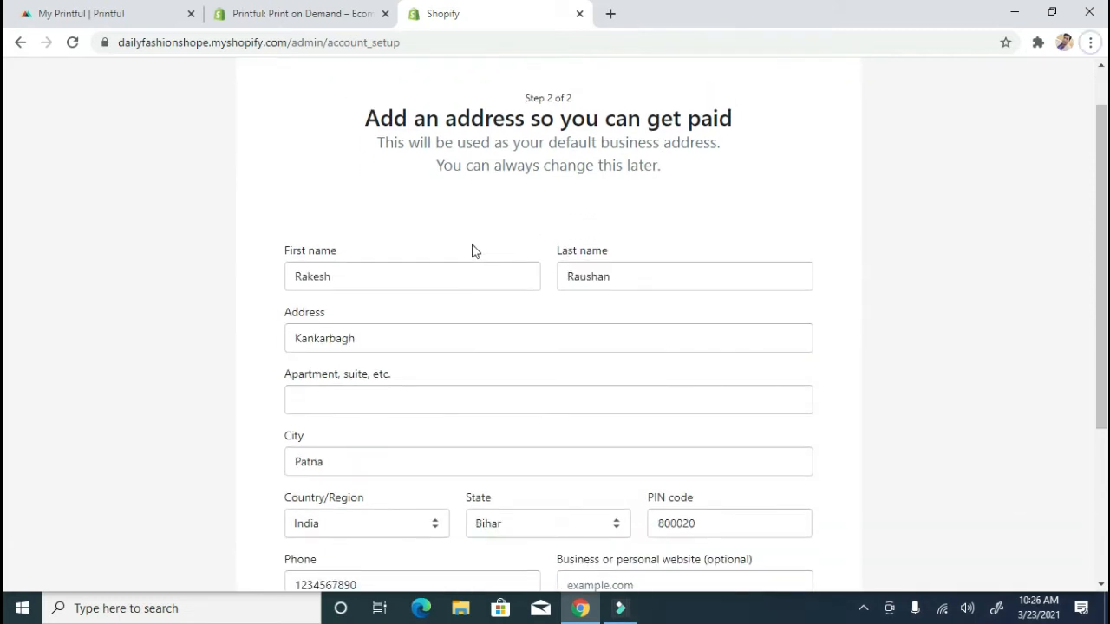
pyautogui.scroll(-2, 476, 250)
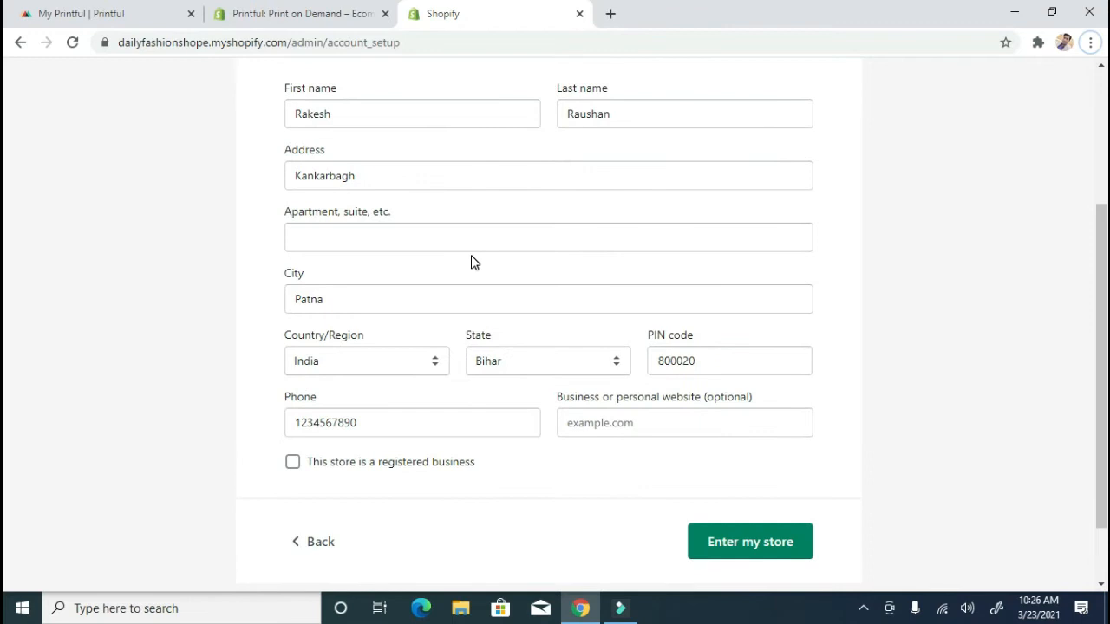
pyautogui.scroll(1, 475, 263)
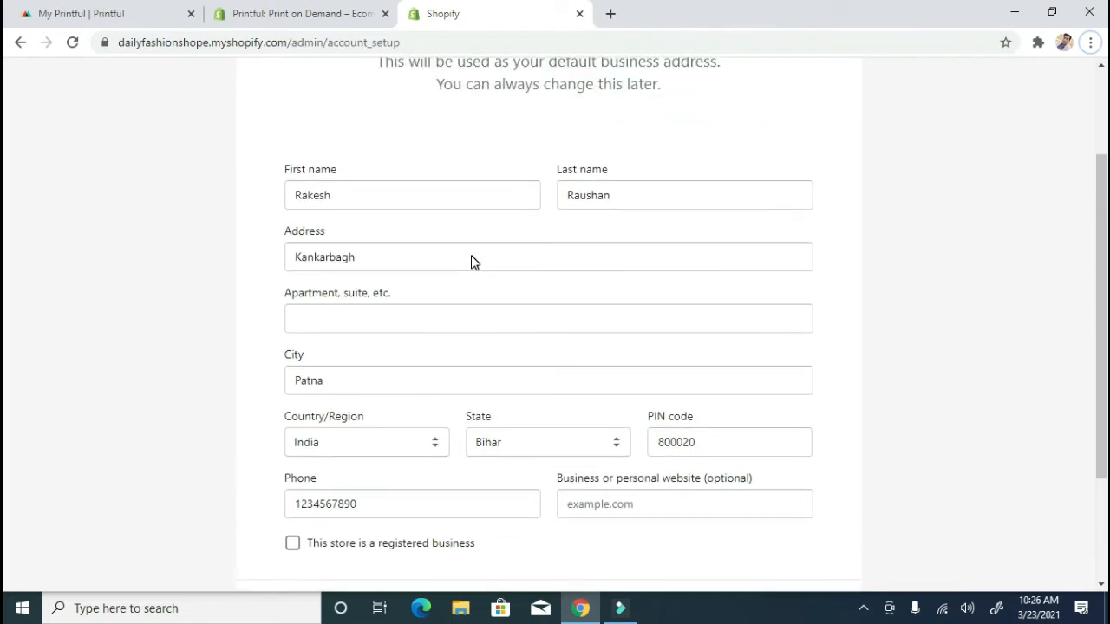
pyautogui.scroll(-1, 473, 260)
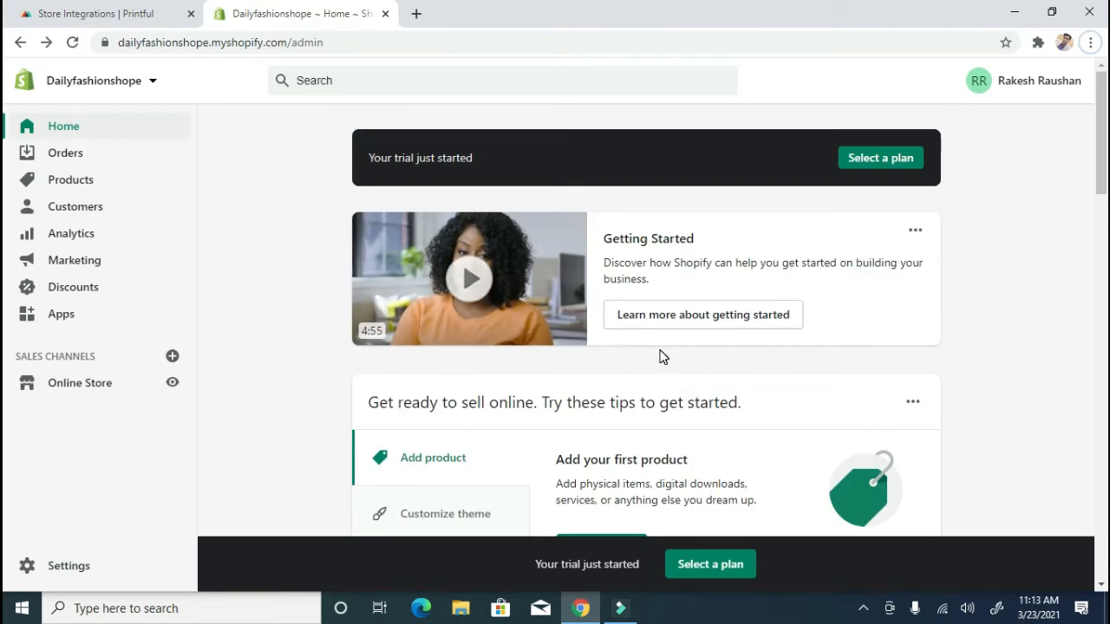
# Look over the new Shopify store's home page and return to Printful's platform list to connect Shopify
pyautogui.scroll(-1, 661, 357)
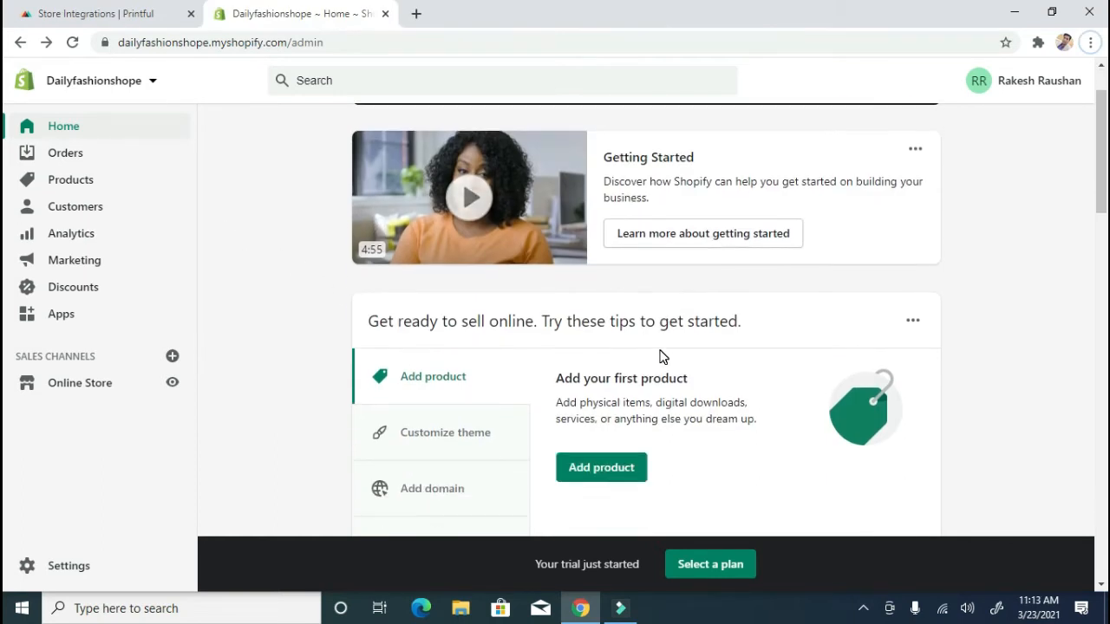
pyautogui.scroll(1, 659, 356)
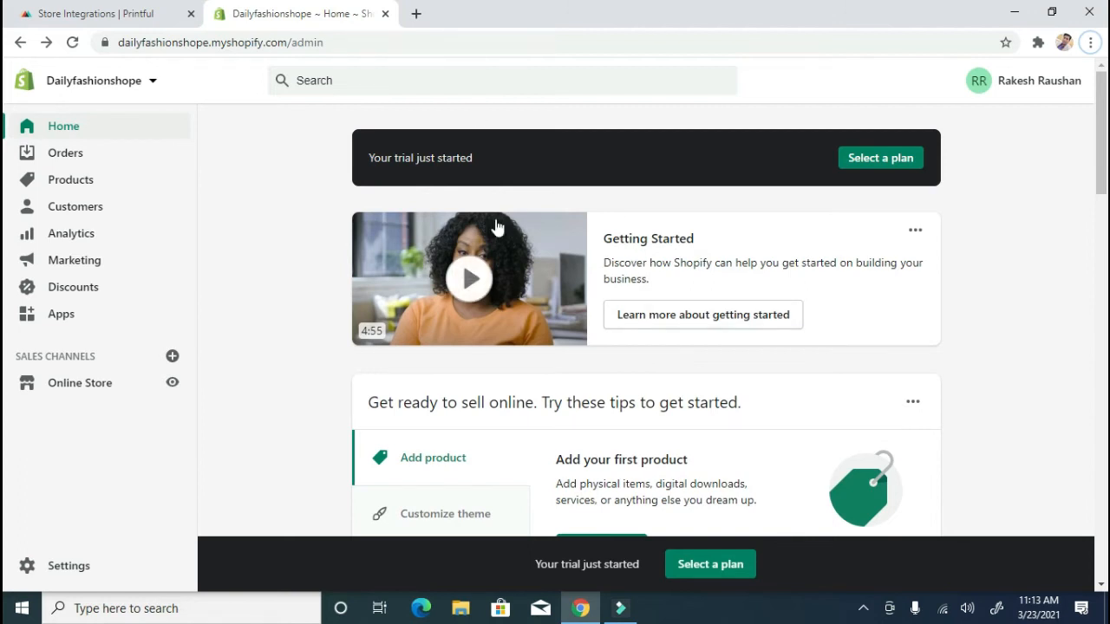
pyautogui.click(99, 14)
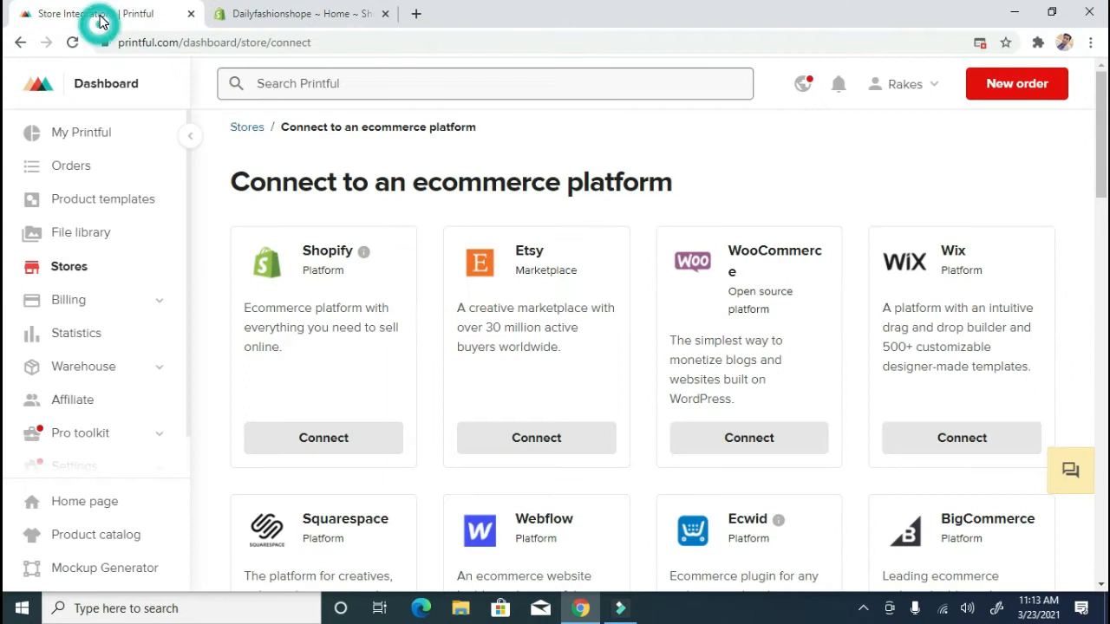
pyautogui.click(330, 448)
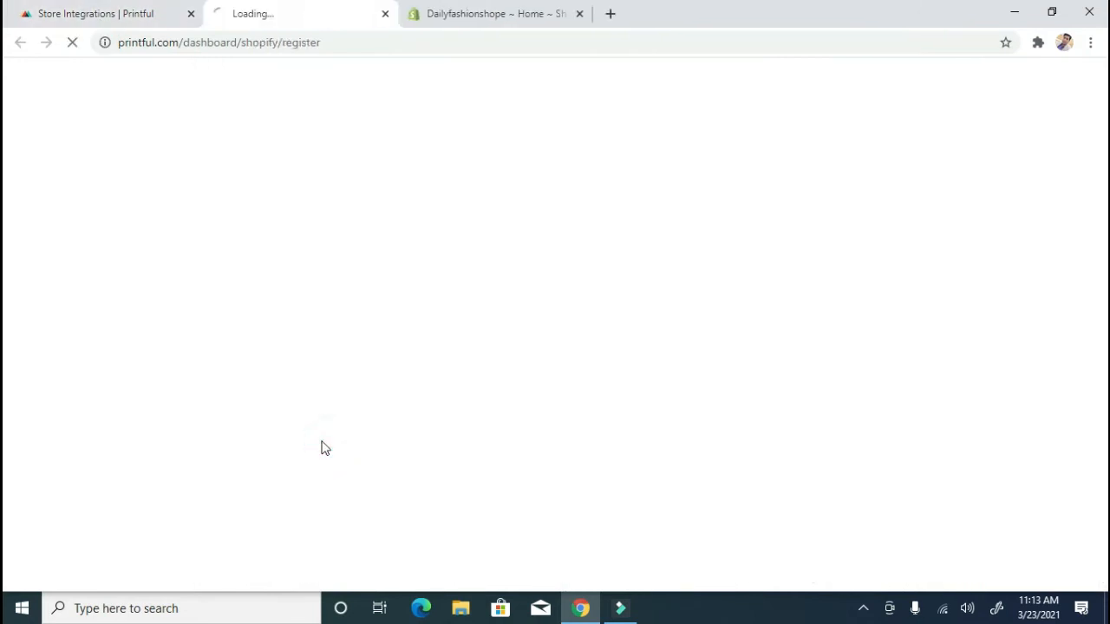
# Log in to the Dailyfashionshope store from the Shopify App Store with the account email and password
pyautogui.click(995, 97)
pyautogui.click(427, 307)
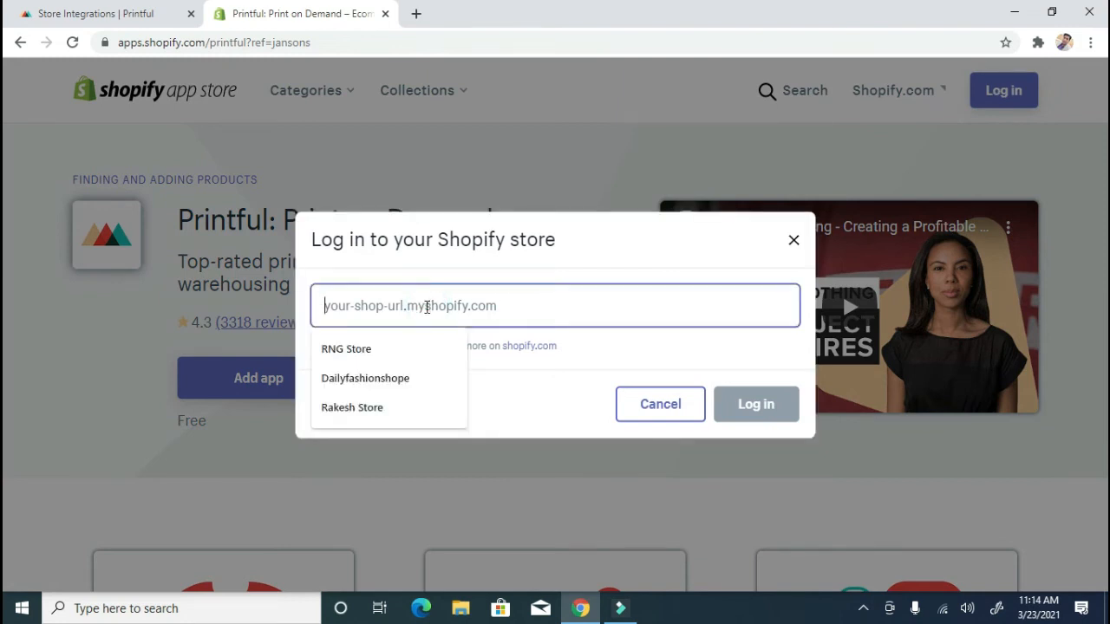
pyautogui.click(403, 381)
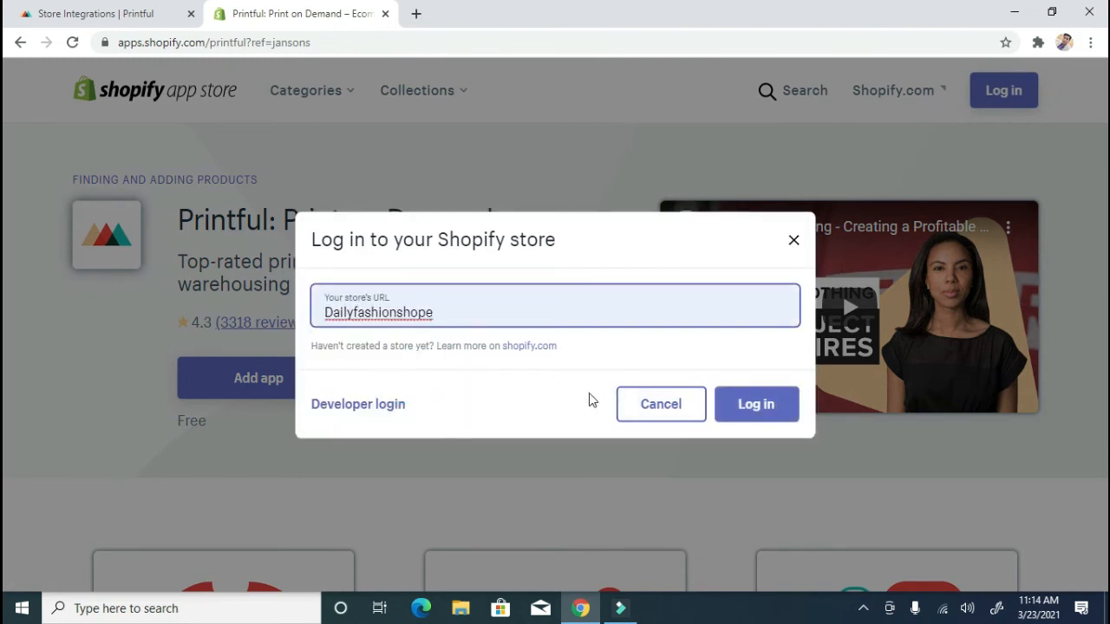
pyautogui.click(763, 408)
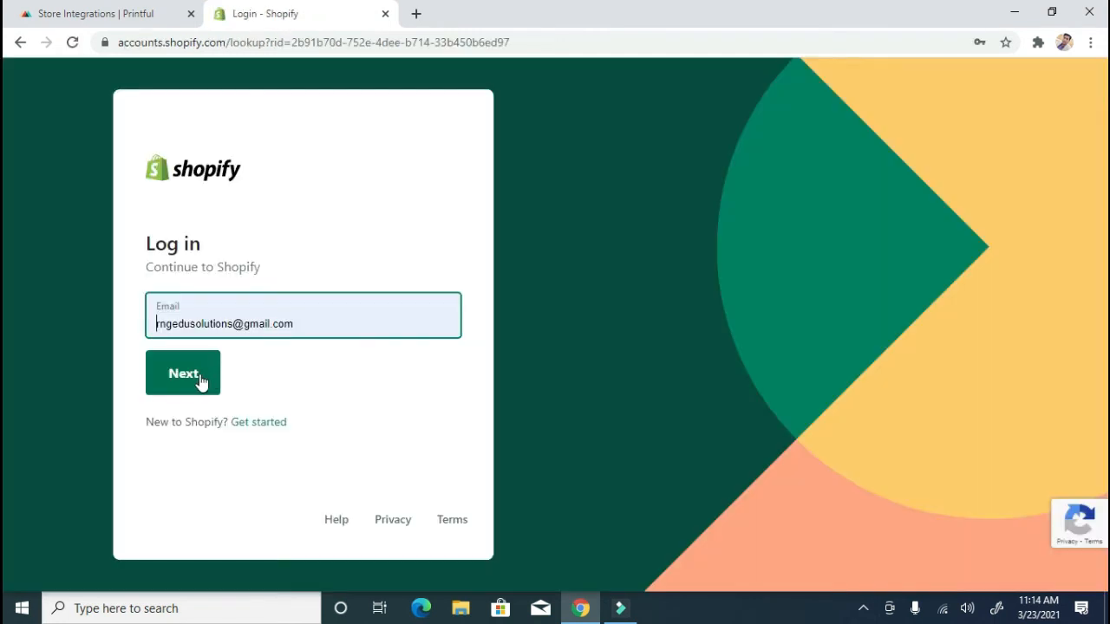
pyautogui.click(200, 384)
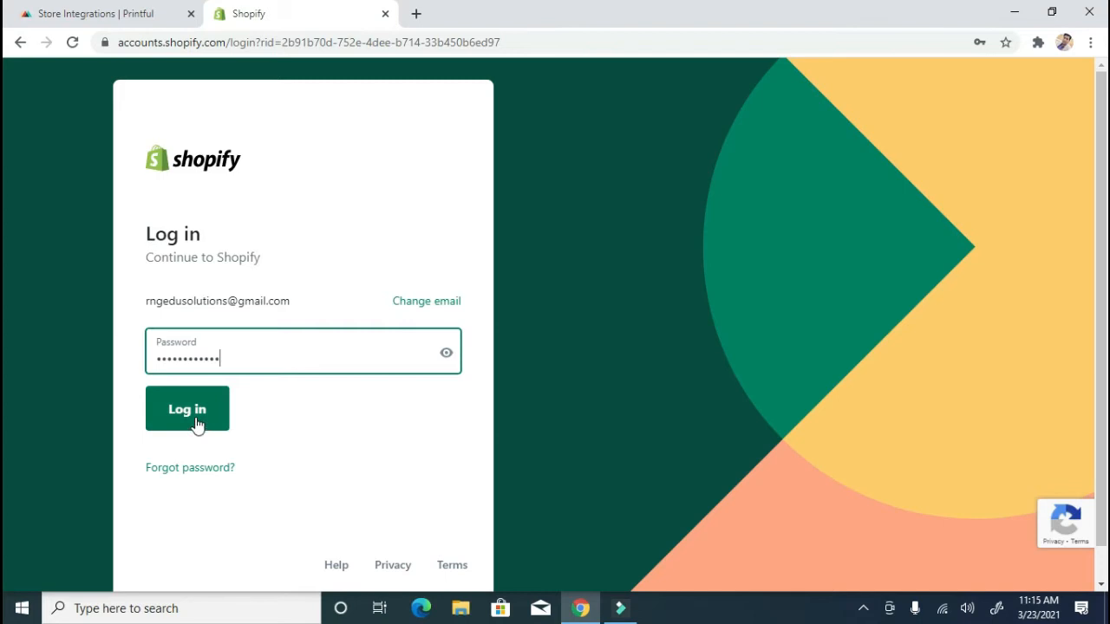
pyautogui.click(199, 424)
# Continue with the store owner's account and install the Printful: Print-on-Demand app in the Dailyfashionshope store
pyautogui.click(269, 380)
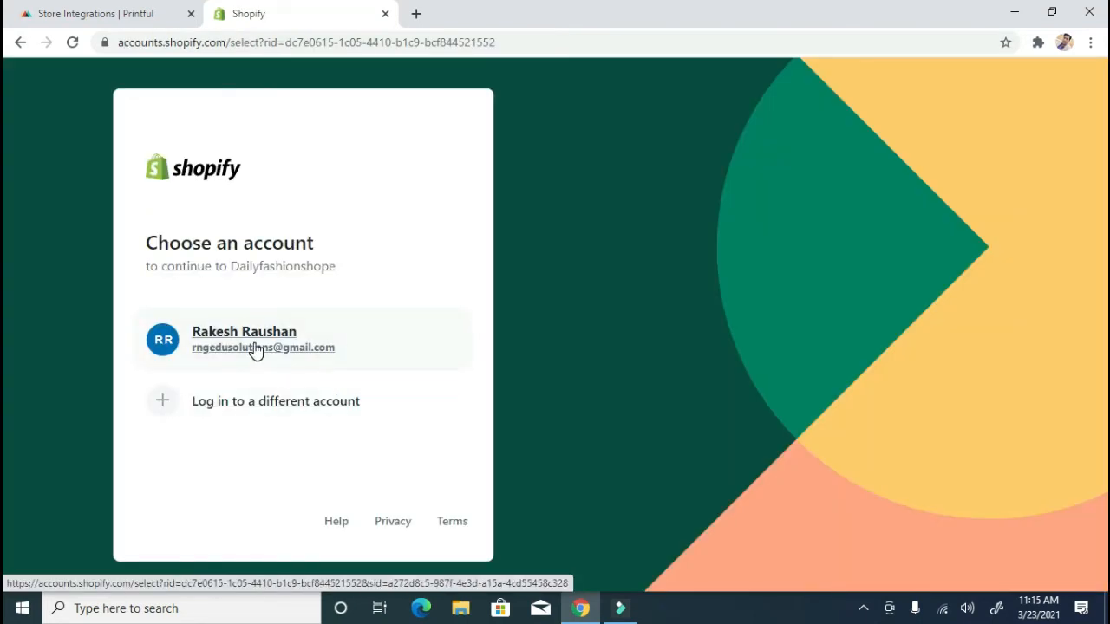
pyautogui.click(256, 347)
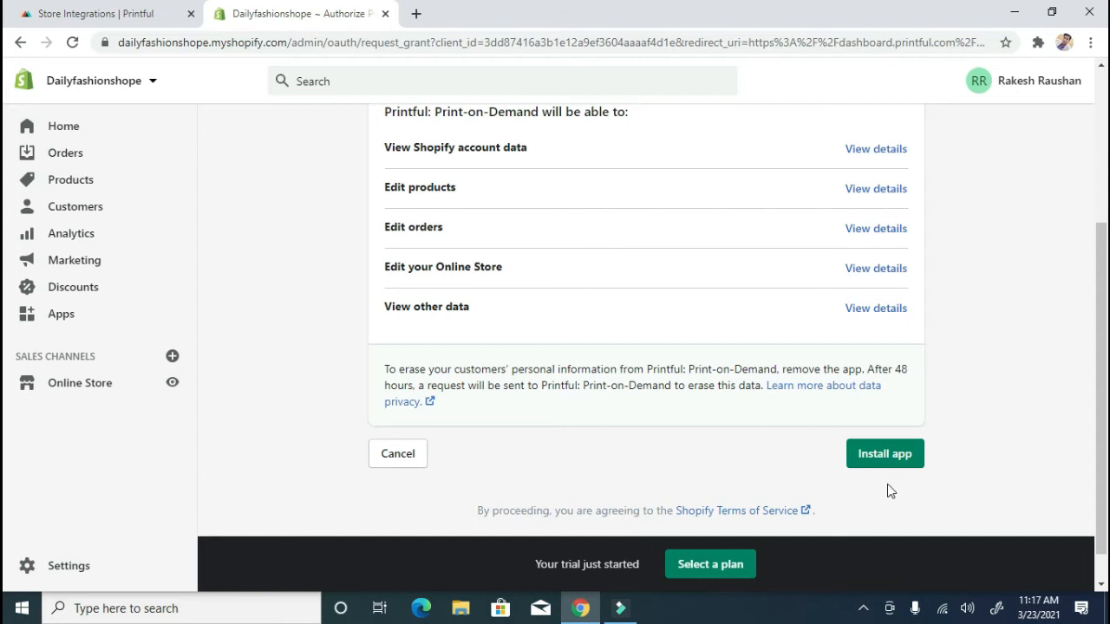
pyautogui.click(888, 461)
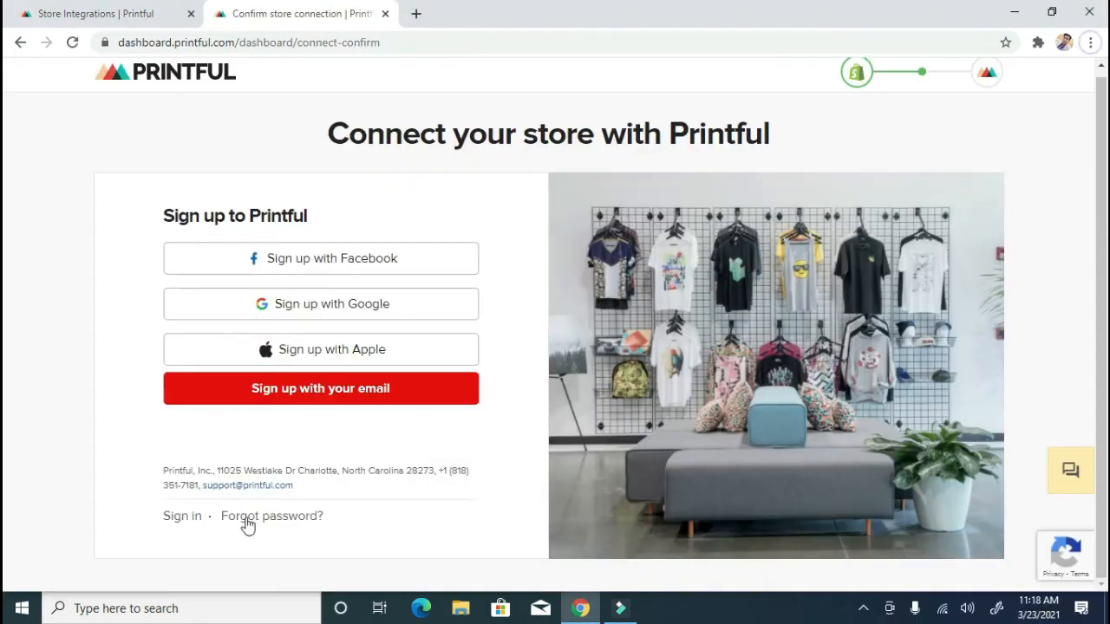
# Sign in to Printful with the account email and password, and confirm connecting the Shopify store to that account
pyautogui.click(180, 519)
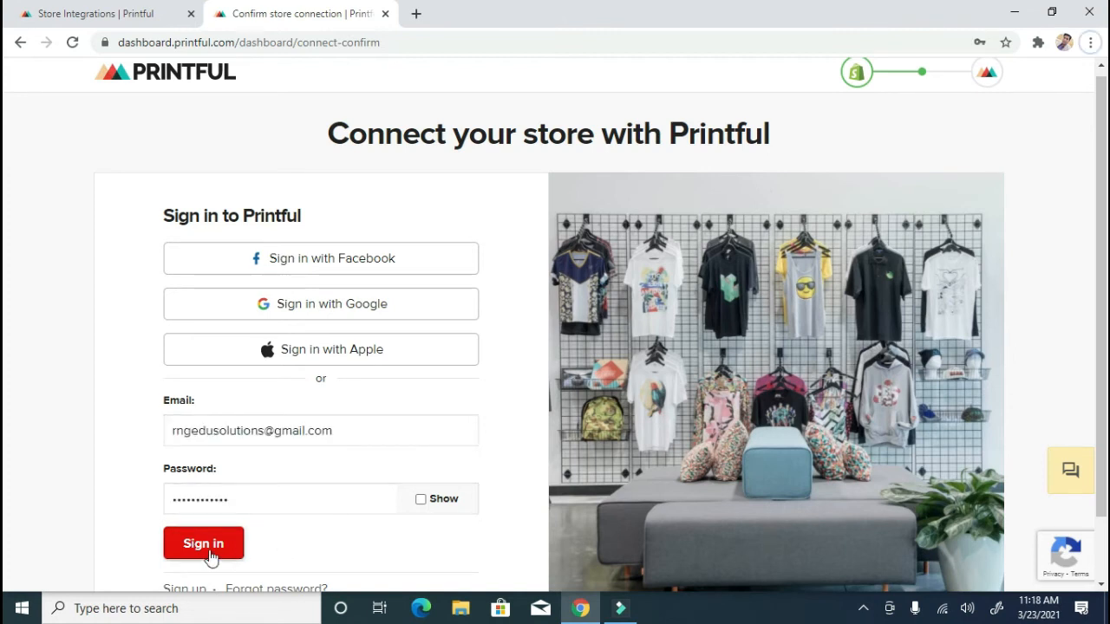
pyautogui.click(206, 553)
pyautogui.click(975, 348)
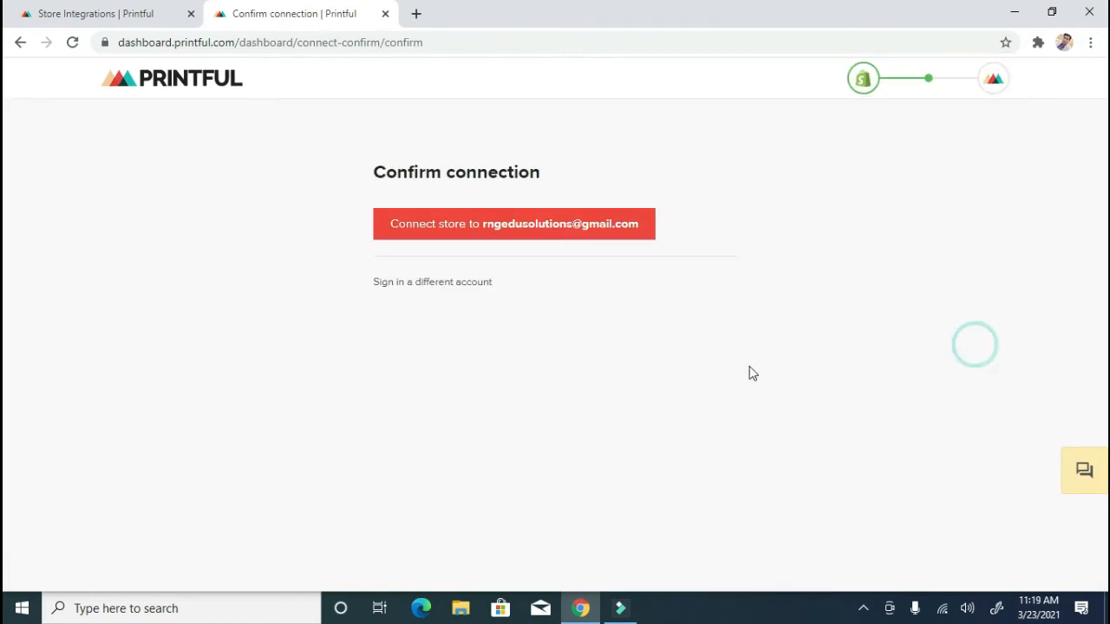
pyautogui.click(486, 230)
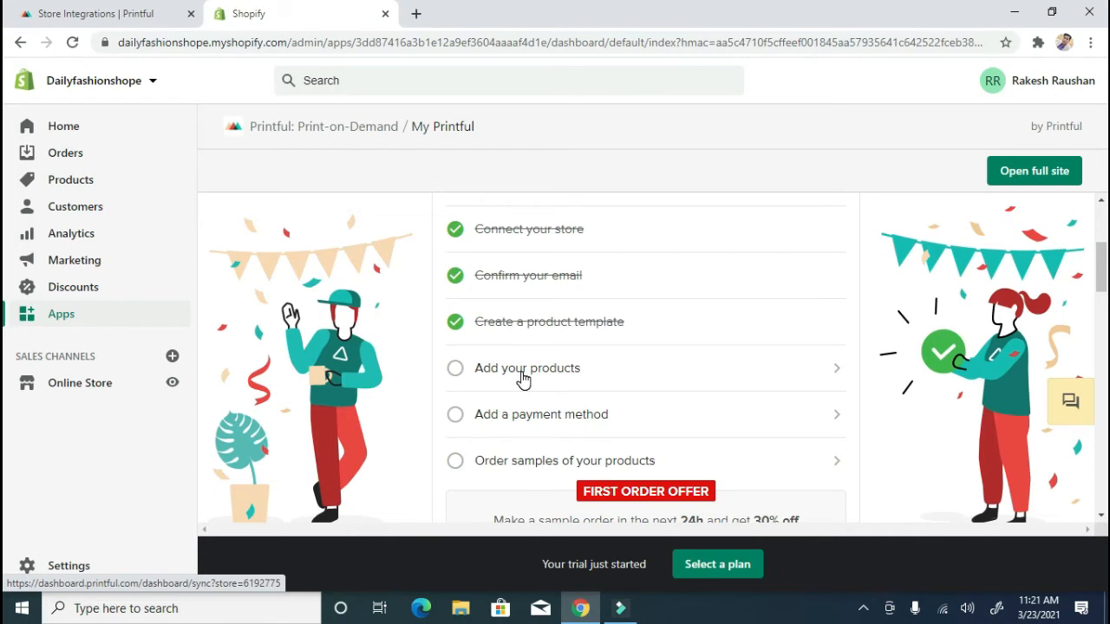
# Start adding a product to the store from the setup checklist and look through the product categories
pyautogui.click(523, 369)
pyautogui.scroll(-2, 543, 371)
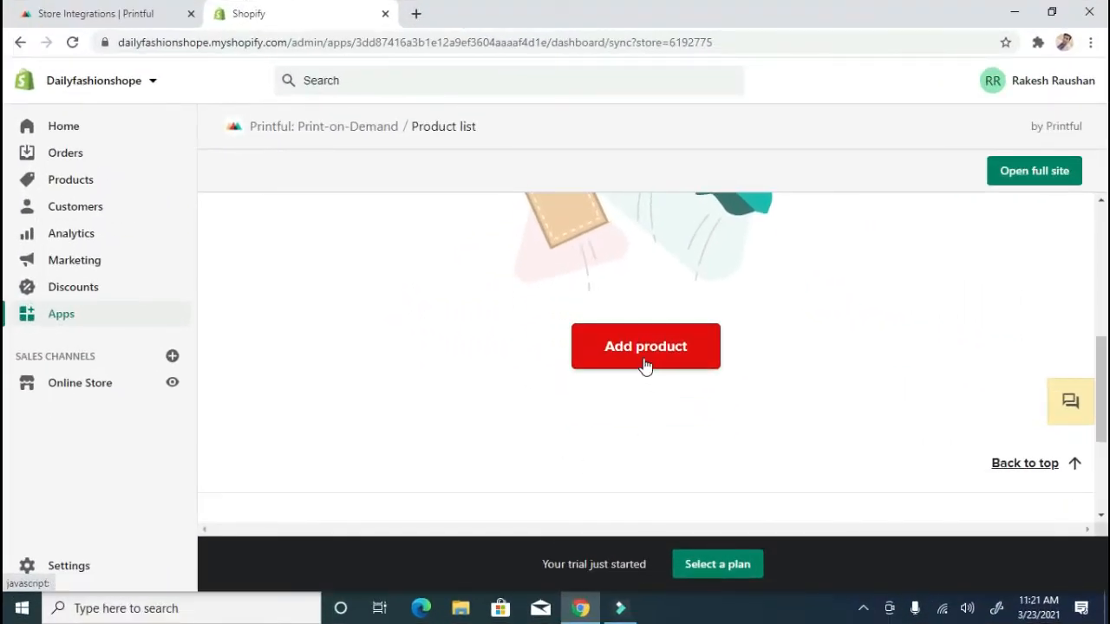
pyautogui.click(645, 355)
pyautogui.scroll(-3, 624, 368)
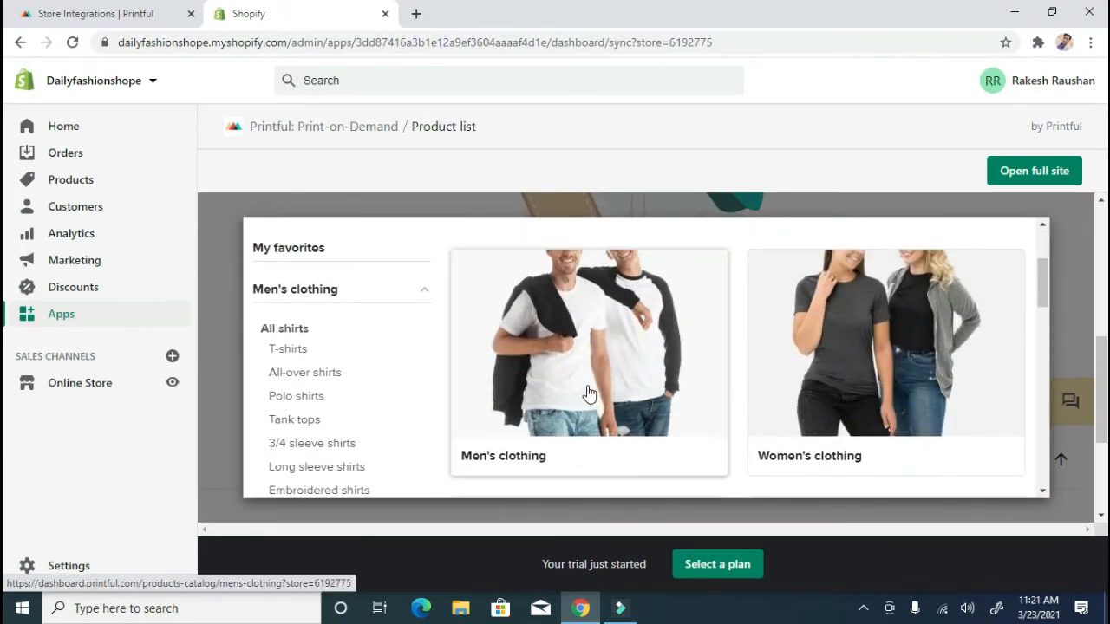
pyautogui.scroll(-6, 633, 357)
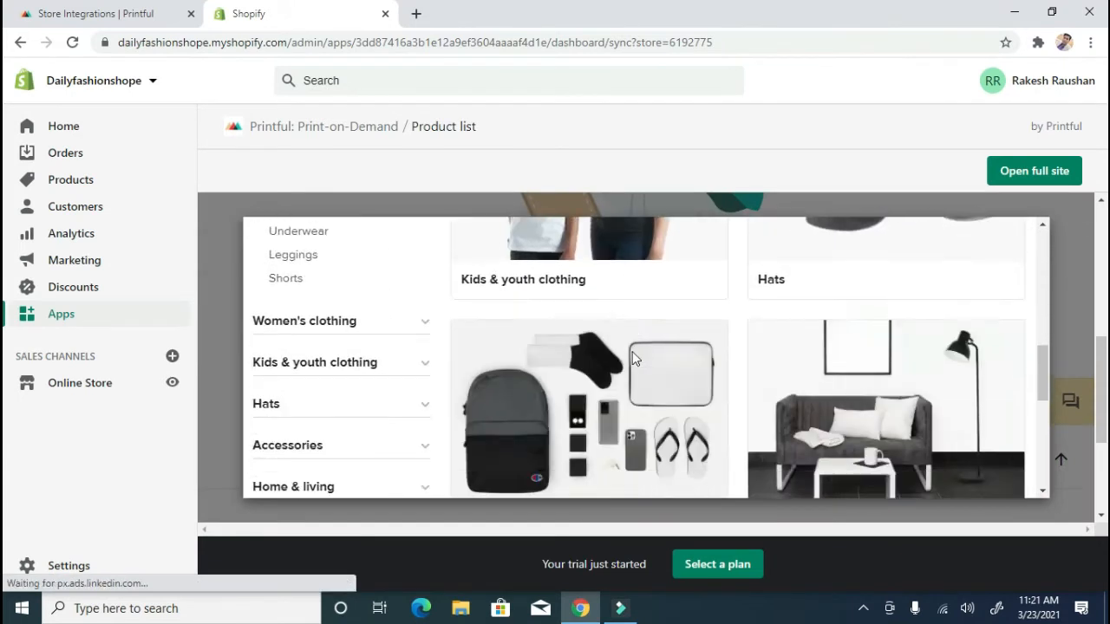
pyautogui.scroll(-2, 633, 357)
pyautogui.scroll(10, 633, 357)
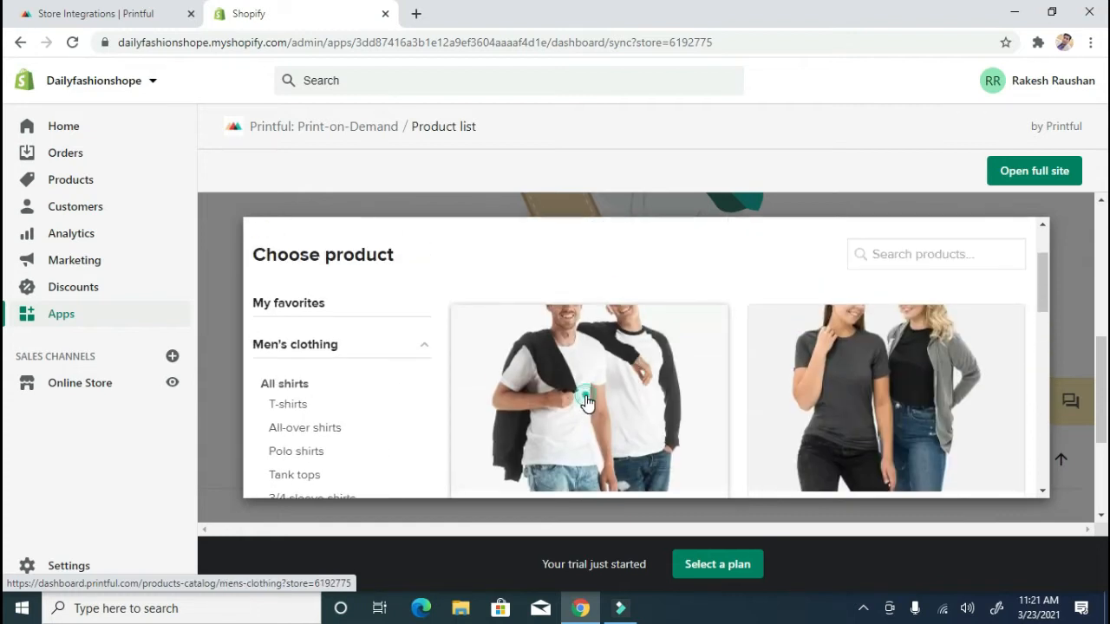
# Choose the Unisex Premium T-Shirt | Bella + Canvas 3001 from the men's clothing category
pyautogui.click(586, 401)
pyautogui.click(609, 412)
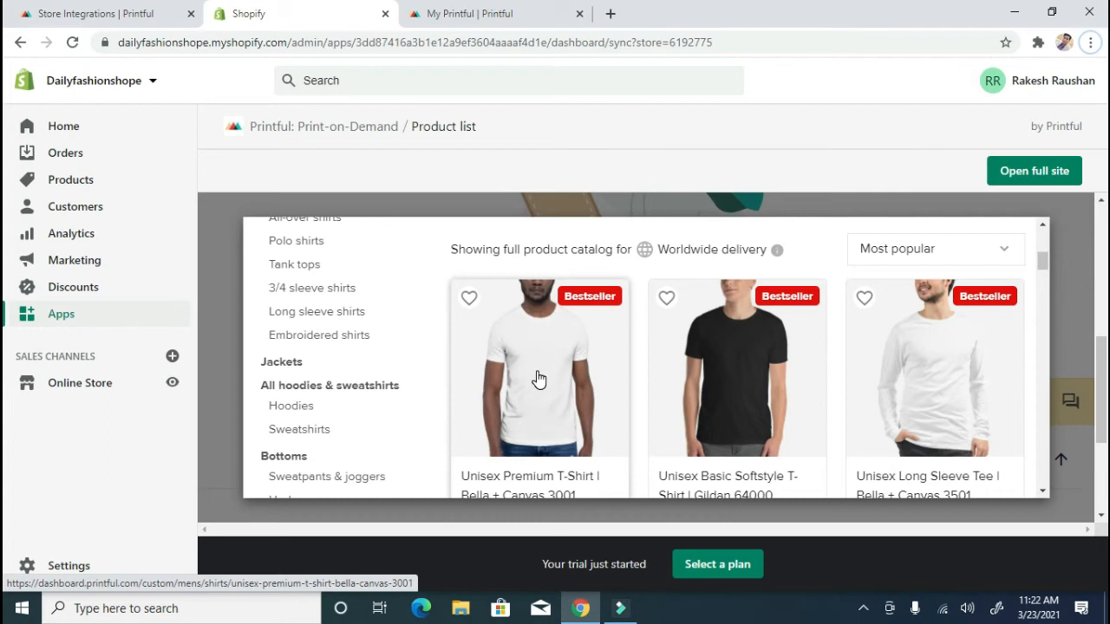
pyautogui.click(538, 378)
# Examine the T-shirt's technique, color and size options and the ways to add a design
pyautogui.scroll(-1, 537, 342)
pyautogui.scroll(-1, 537, 341)
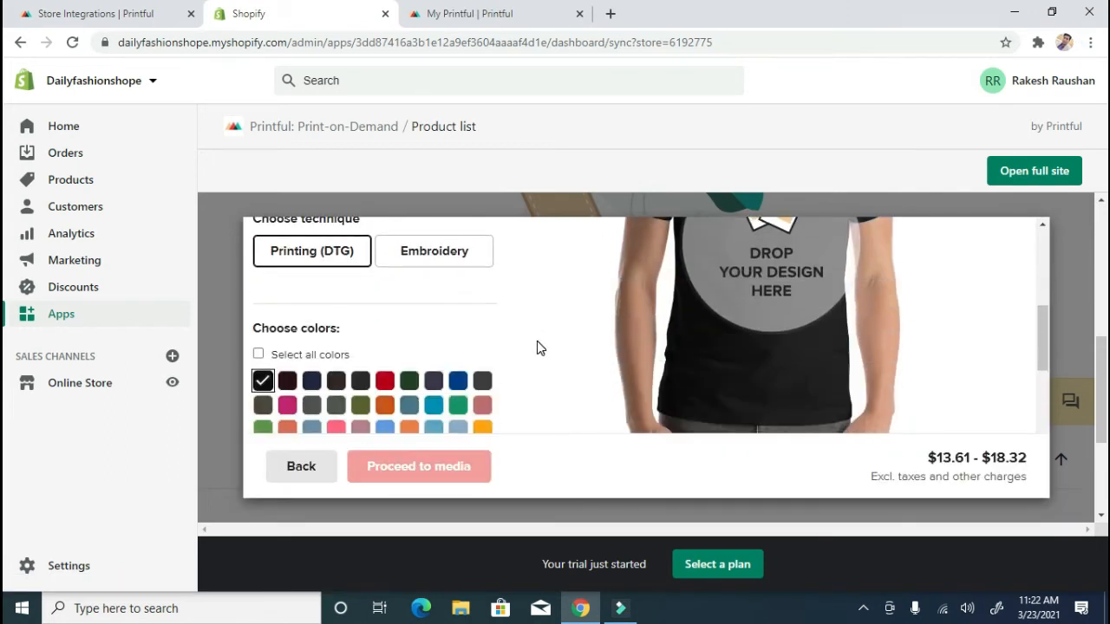
pyautogui.scroll(1, 537, 341)
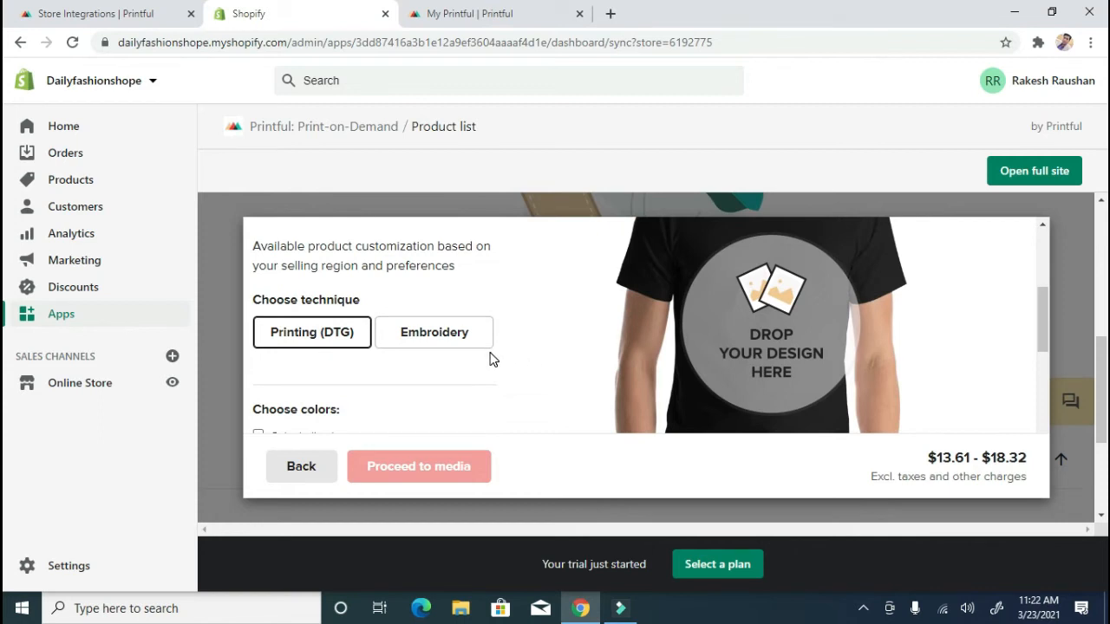
pyautogui.scroll(-5, 492, 358)
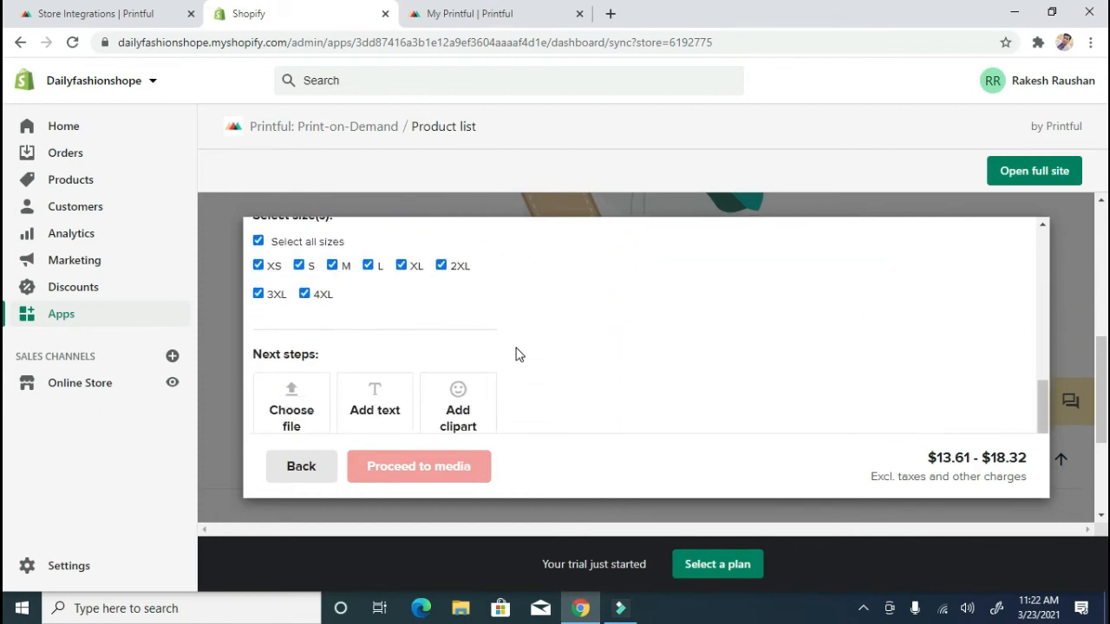
pyautogui.scroll(-1, 515, 354)
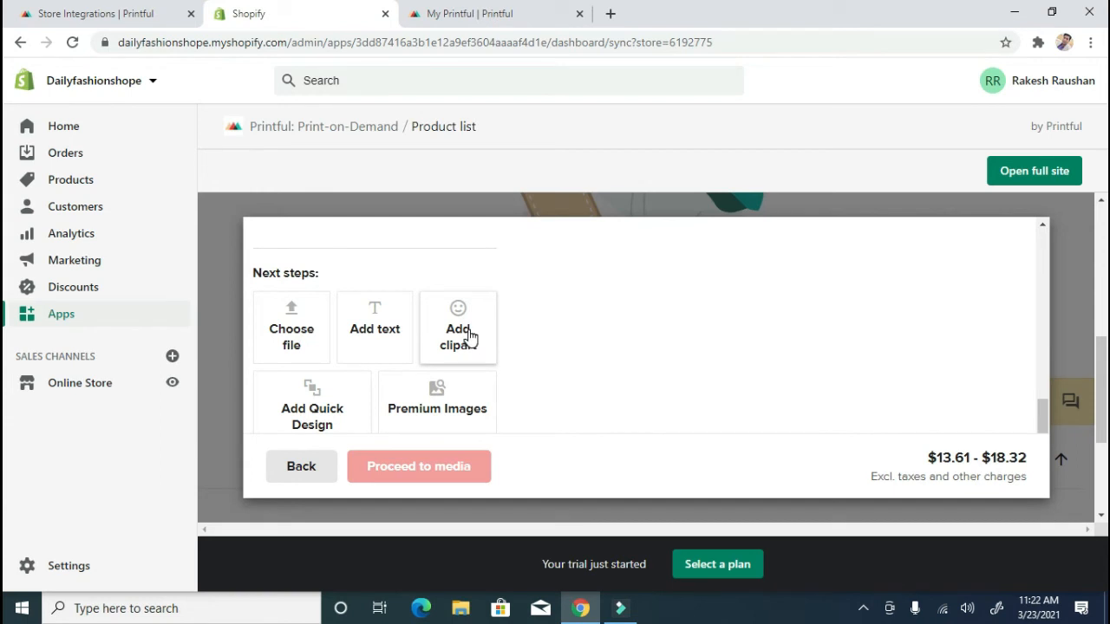
pyautogui.scroll(3, 469, 337)
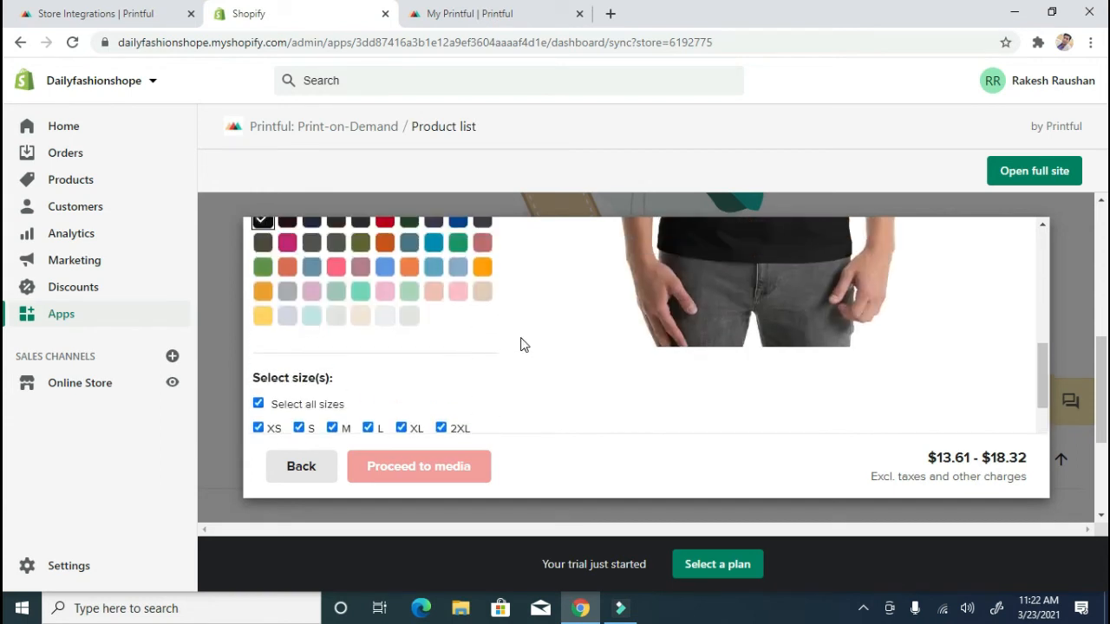
pyautogui.scroll(-4, 520, 345)
pyautogui.scroll(2, 422, 292)
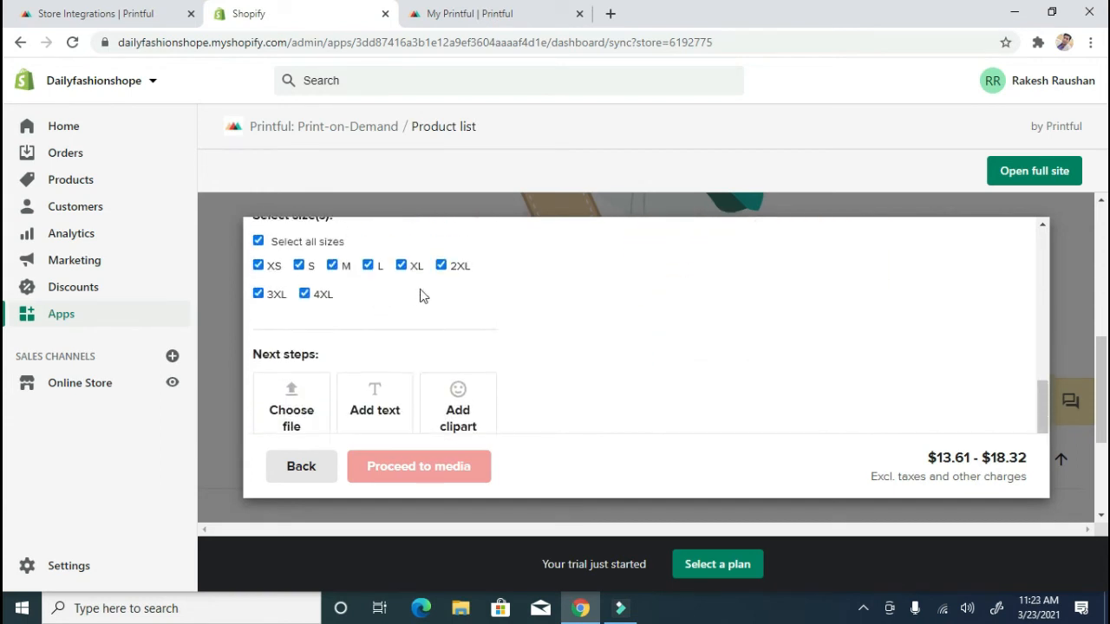
# Place the recently used file Untitled-design-(2).png on the front of the T-shirt
pyautogui.click(295, 423)
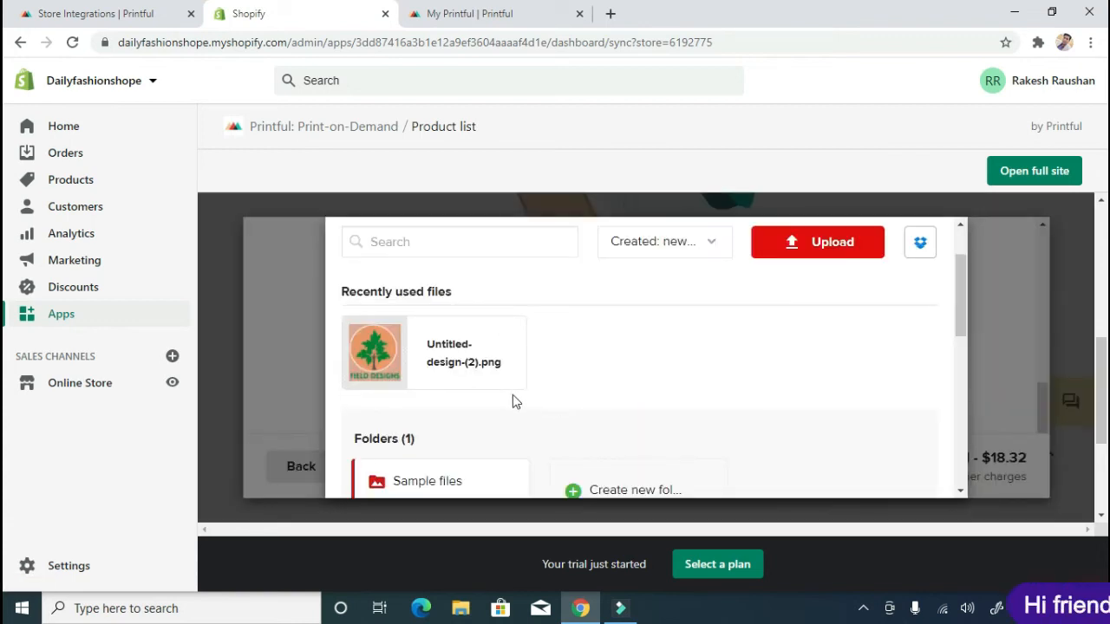
pyautogui.moveTo(496, 391)
pyautogui.click(414, 355)
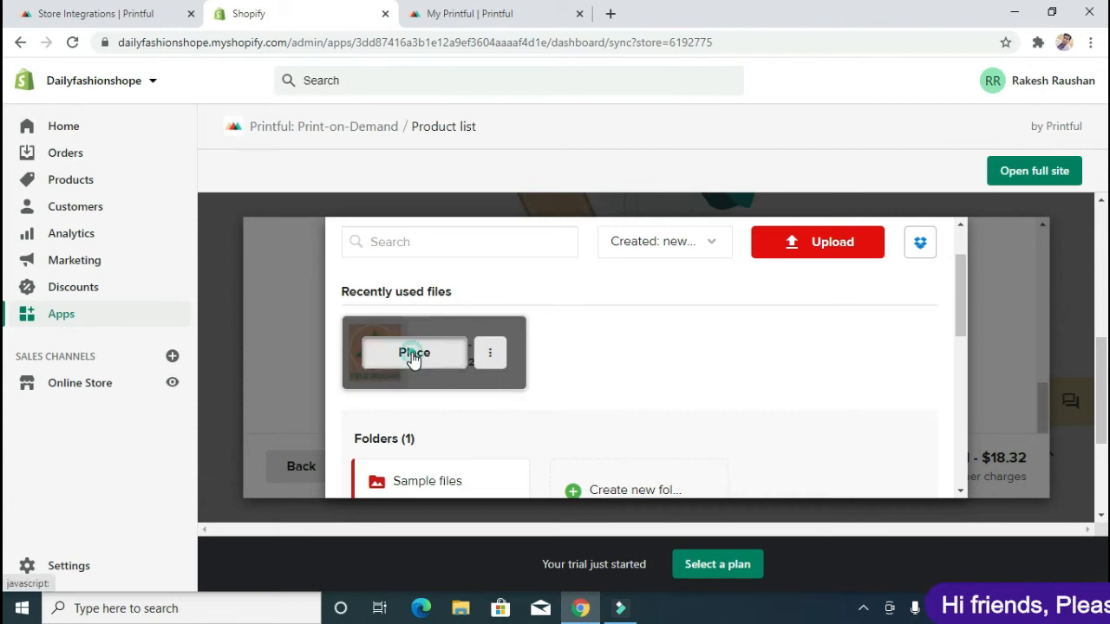
pyautogui.scroll(3, 538, 367)
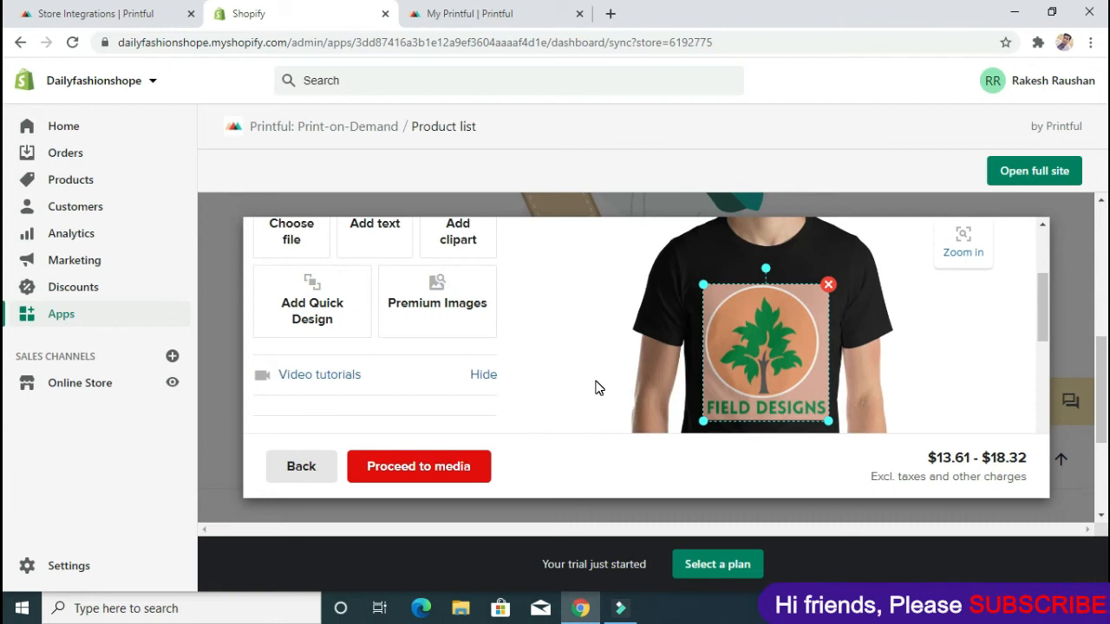
pyautogui.scroll(1, 596, 388)
# Proceed to the media stage, keep the men's front mockup in Black, and continue to the product details
pyautogui.click(420, 477)
pyautogui.scroll(-2, 590, 391)
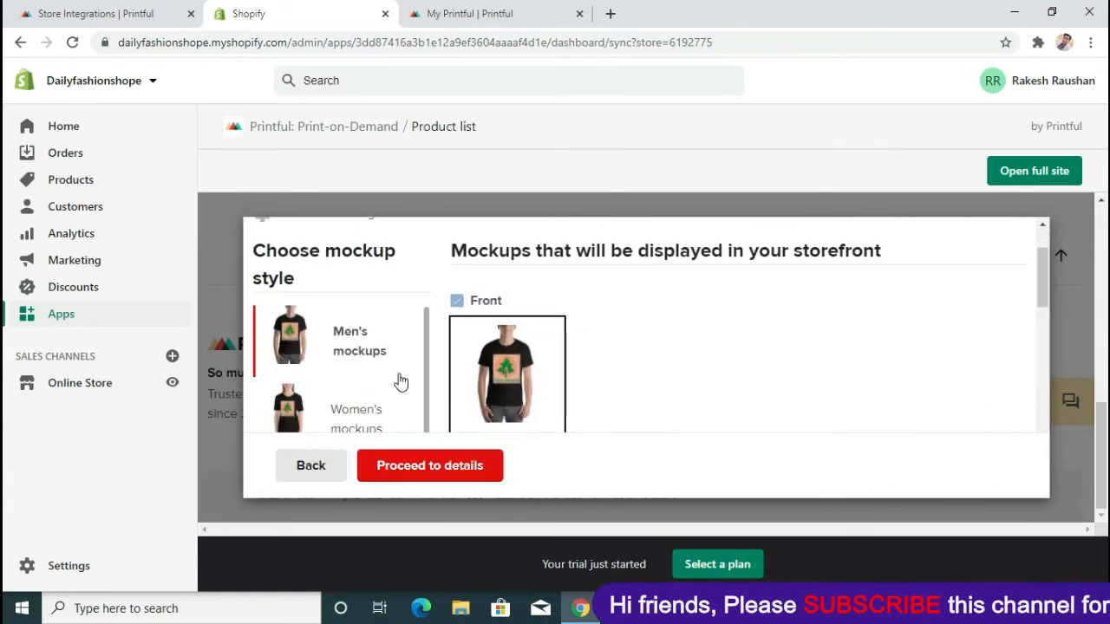
pyautogui.scroll(-1, 396, 379)
pyautogui.scroll(1, 396, 379)
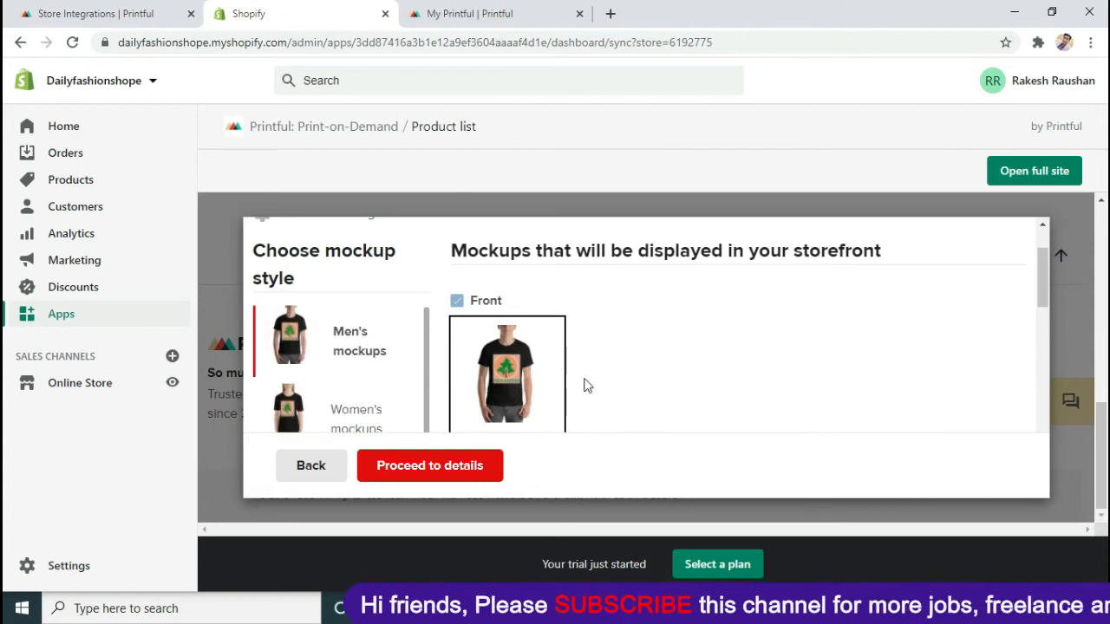
pyautogui.scroll(-2, 609, 372)
pyautogui.scroll(1, 568, 366)
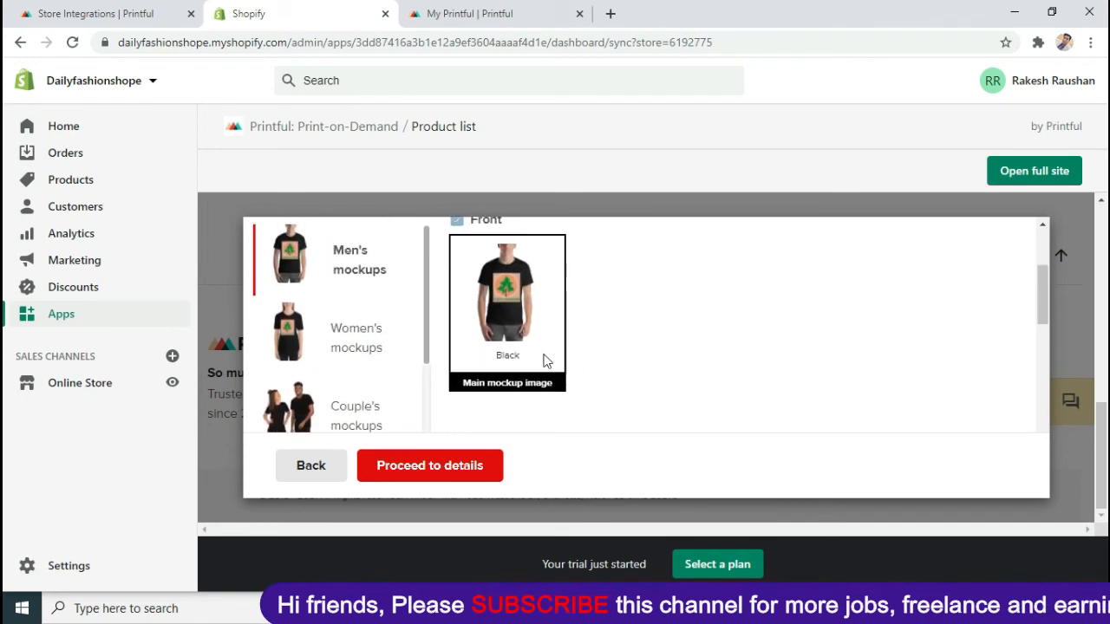
pyautogui.click(440, 466)
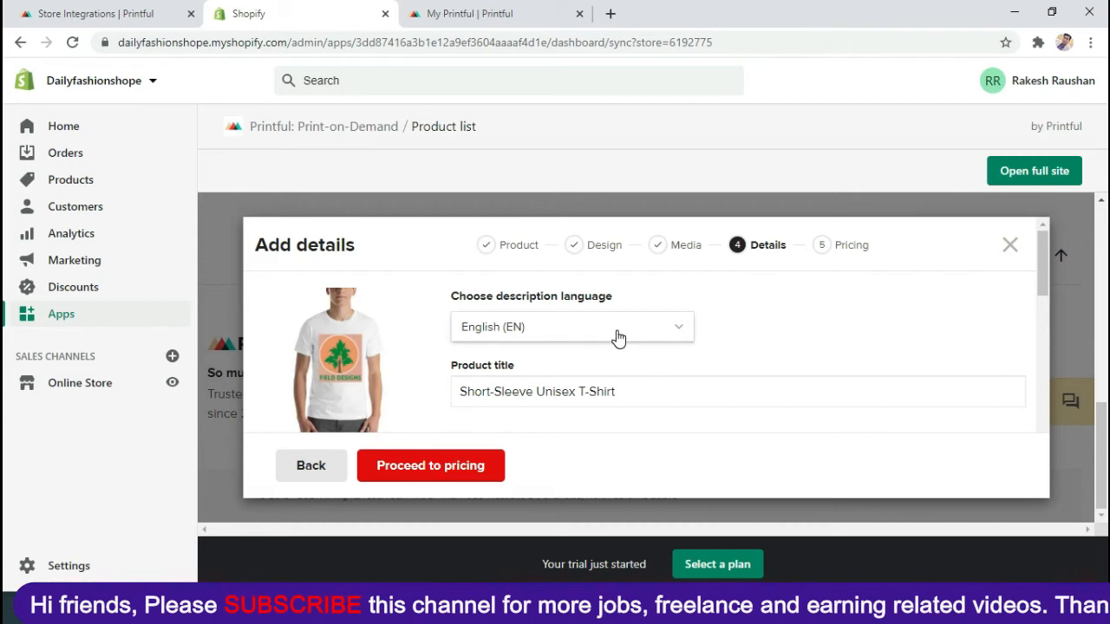
# Review the product's title, description, size guide, tags, visibility, collections and free shipping option
pyautogui.scroll(-1, 618, 338)
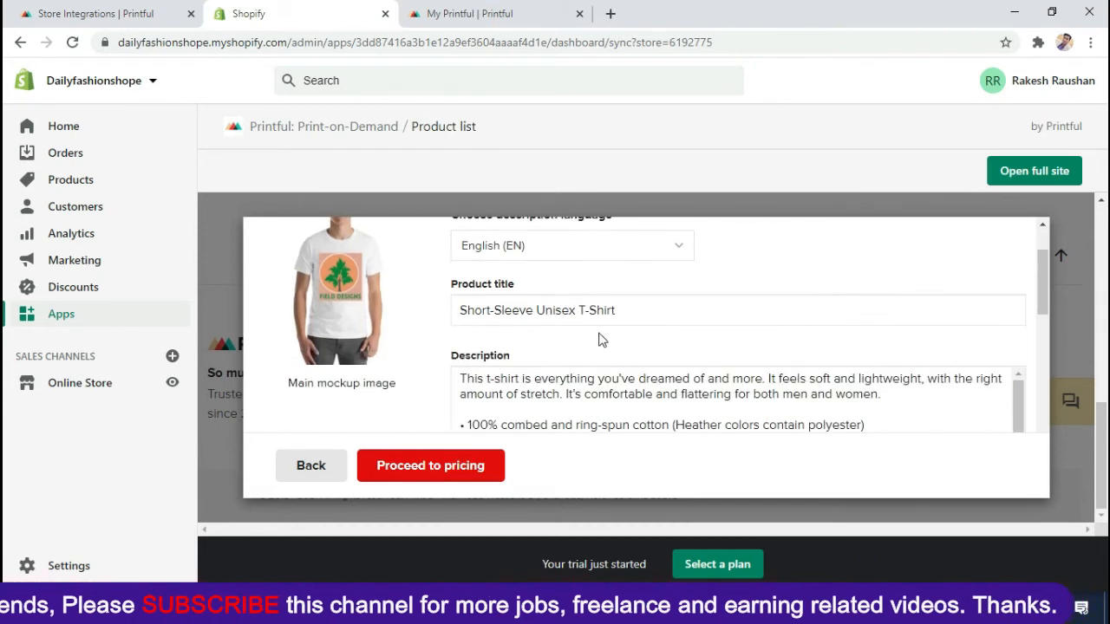
pyautogui.scroll(-1, 626, 326)
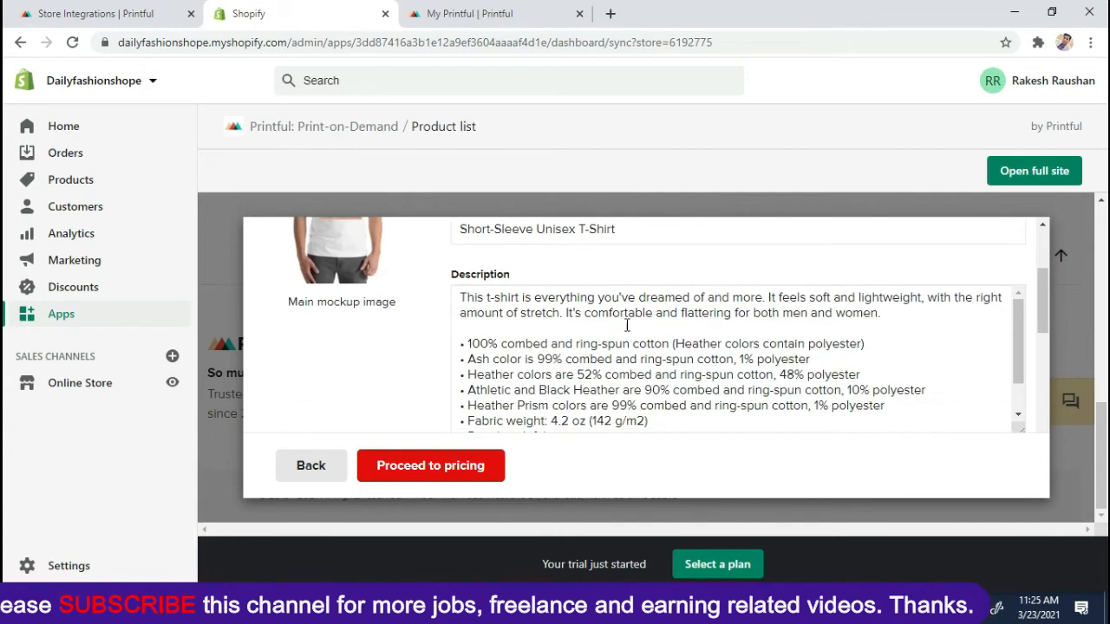
pyautogui.scroll(-4, 564, 344)
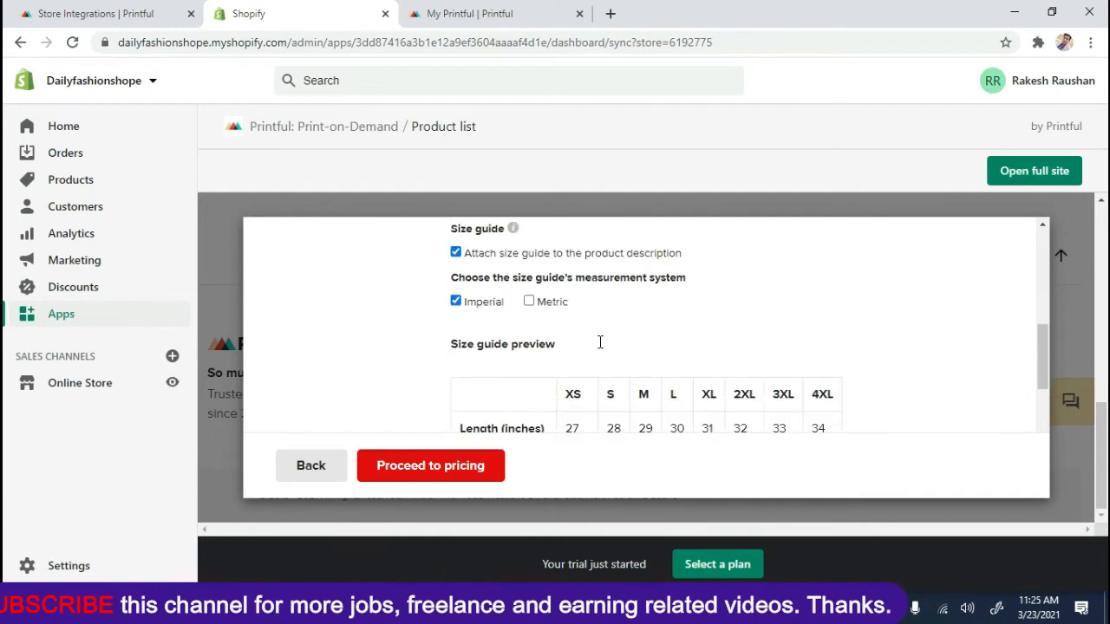
pyautogui.scroll(2, 603, 349)
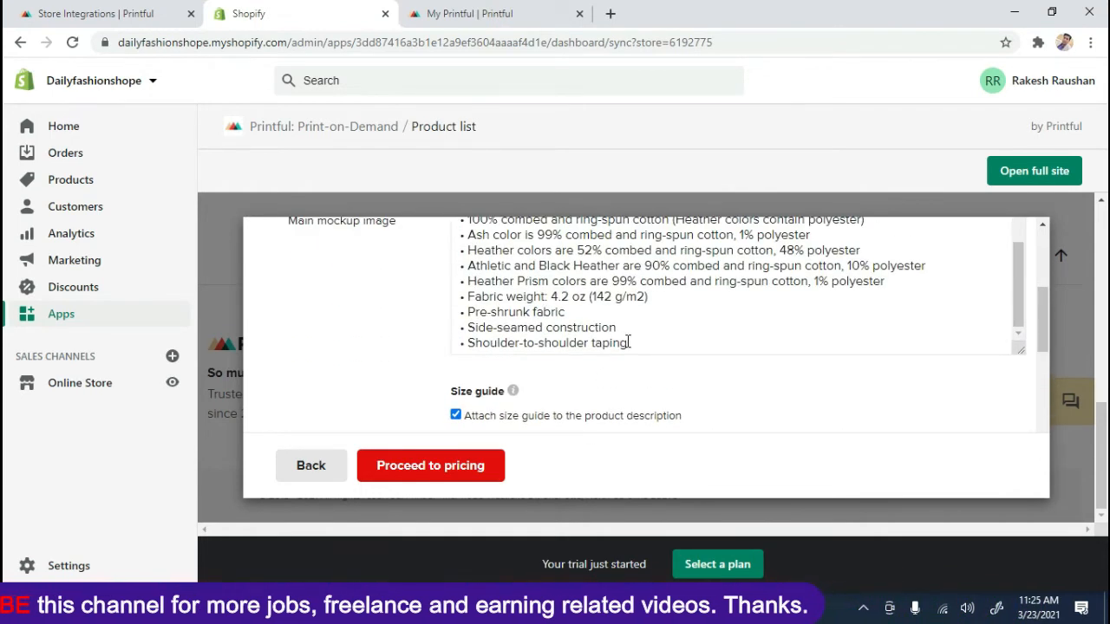
pyautogui.scroll(-1, 628, 343)
pyautogui.scroll(-1, 630, 347)
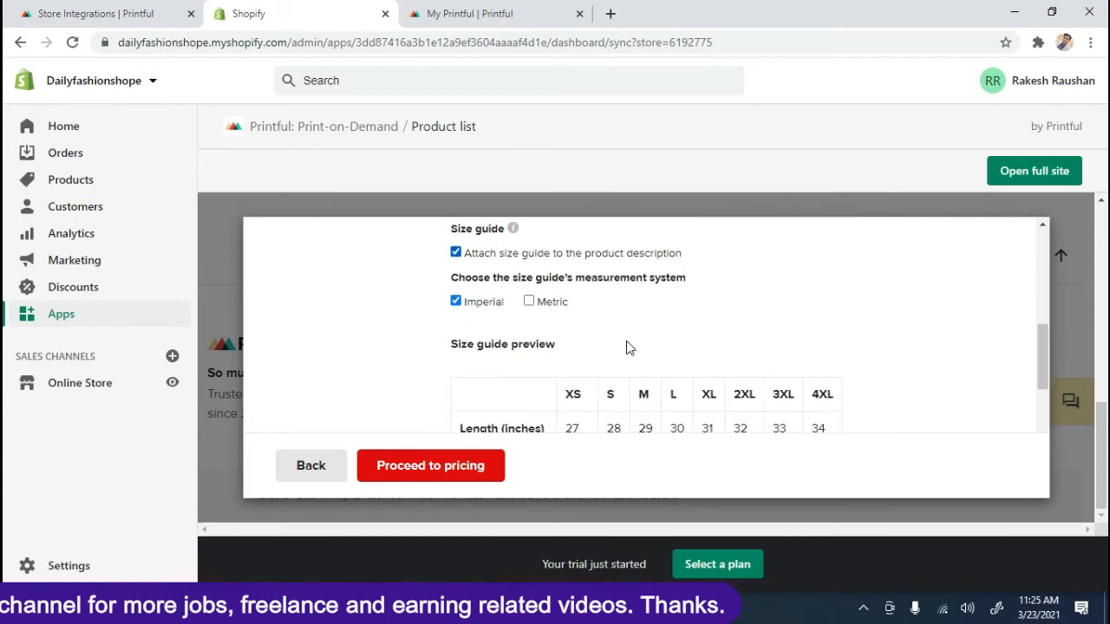
pyautogui.scroll(-1, 530, 414)
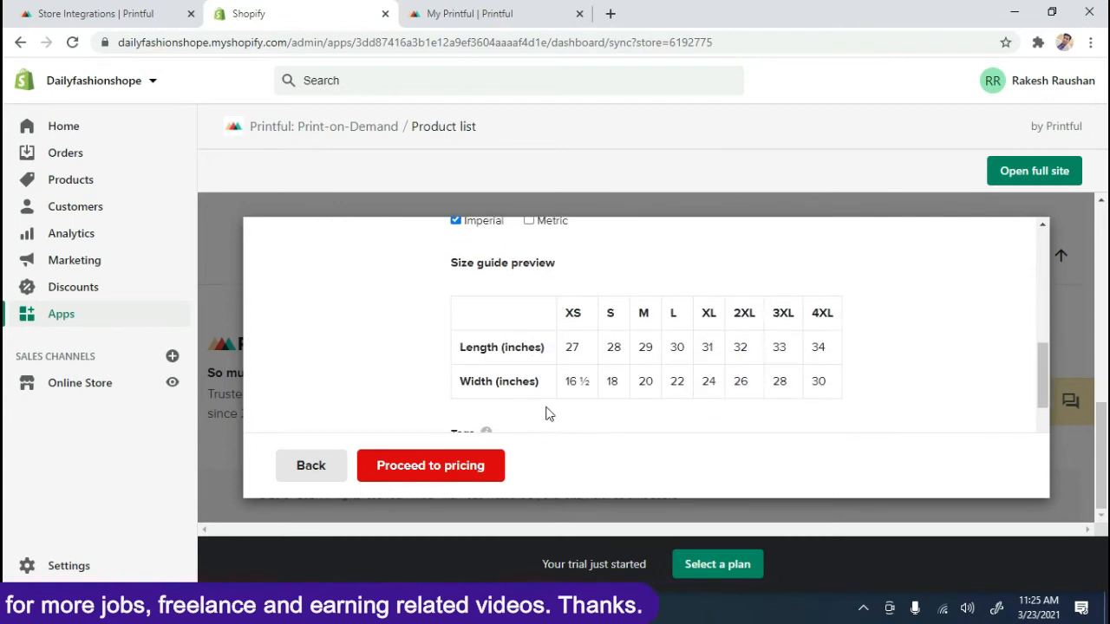
pyautogui.scroll(-2, 585, 397)
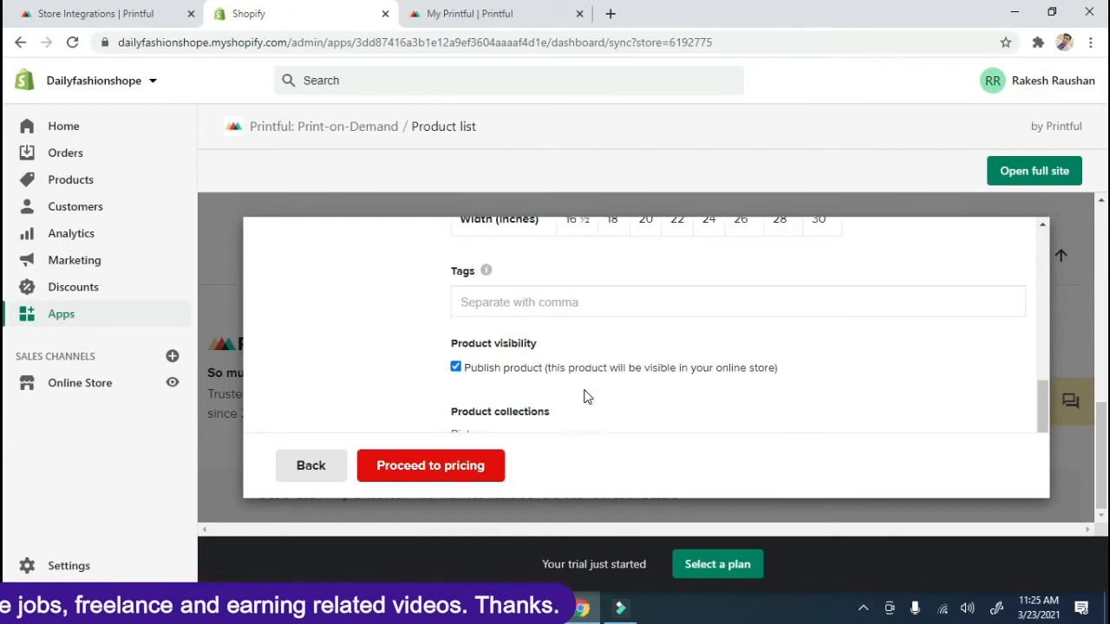
pyautogui.scroll(-2, 585, 396)
pyautogui.scroll(-1, 585, 397)
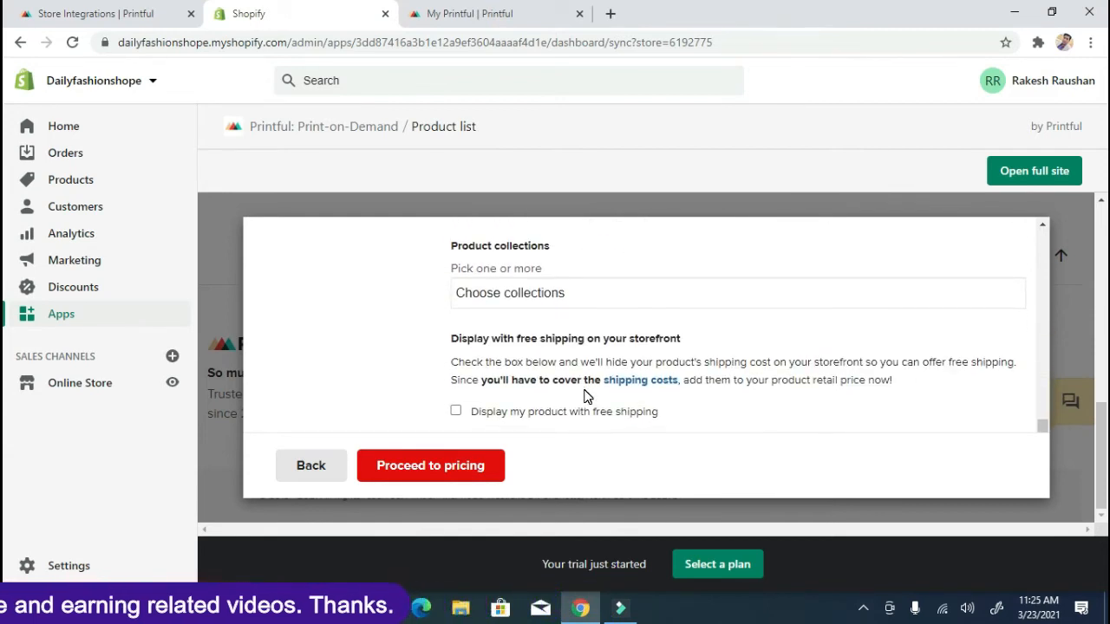
# Proceed to pricing, keep the suggested retail prices for all sizes, and submit the T-shirt to the store
pyautogui.click(434, 473)
pyautogui.scroll(-2, 529, 428)
pyautogui.scroll(-1, 529, 427)
pyautogui.scroll(1, 535, 426)
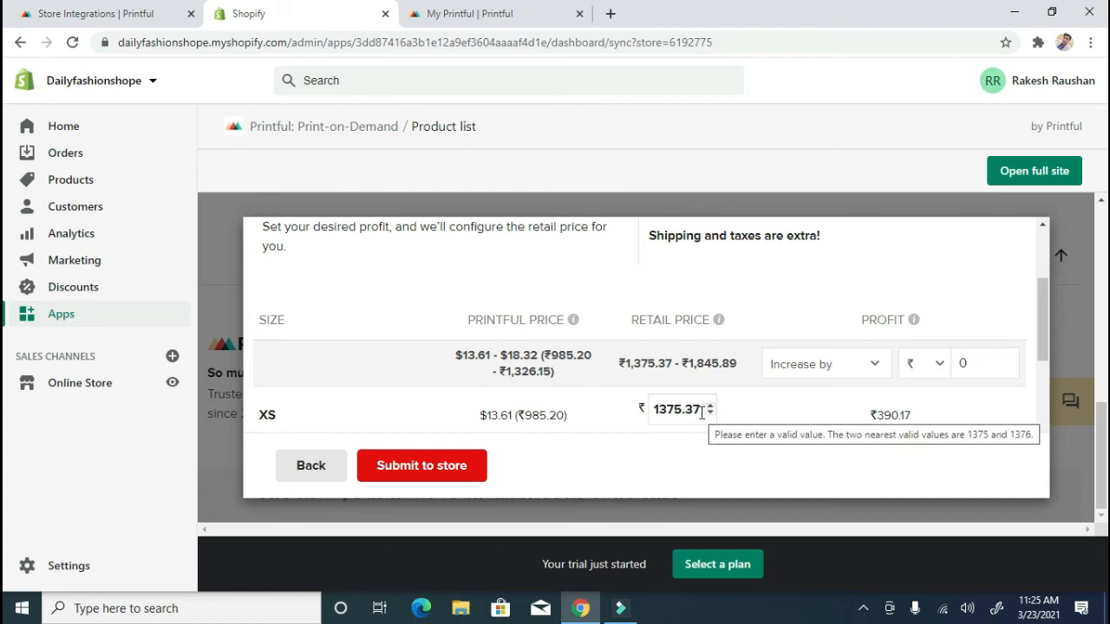
pyautogui.scroll(-1, 701, 413)
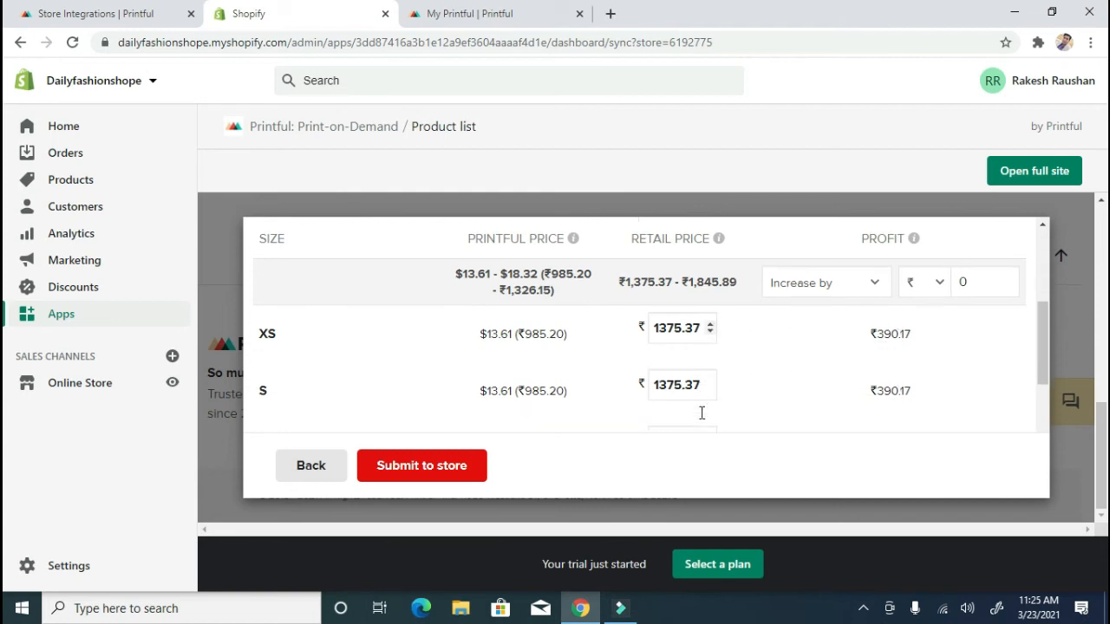
pyautogui.scroll(-2, 701, 413)
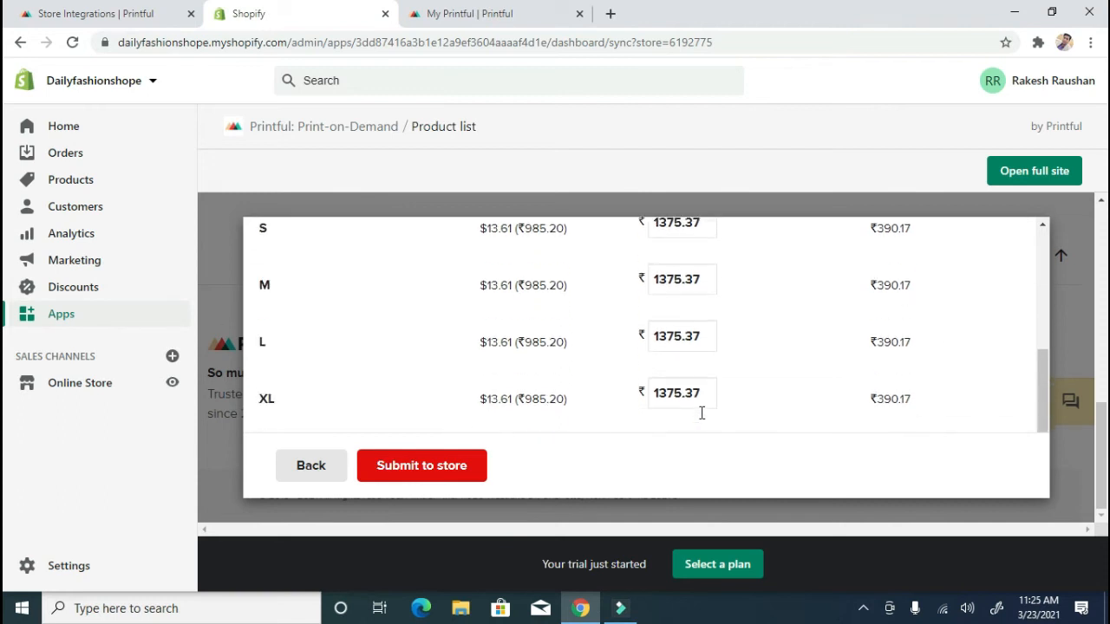
pyautogui.scroll(-2, 702, 412)
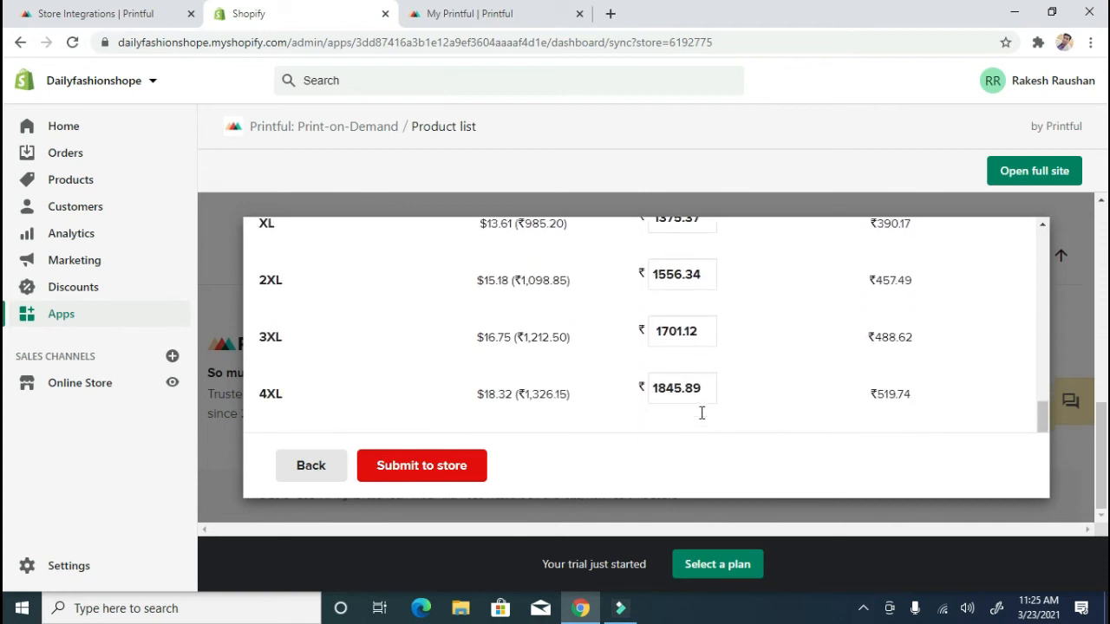
pyautogui.scroll(6, 702, 413)
pyautogui.scroll(-2, 701, 412)
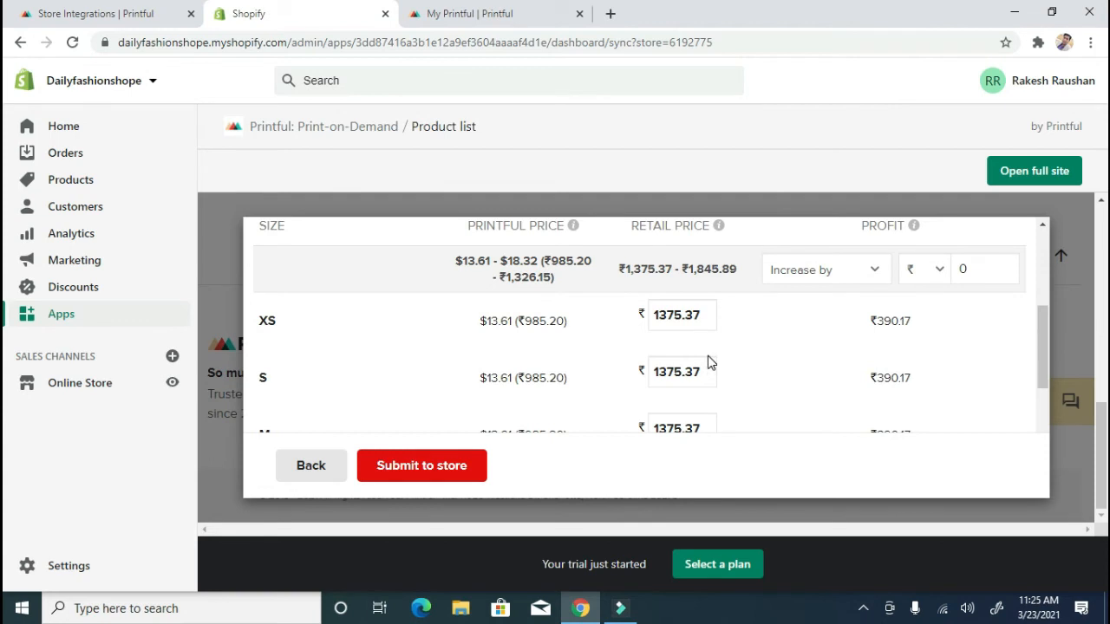
pyautogui.click(424, 469)
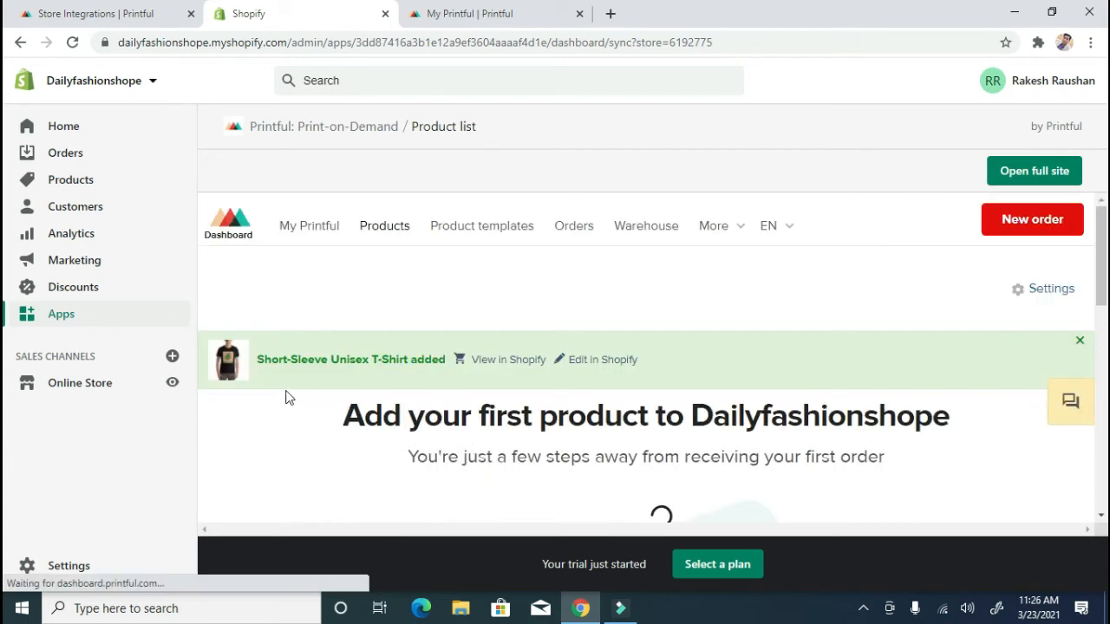
# Look over the Printful Products page for the store after submitting the T-shirt
pyautogui.scroll(-2, 387, 397)
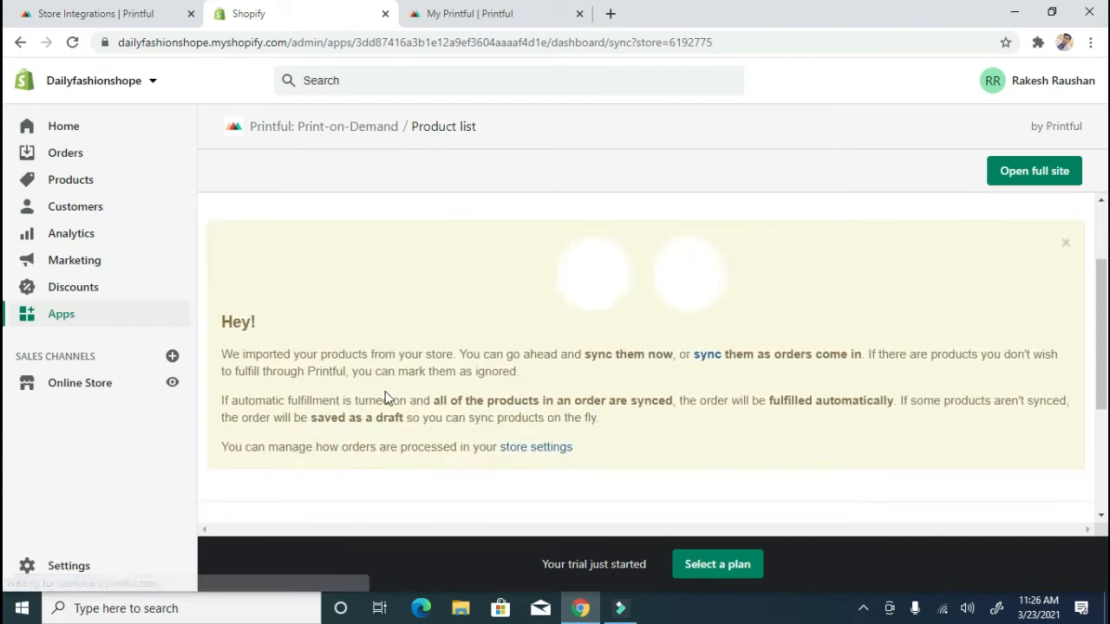
pyautogui.scroll(-3, 387, 397)
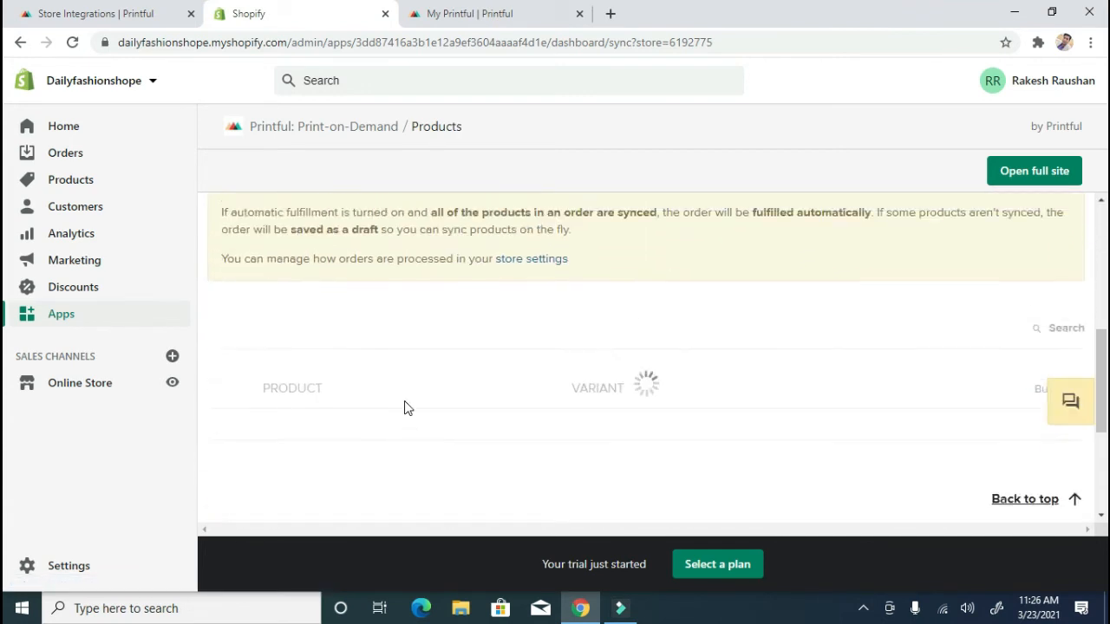
pyautogui.scroll(3, 406, 401)
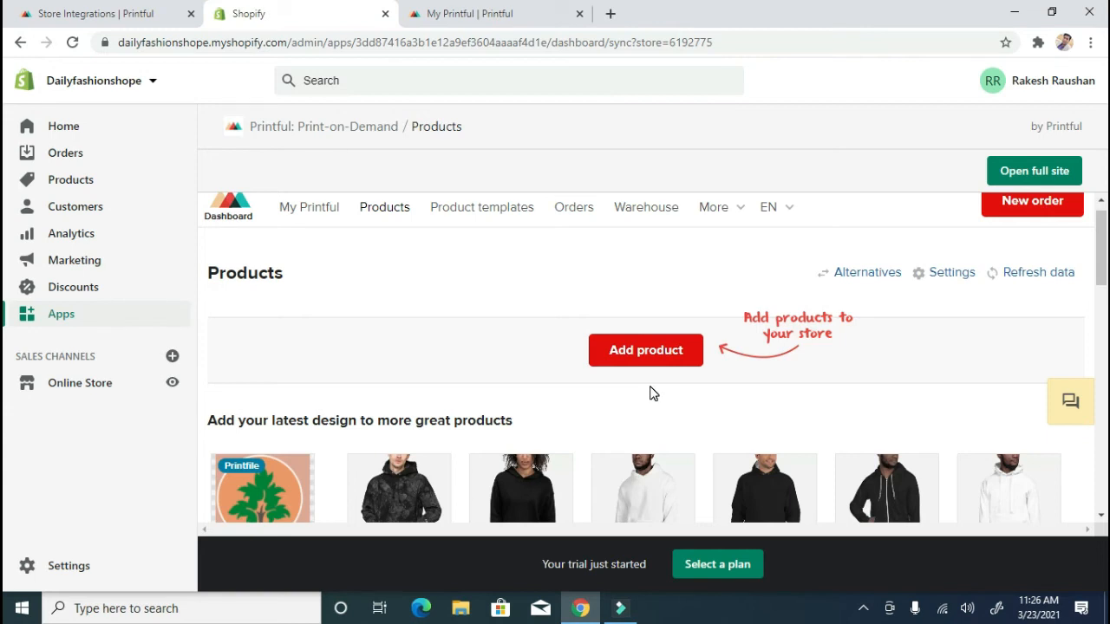
# Browse the suggested hoodies for adding the latest design to more products on the store's Products page
pyautogui.scroll(-2, 653, 394)
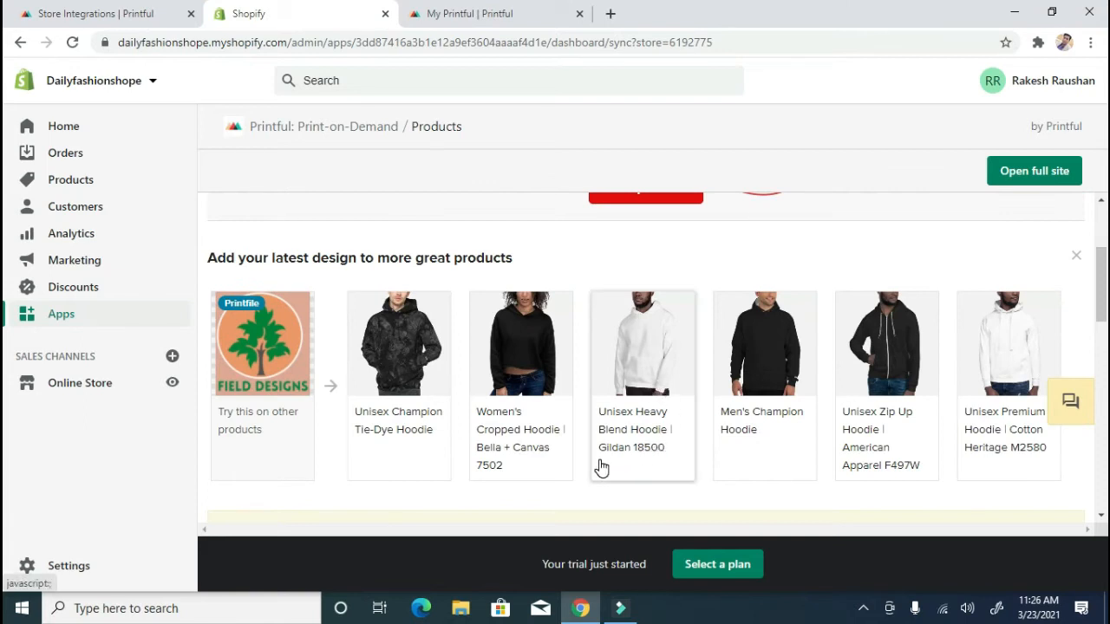
pyautogui.scroll(2, 601, 468)
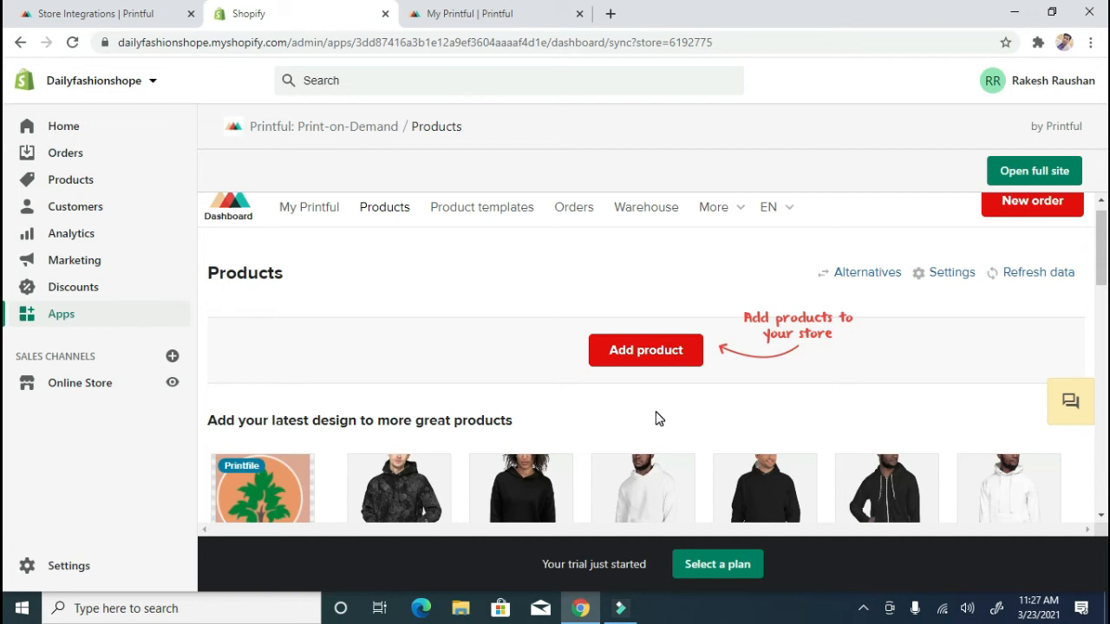
pyautogui.scroll(-1, 659, 420)
pyautogui.scroll(-2, 659, 420)
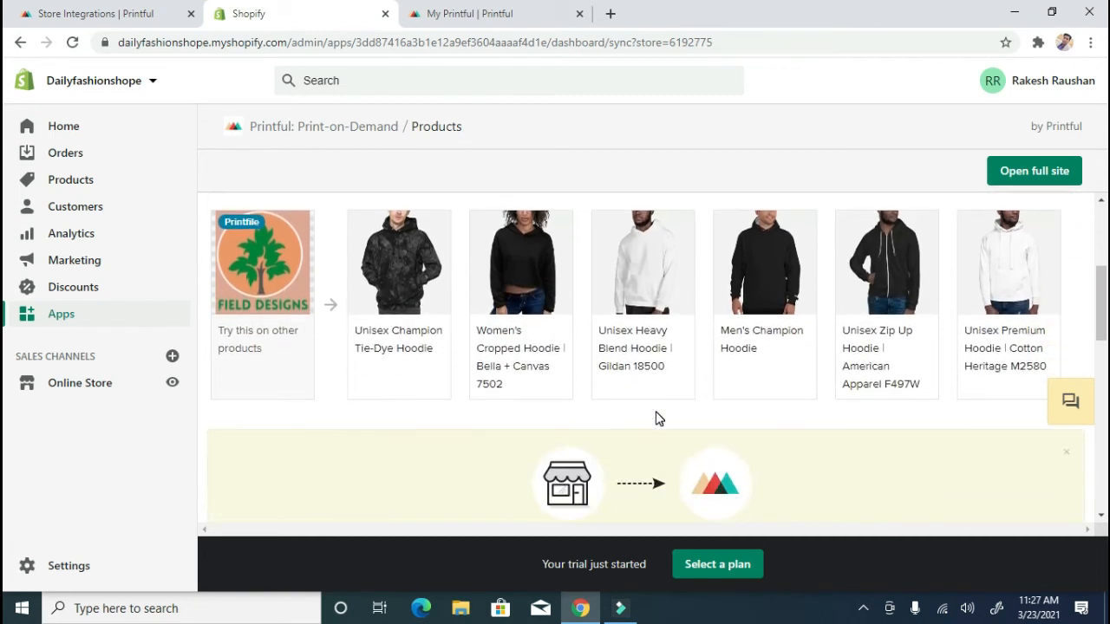
pyautogui.scroll(3, 659, 419)
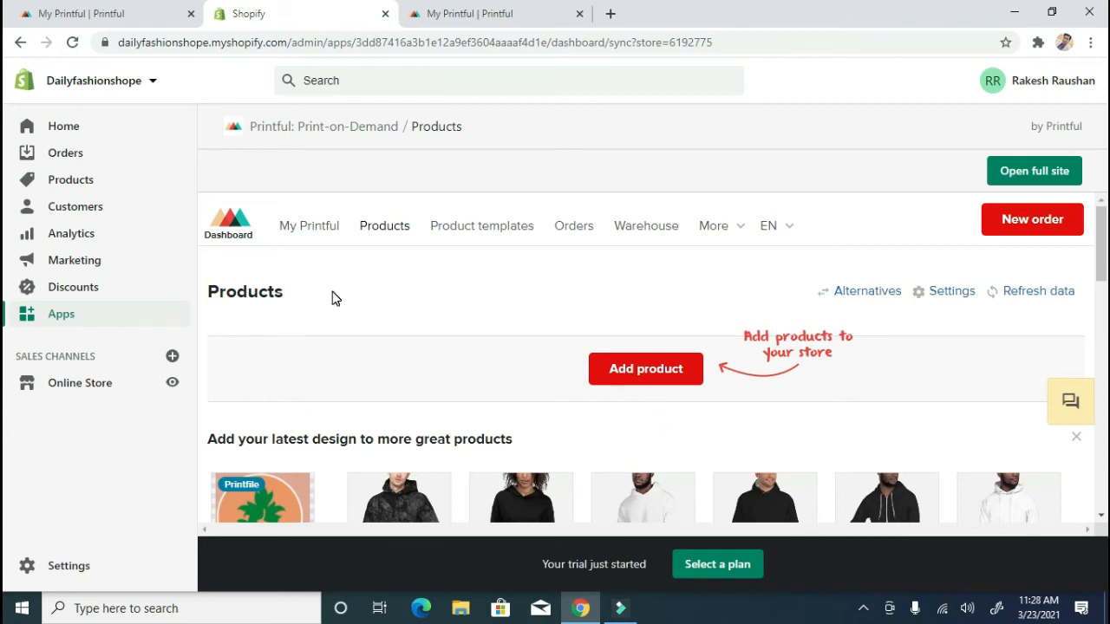
# Switch to the Printful dashboard, start adding a payment method, and fill in the billing address and ZIP code
pyautogui.click(106, 16)
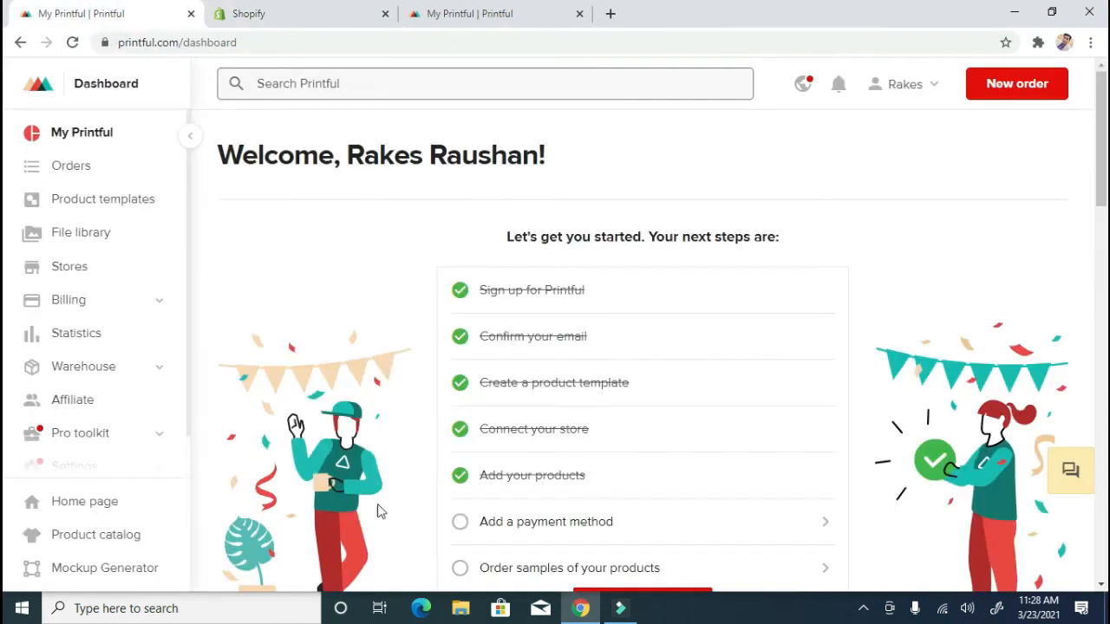
pyautogui.click(528, 539)
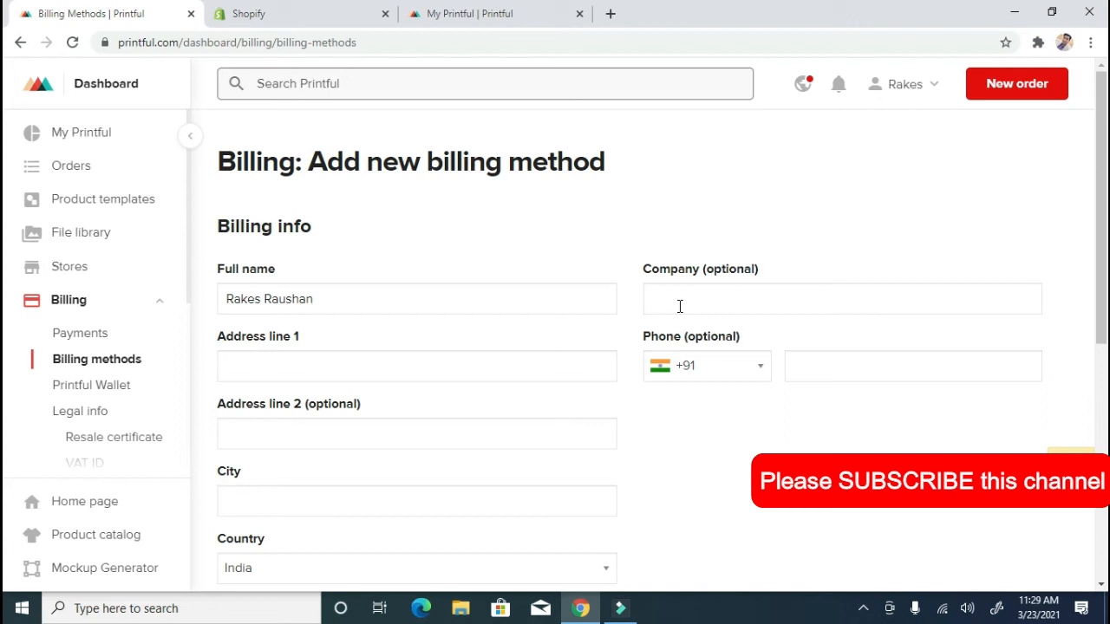
pyautogui.click(349, 375)
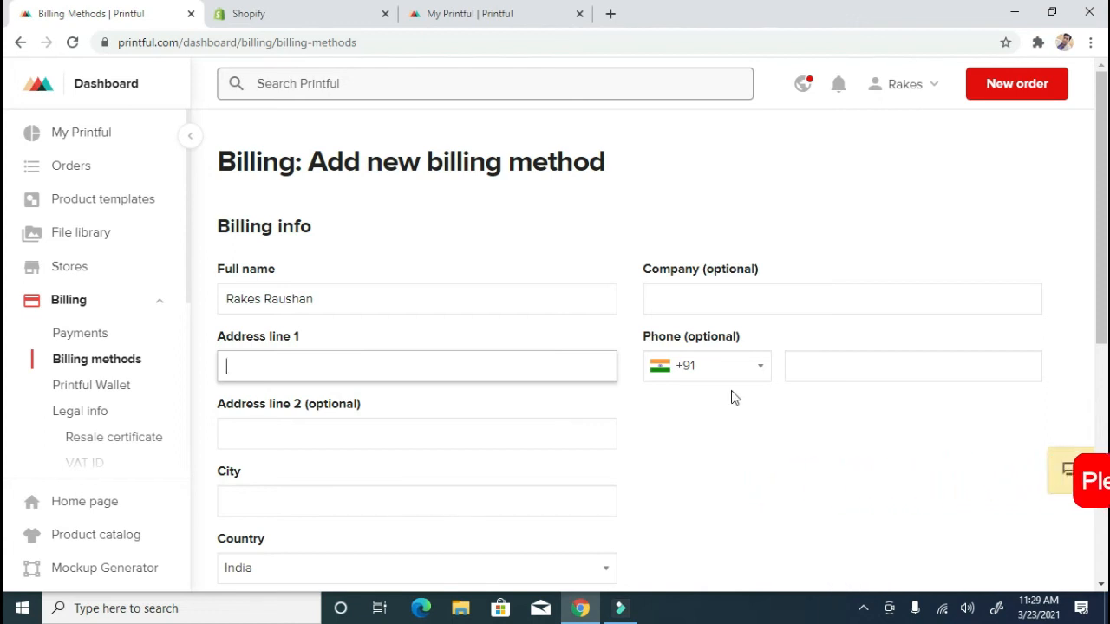
pyautogui.scroll(-1, 464, 444)
pyautogui.scroll(-2, 446, 417)
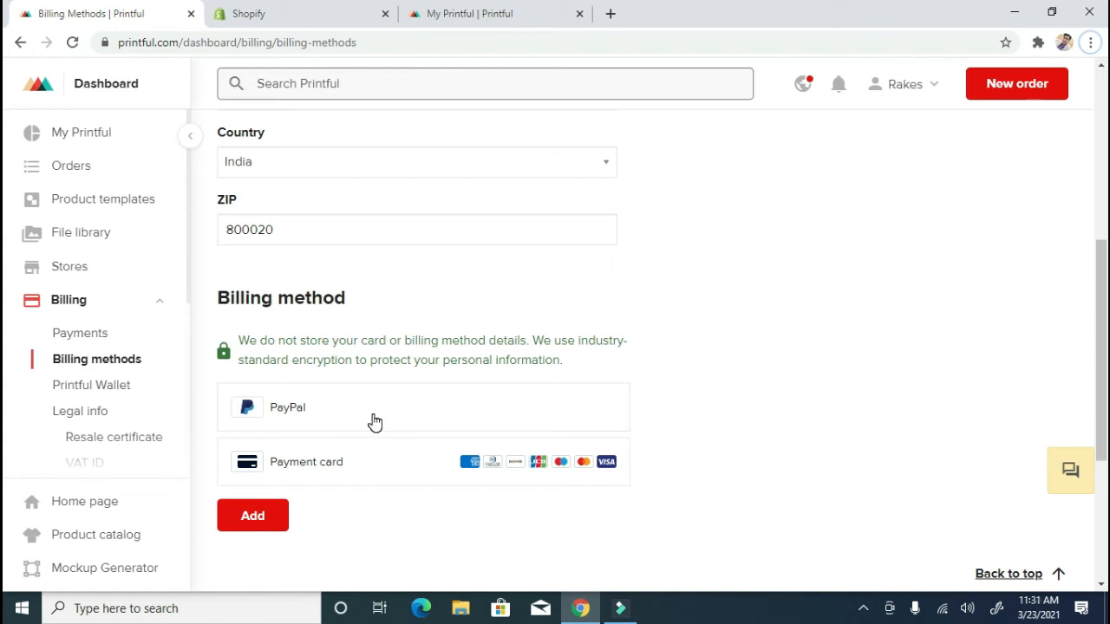
# Try to authorize PayPal as the billing method by logging in with the account password, and close the PayPal window
pyautogui.click(304, 415)
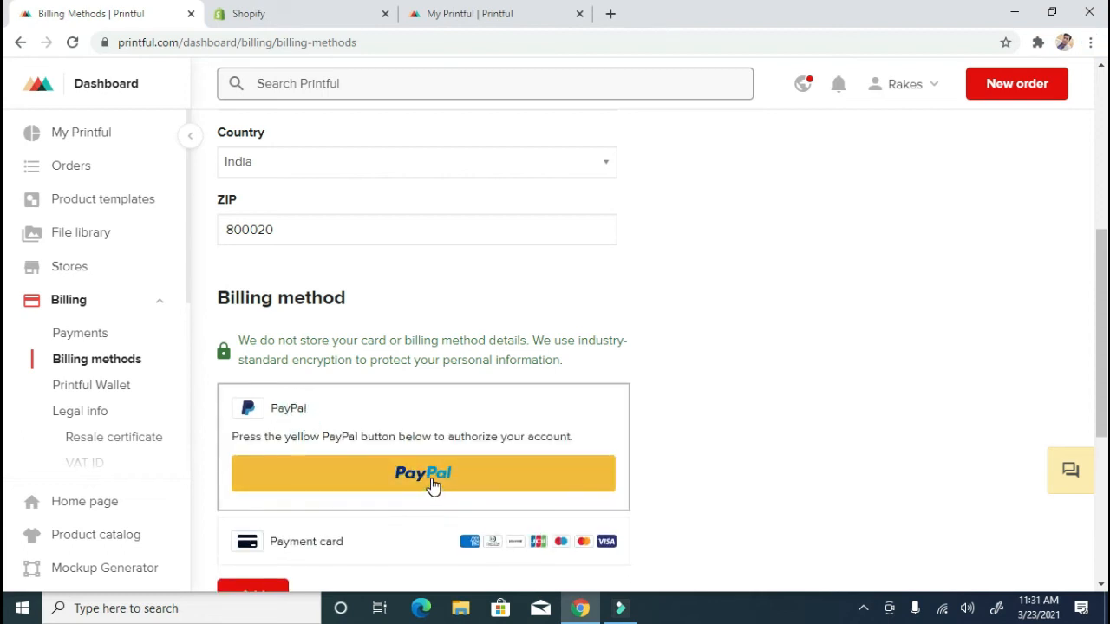
pyautogui.click(433, 482)
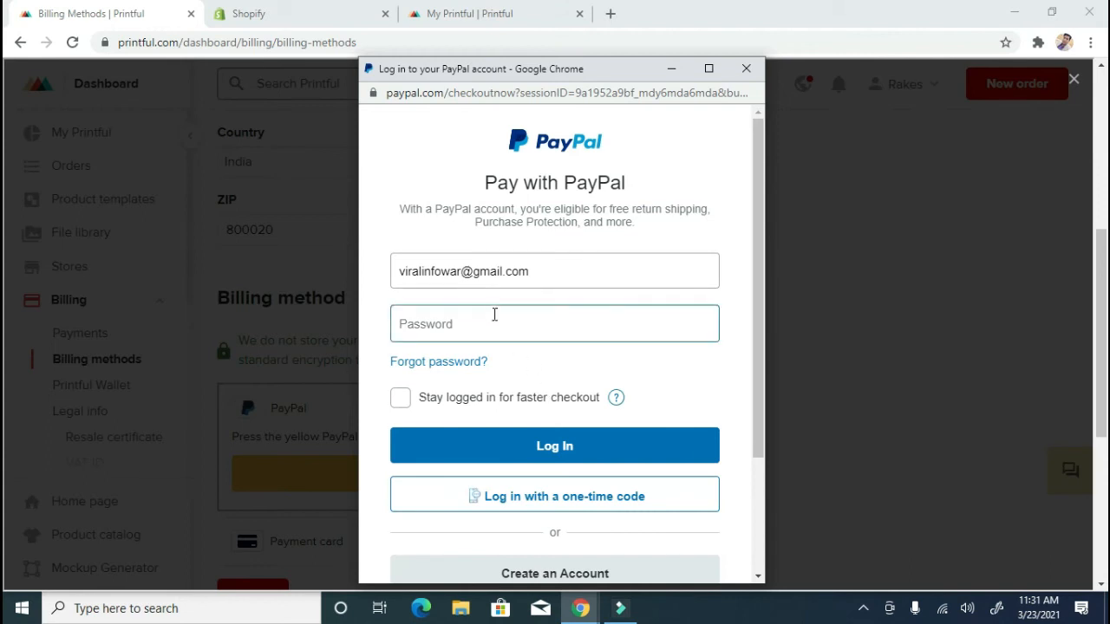
pyautogui.click(446, 330)
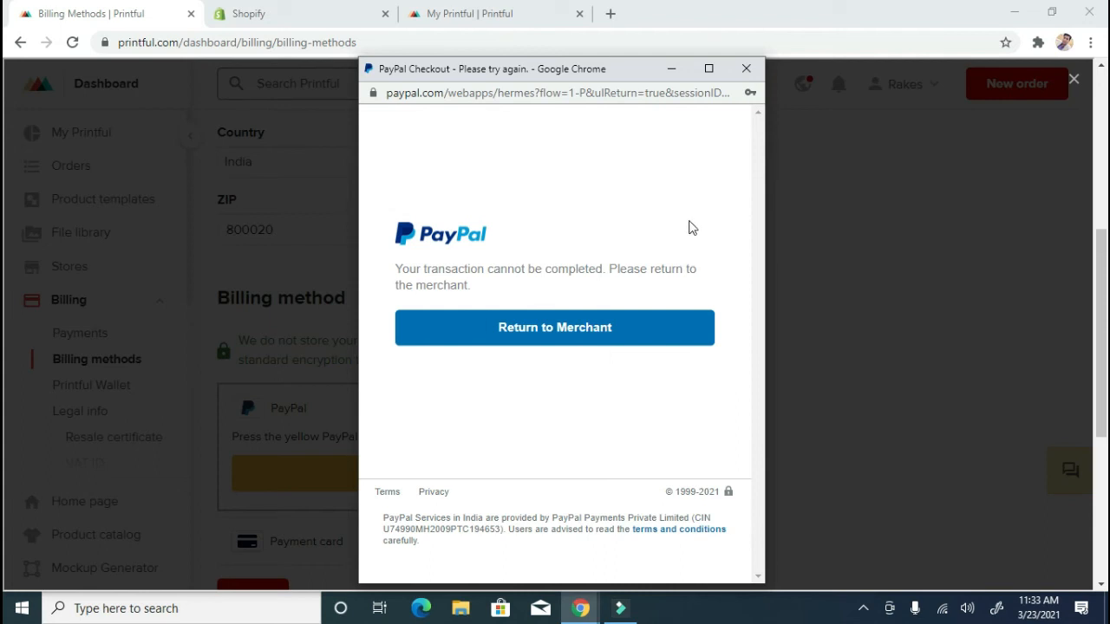
pyautogui.click(747, 69)
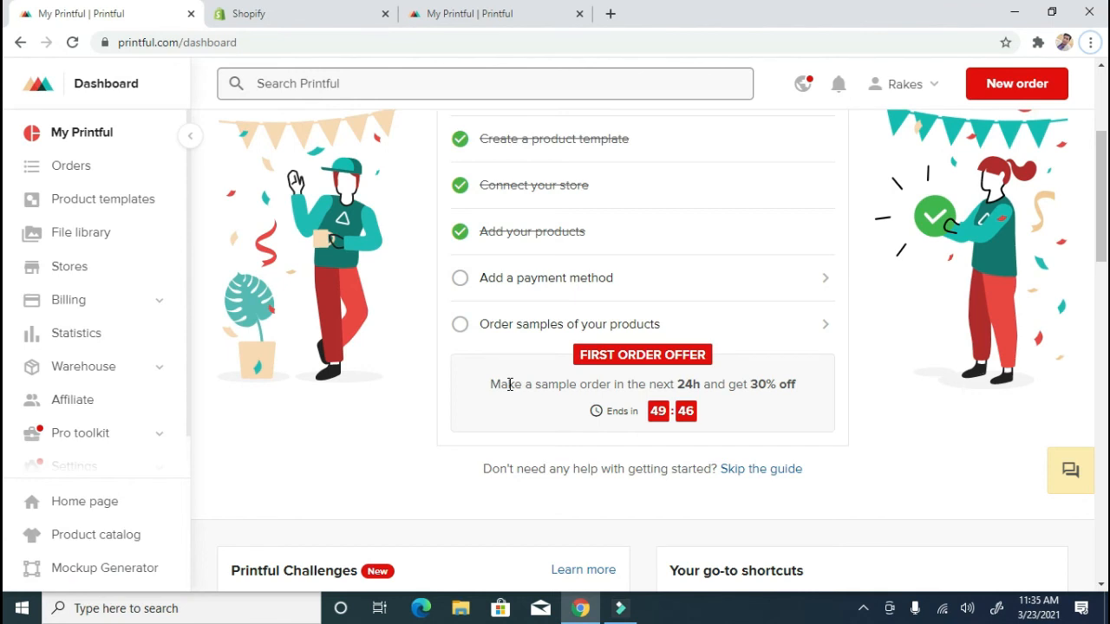
# Start a sample order from the dashboard and add the synced black Short-Sleeve Unisex T-Shirt in size XS
pyautogui.click(538, 330)
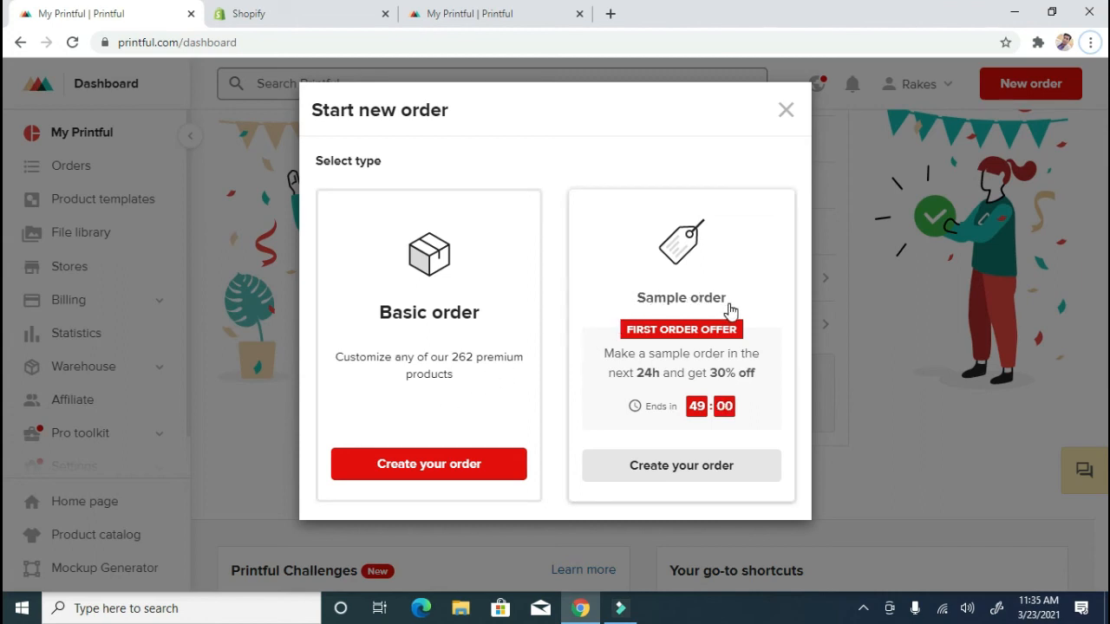
pyautogui.click(691, 476)
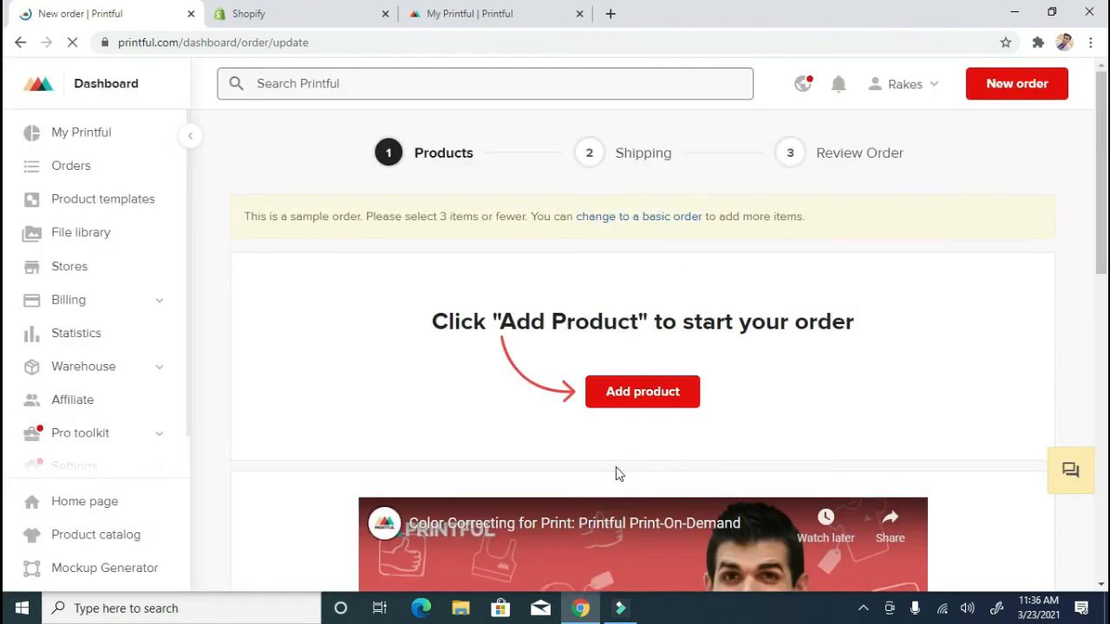
pyautogui.click(643, 394)
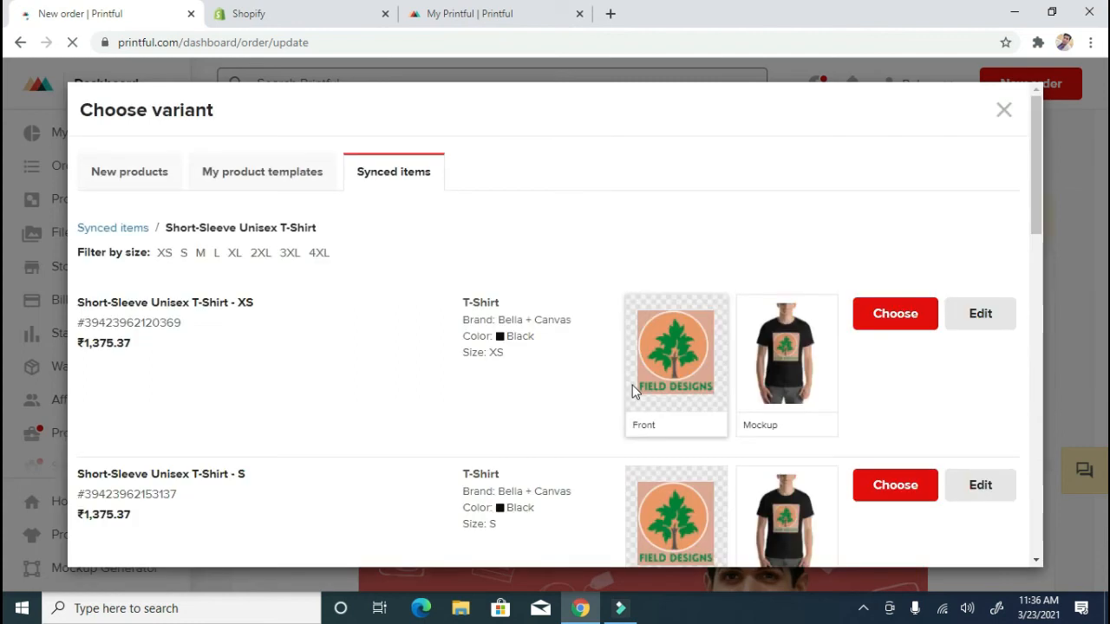
pyautogui.click(889, 321)
pyautogui.scroll(-2, 759, 457)
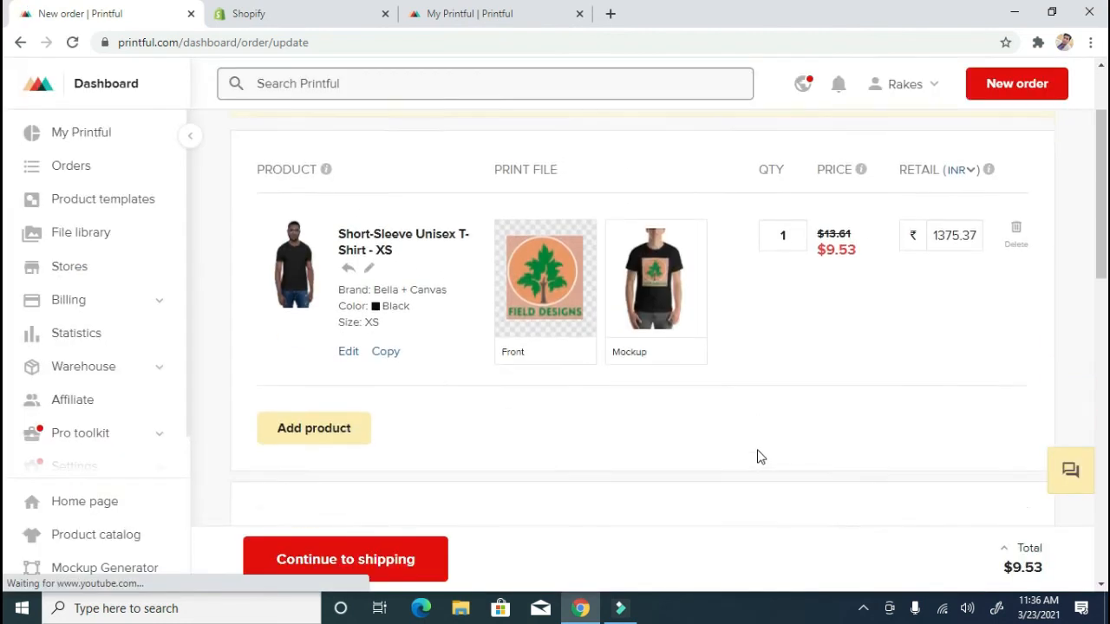
# Continue to shipping and fill in the sample recipient's full name, address line and city
pyautogui.click(670, 584)
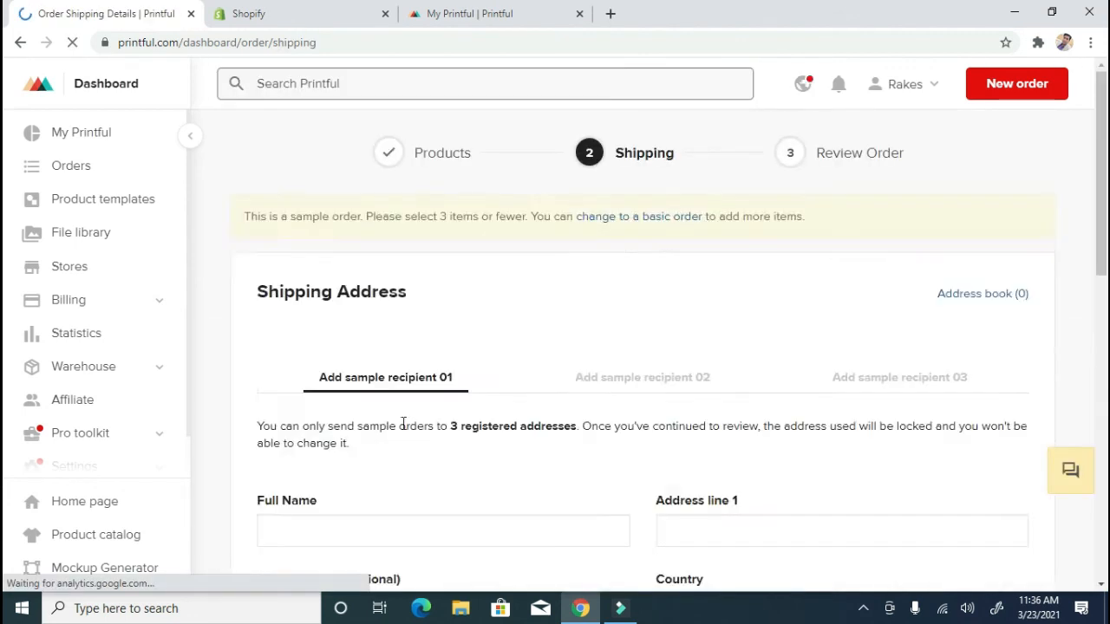
pyautogui.scroll(-5, 486, 379)
pyautogui.scroll(1, 480, 338)
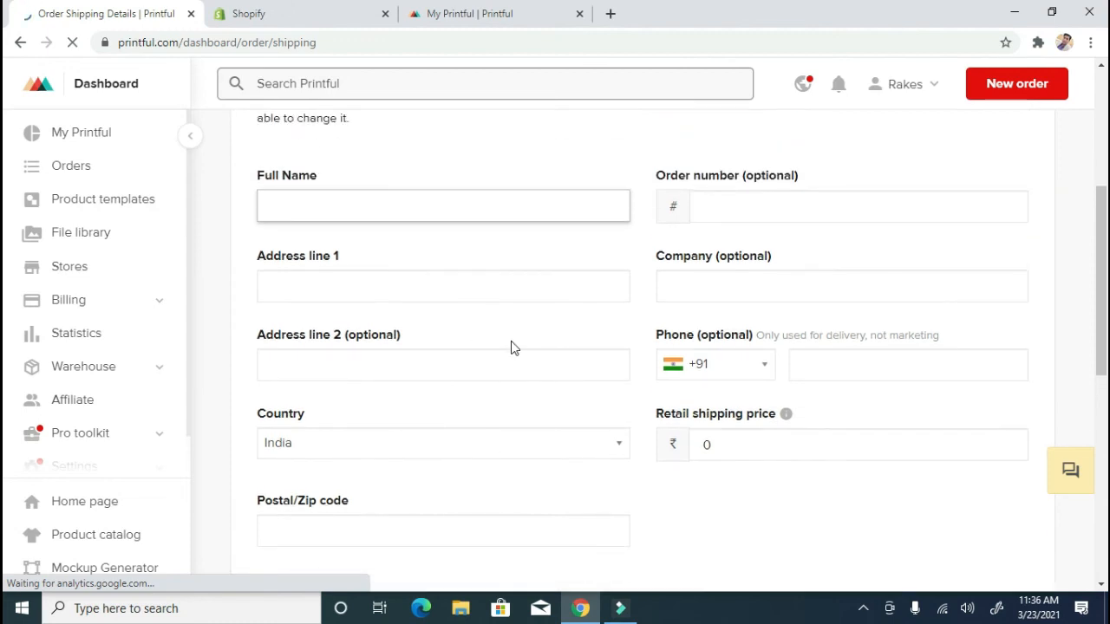
pyautogui.scroll(-1, 514, 347)
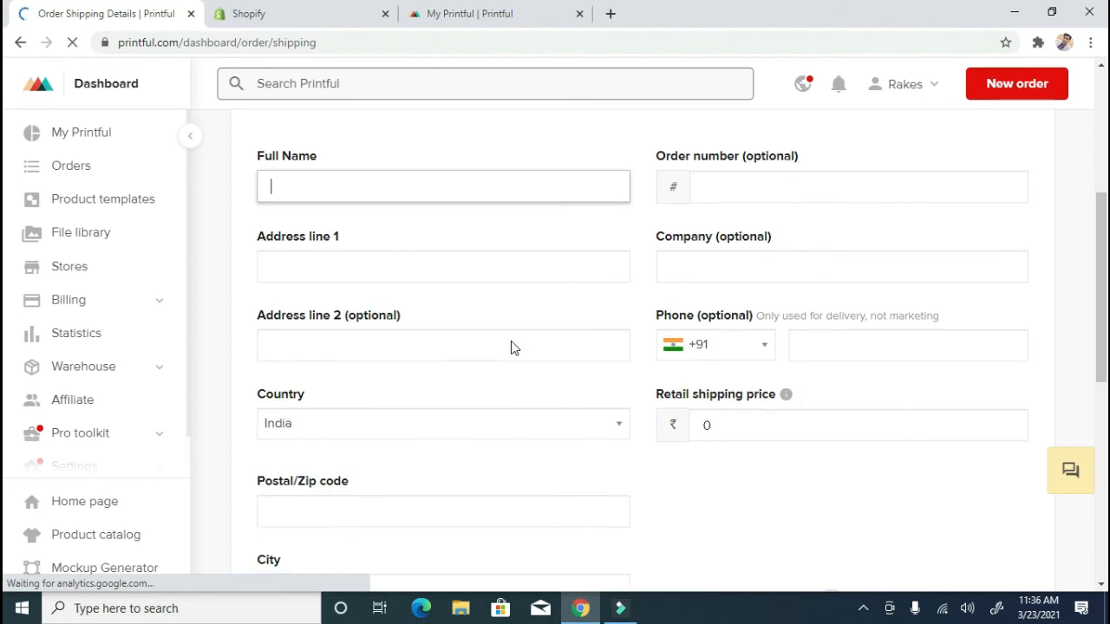
pyautogui.scroll(-2, 512, 347)
pyautogui.click(456, 434)
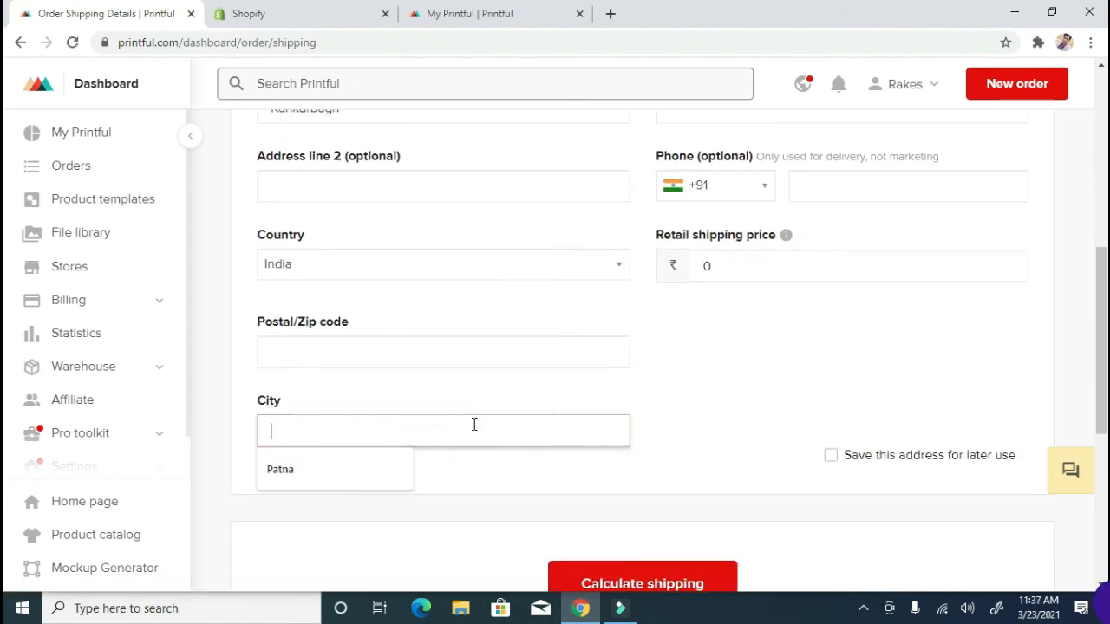
pyautogui.click(295, 471)
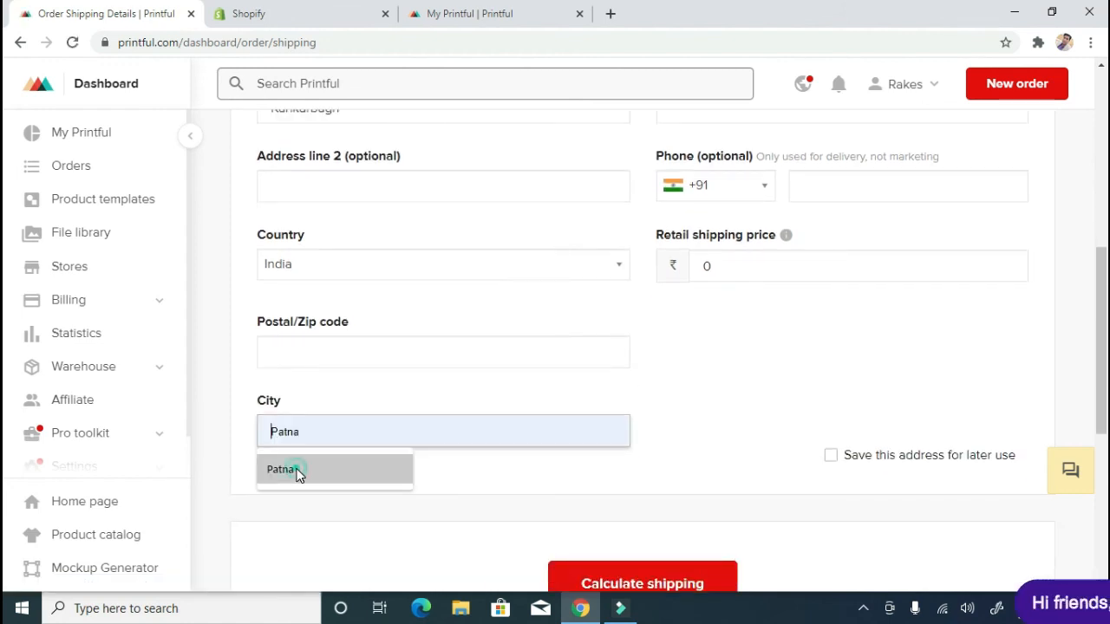
# Set the retail shipping price to ₹15 and calculate the shipping for the sample order
pyautogui.click(792, 261)
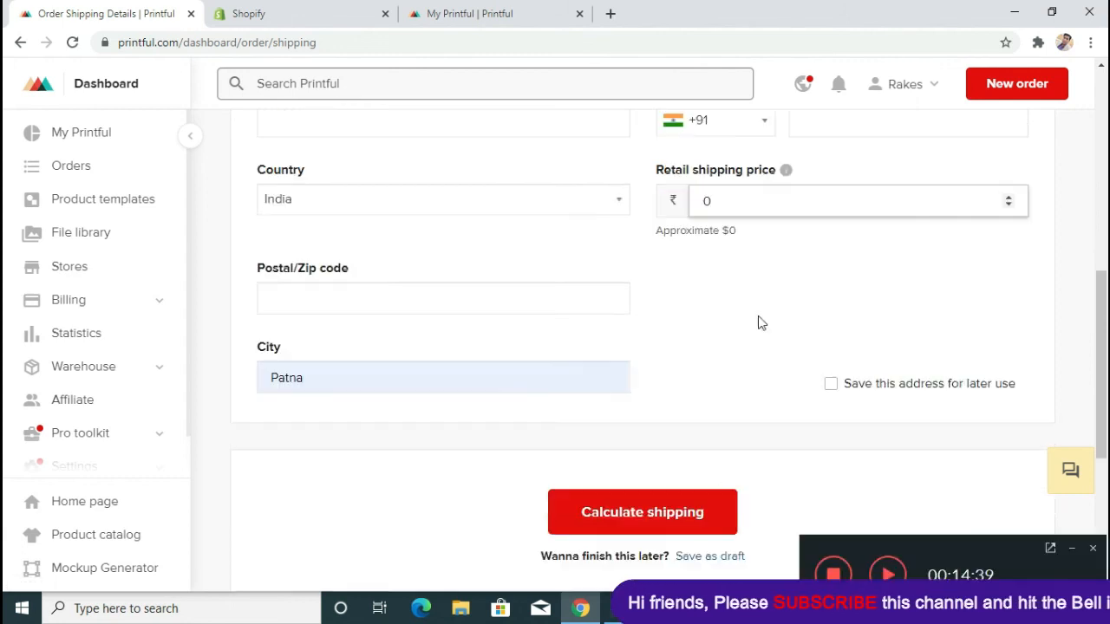
pyautogui.press('F10')
pyautogui.click(761, 192)
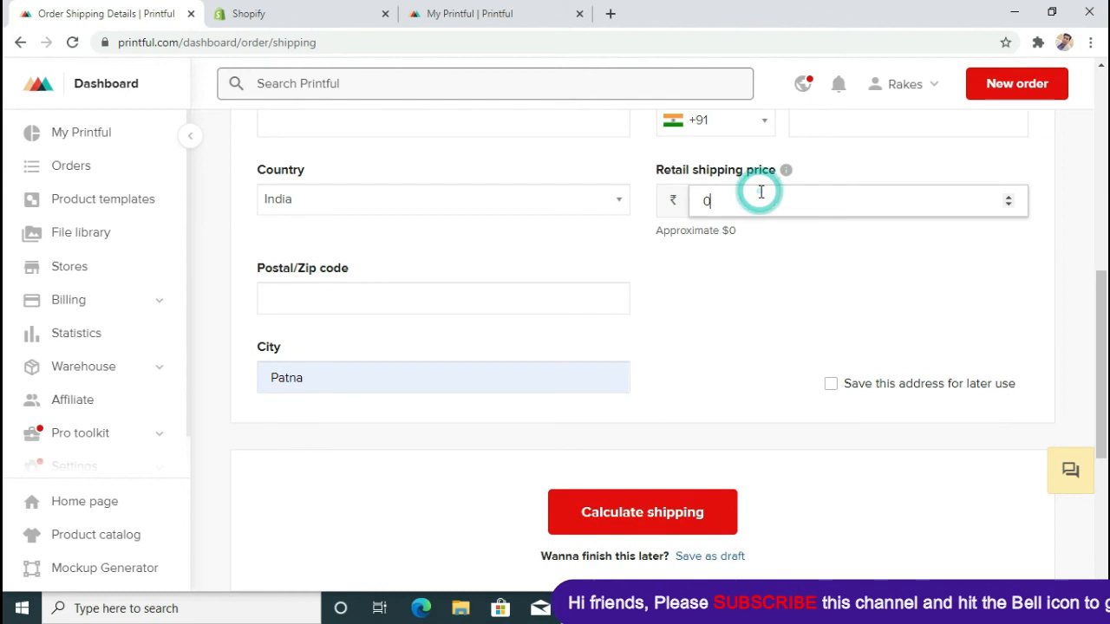
pyautogui.write('15')
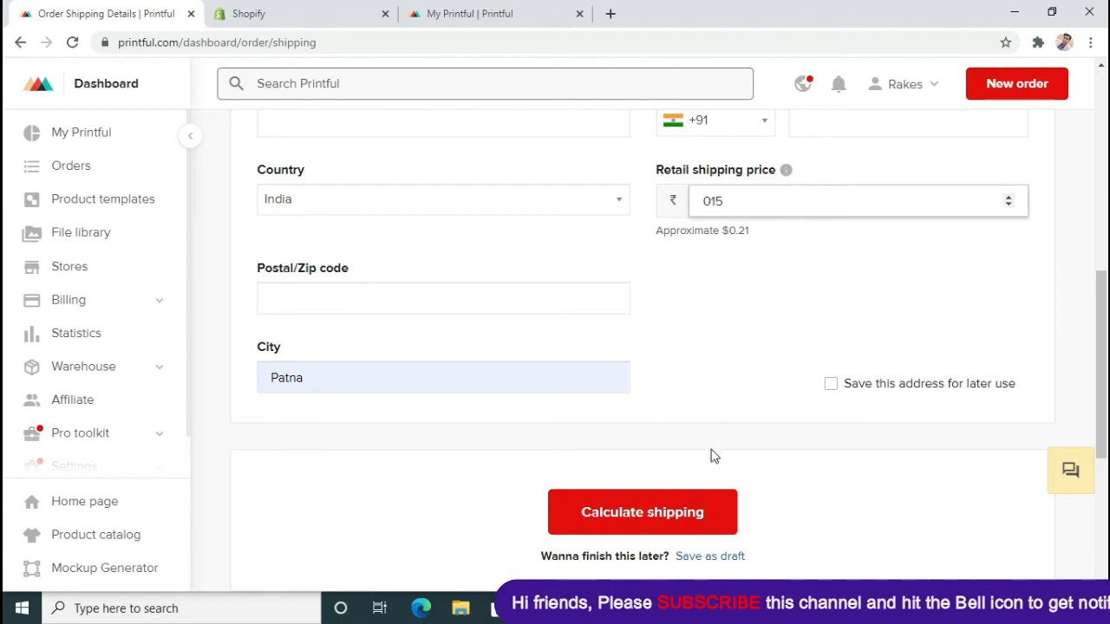
pyautogui.click(643, 519)
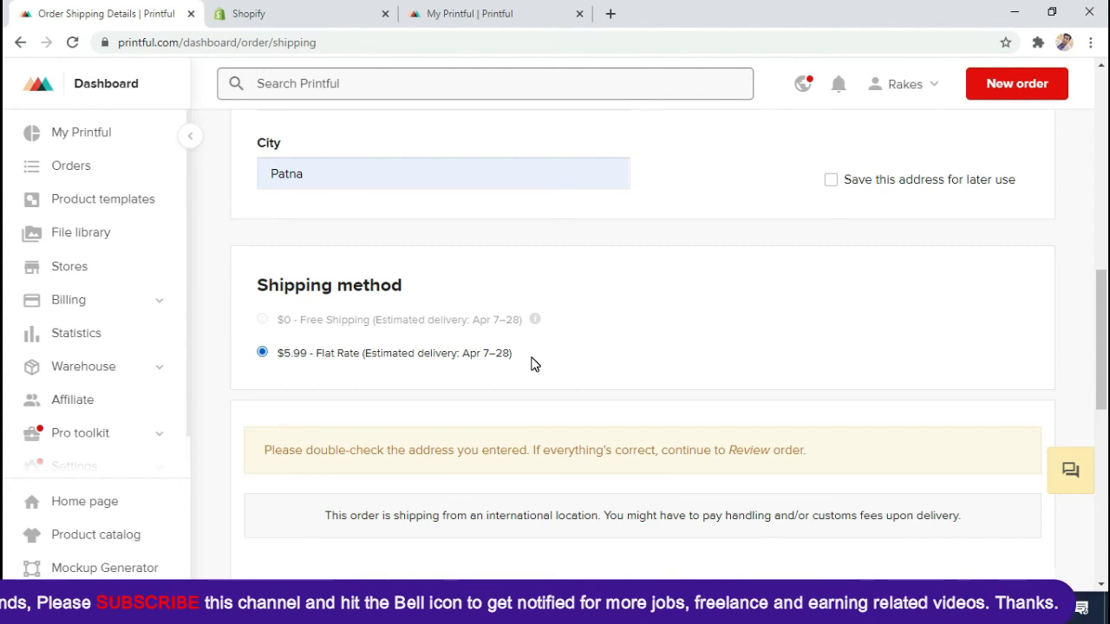
# Keep the Flat Rate shipping method, check the order breakdown, and continue to the order review
pyautogui.scroll(-4, 525, 382)
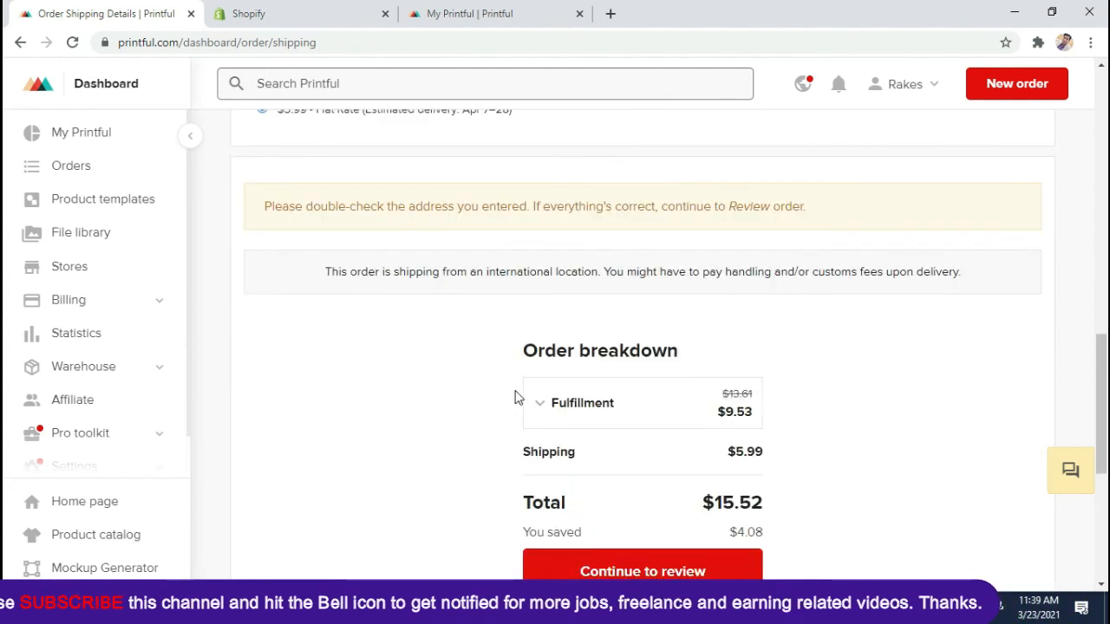
pyautogui.scroll(-1, 525, 411)
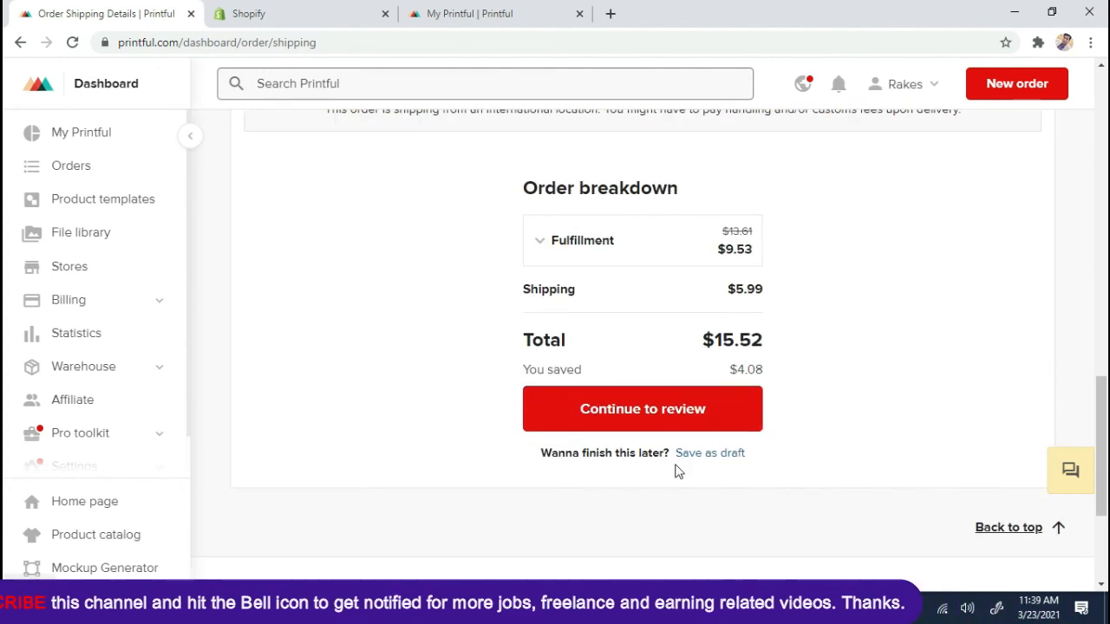
pyautogui.click(653, 420)
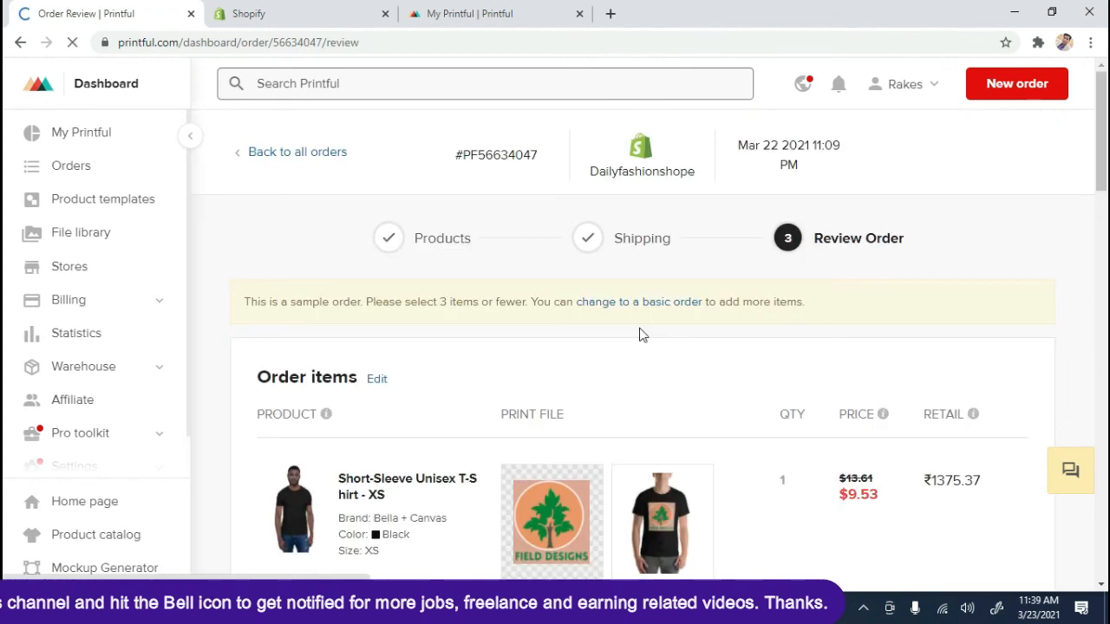
# Review the sample order's item, shipping details, billing information, payment methods and order breakdown down to the payment option
pyautogui.scroll(-4, 643, 335)
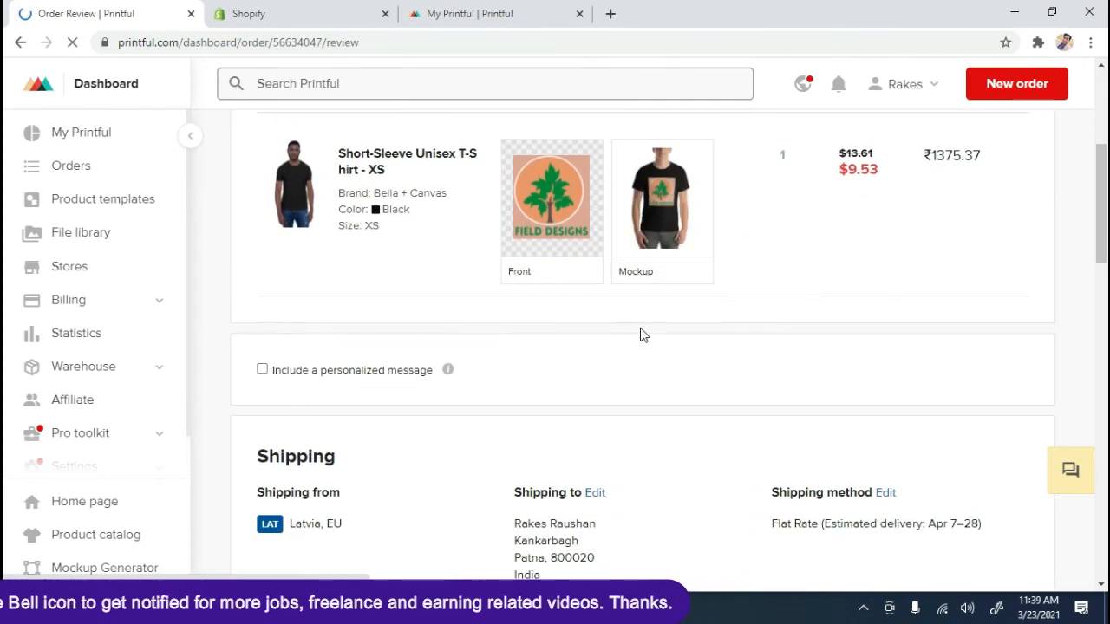
pyautogui.scroll(-2, 643, 334)
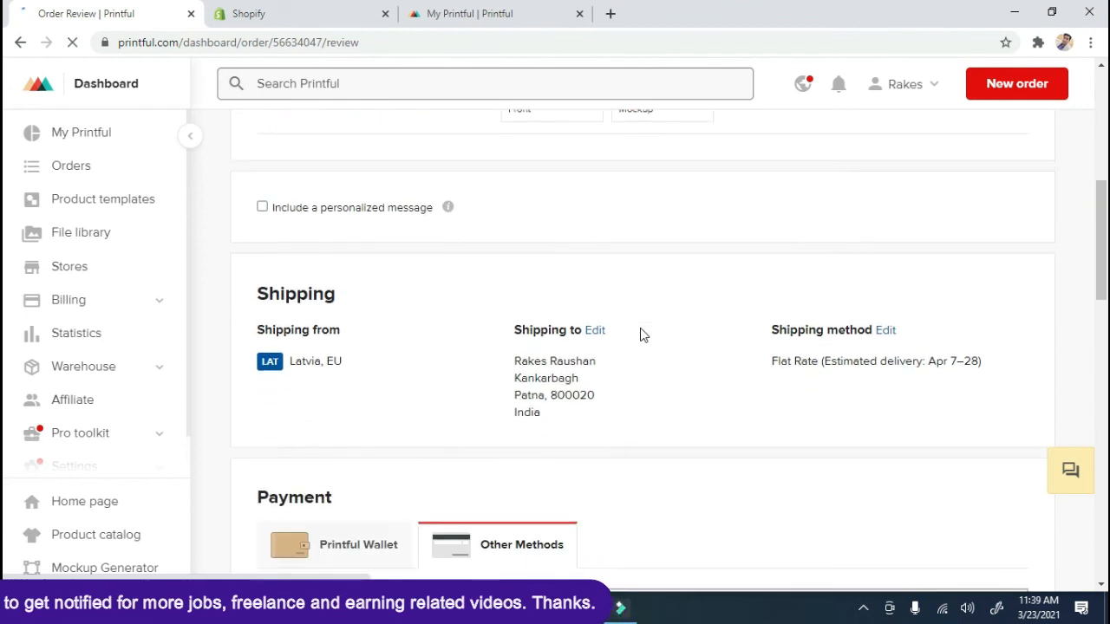
pyautogui.scroll(-1, 651, 370)
pyautogui.scroll(-4, 650, 371)
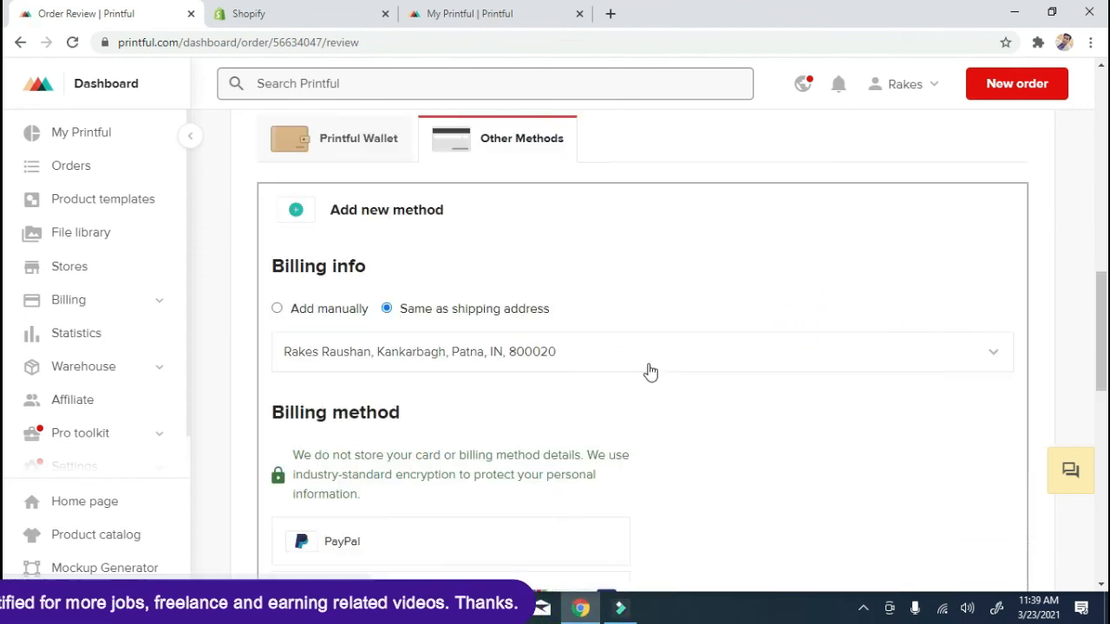
pyautogui.scroll(-3, 637, 373)
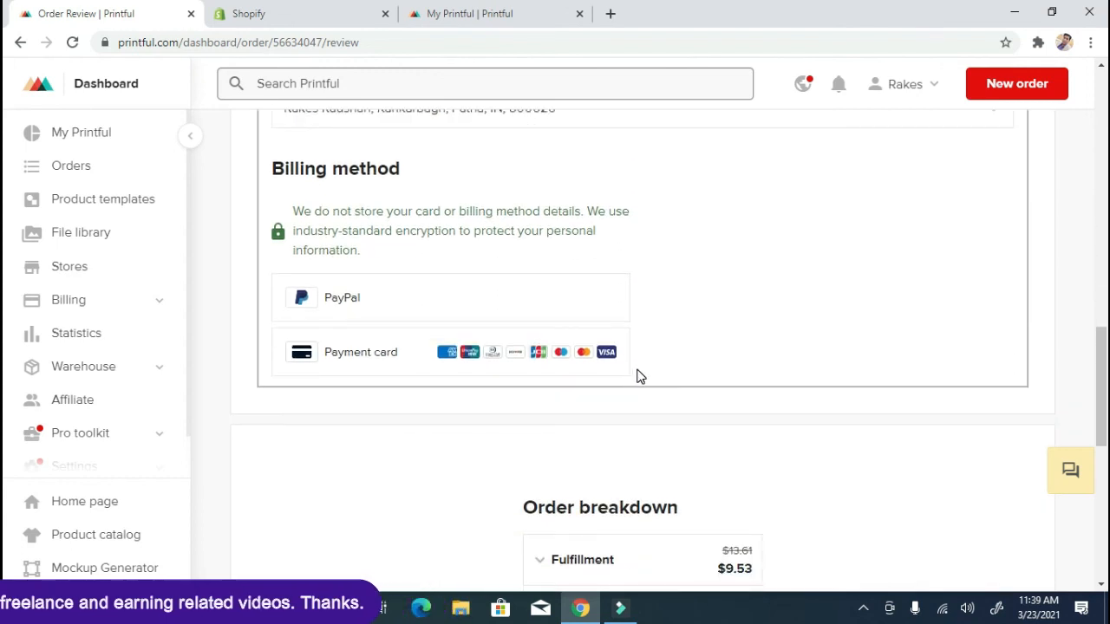
pyautogui.scroll(-1, 640, 377)
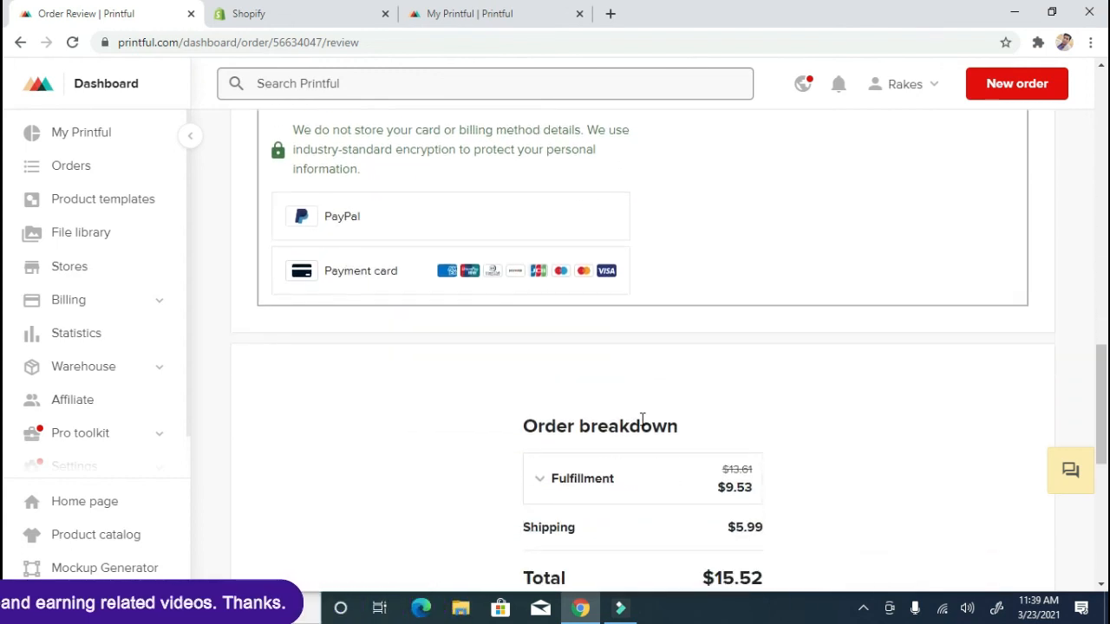
pyautogui.scroll(-1, 642, 422)
pyautogui.scroll(-2, 709, 405)
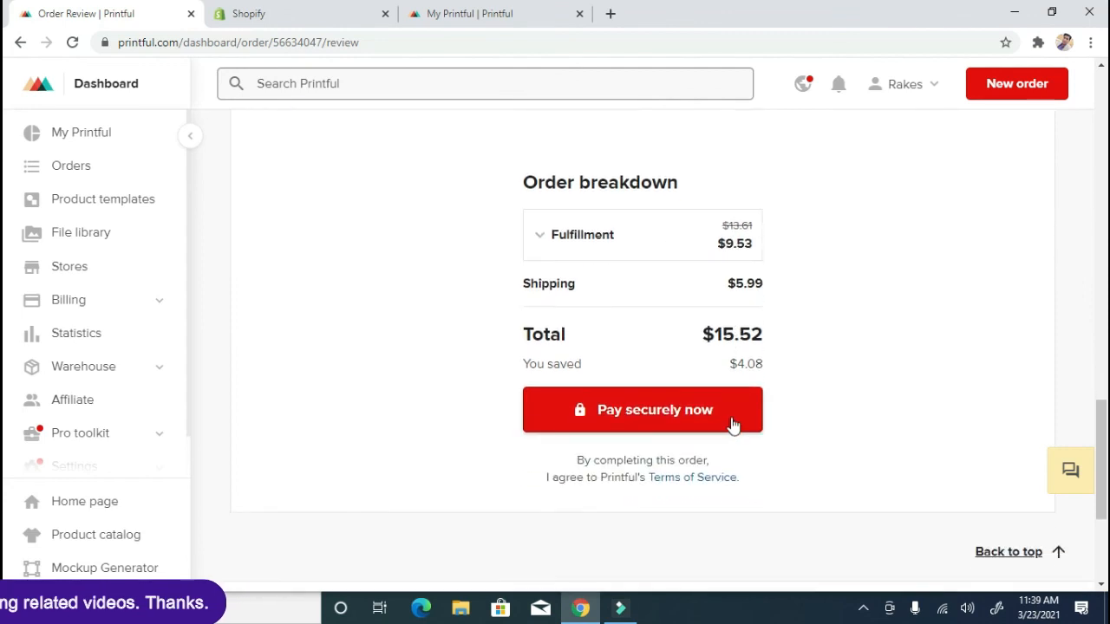